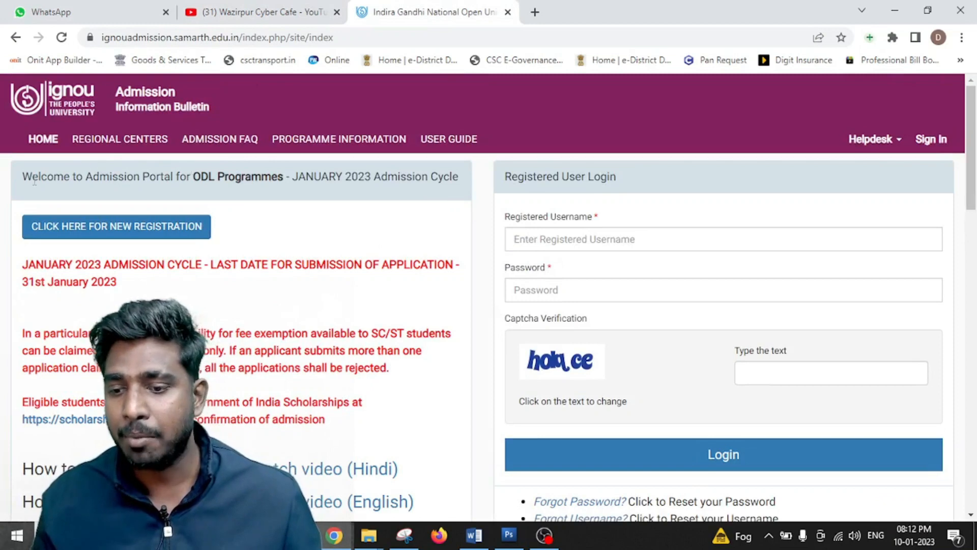
- Point out the ODL Programmes portal heading and the January 2023 admission cycle
{"action": "left_click_drag", "start_coordinate": [22, 177], "coordinate": [271, 183]}
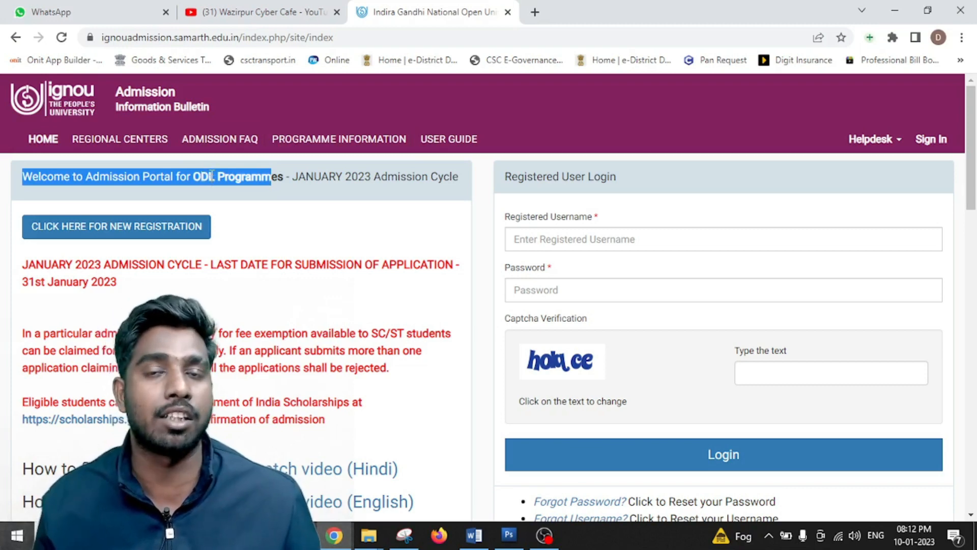
{"action": "left_click", "coordinate": [220, 193]}
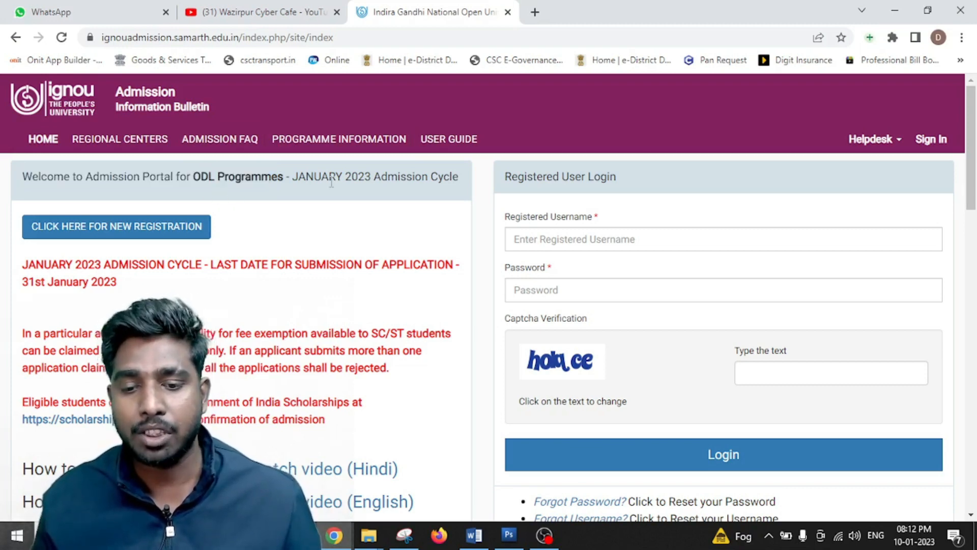
{"action": "left_click_drag", "start_coordinate": [293, 176], "coordinate": [324, 174]}
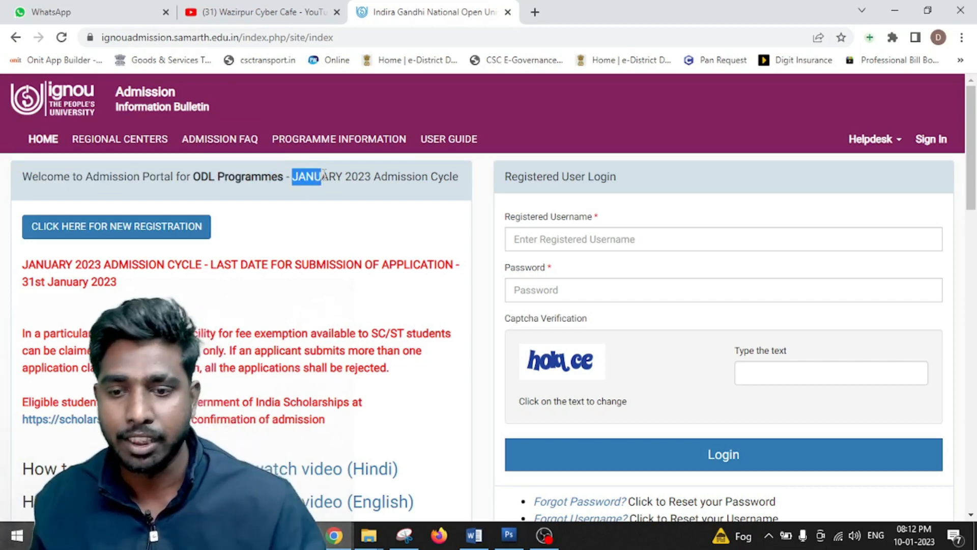
{"action": "left_click", "coordinate": [325, 169]}
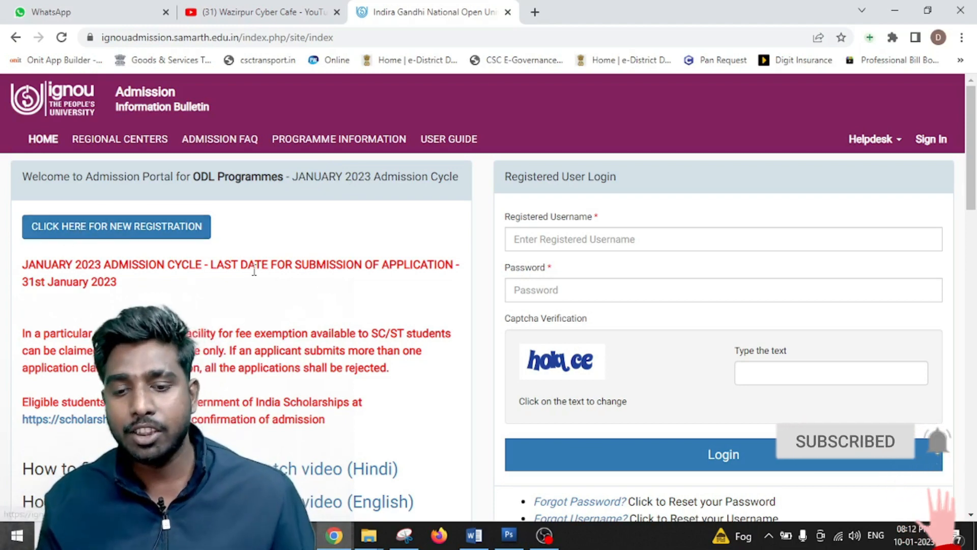
- Note the 31st January 2023 last-date notice and start a new student registration
{"action": "left_click_drag", "start_coordinate": [205, 268], "coordinate": [274, 265]}
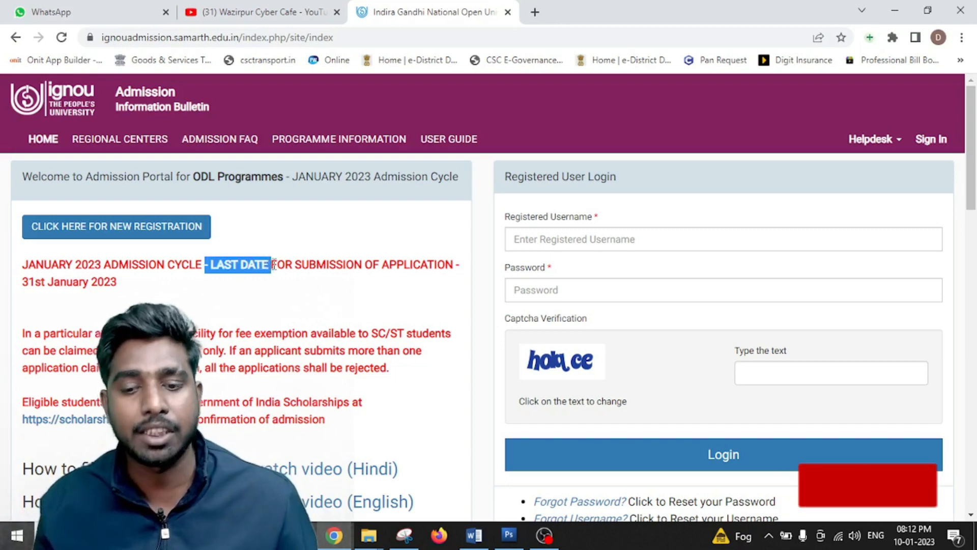
{"action": "left_click_drag", "start_coordinate": [20, 282], "coordinate": [130, 287]}
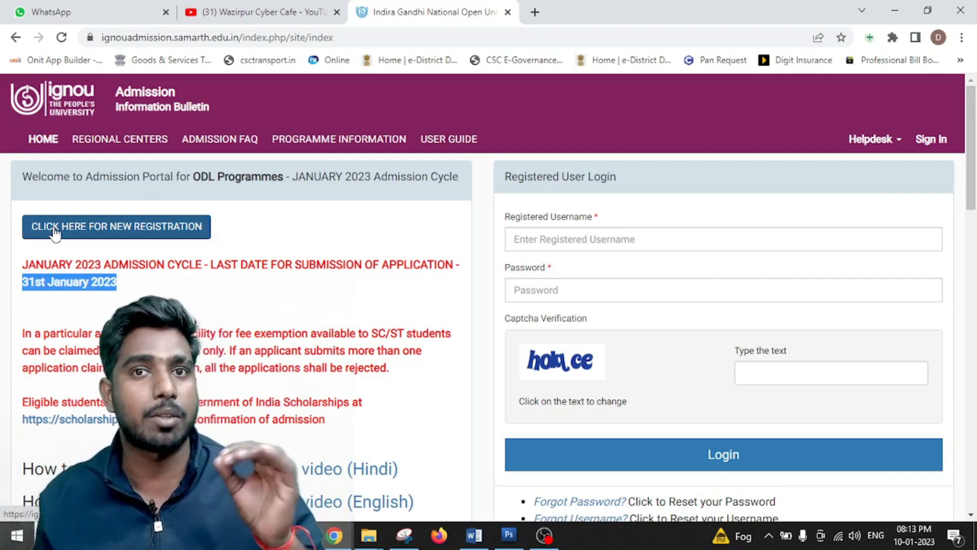
{"action": "left_click", "coordinate": [267, 232]}
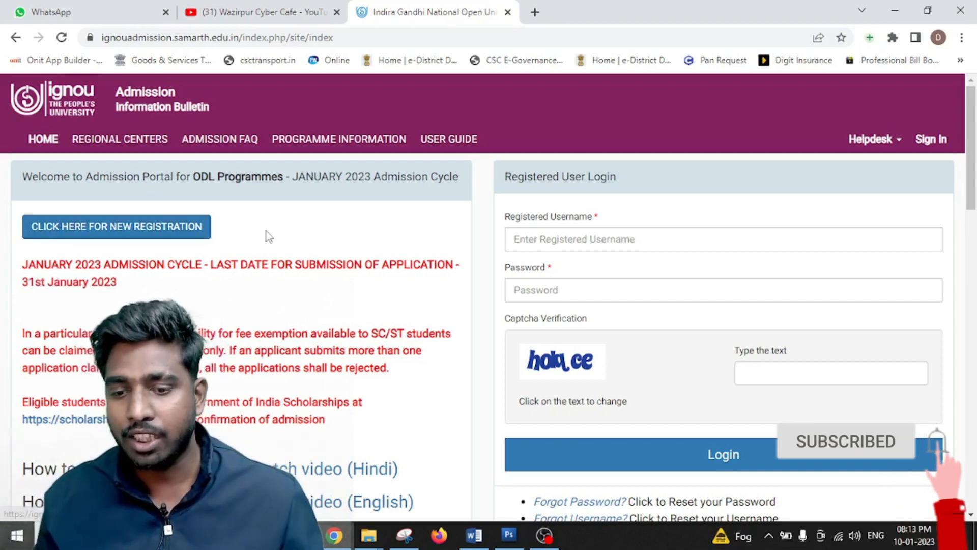
{"action": "scroll", "coordinate": [267, 231], "scroll_direction": "down", "scroll_amount": 1}
{"action": "left_click", "coordinate": [114, 158]}
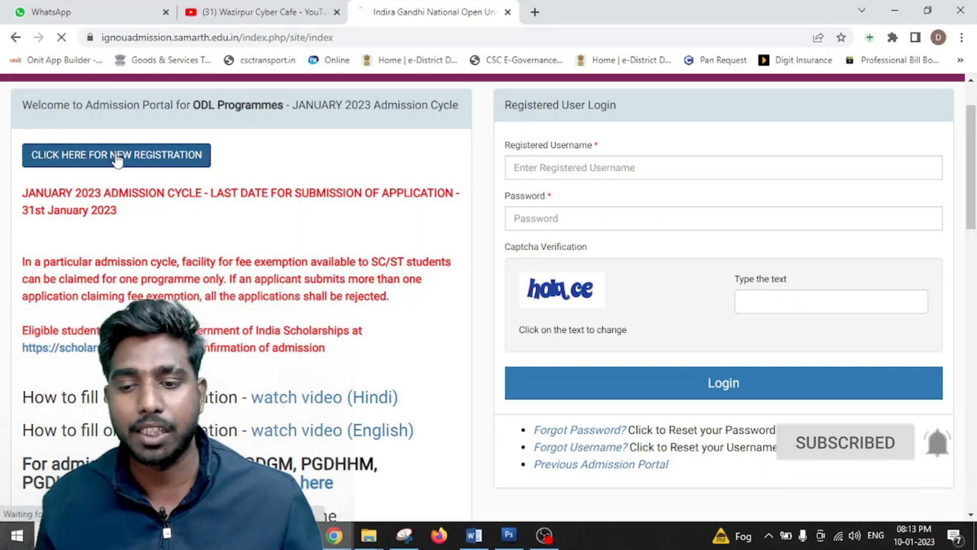
- Enter a login username, changing its capital first letter to lowercase per the rule
{"action": "scroll", "coordinate": [586, 234], "scroll_direction": "down", "scroll_amount": 1}
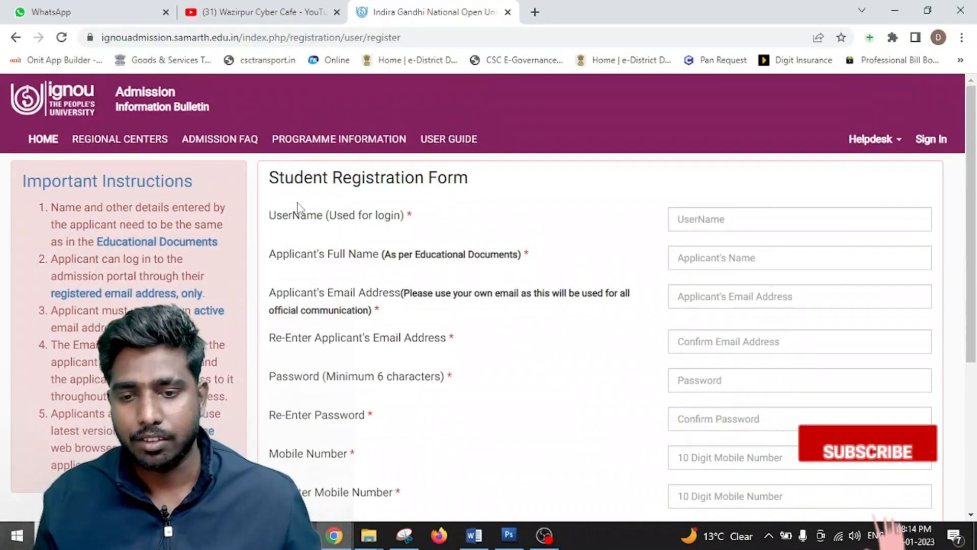
{"action": "scroll", "coordinate": [304, 207], "scroll_direction": "down", "scroll_amount": 1}
{"action": "scroll", "coordinate": [314, 182], "scroll_direction": "up", "scroll_amount": 1}
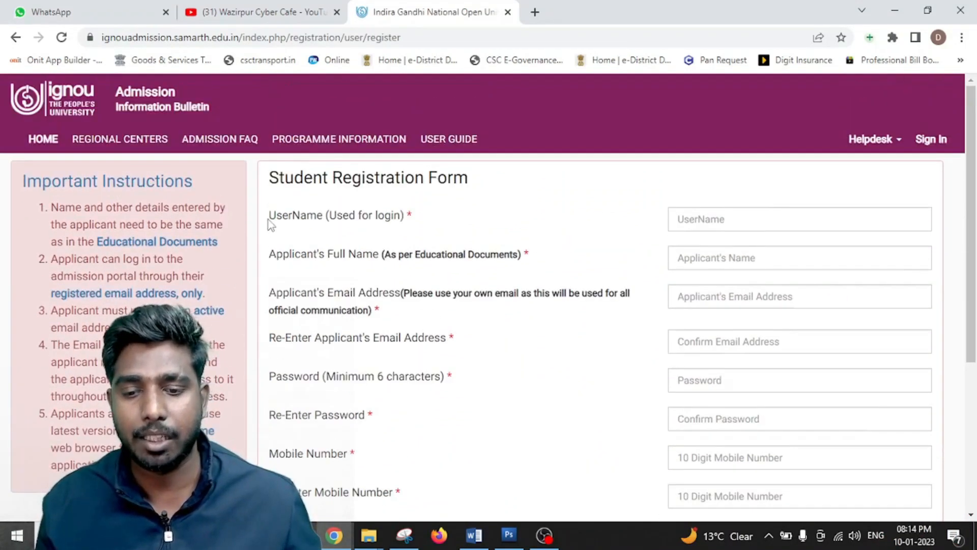
{"action": "left_click_drag", "start_coordinate": [268, 219], "coordinate": [420, 234]}
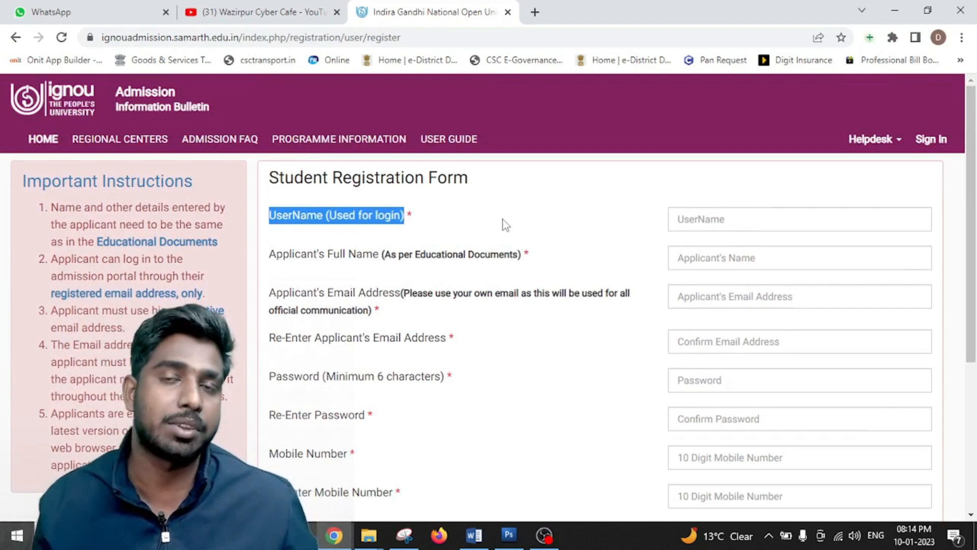
{"action": "left_click", "coordinate": [723, 216]}
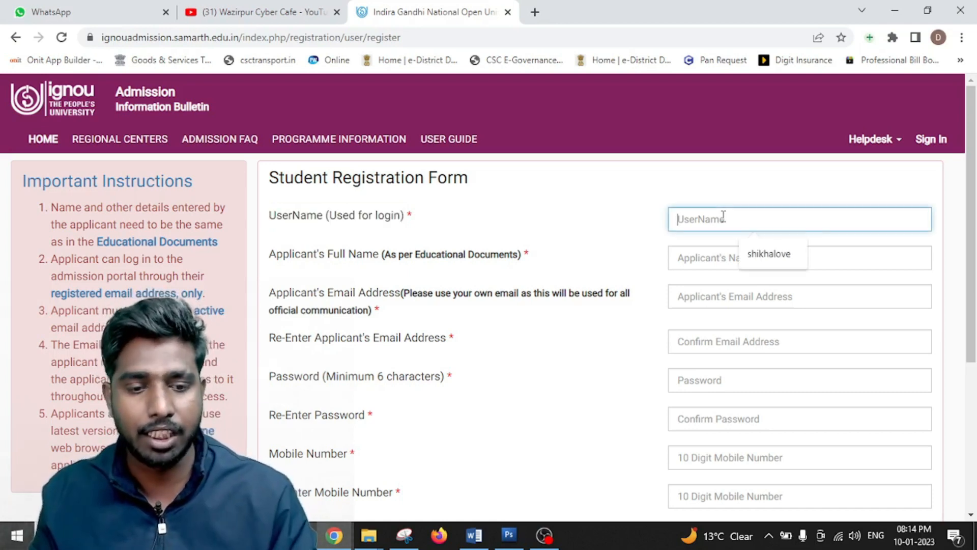
{"action": "type", "text": "Delhi12345"}
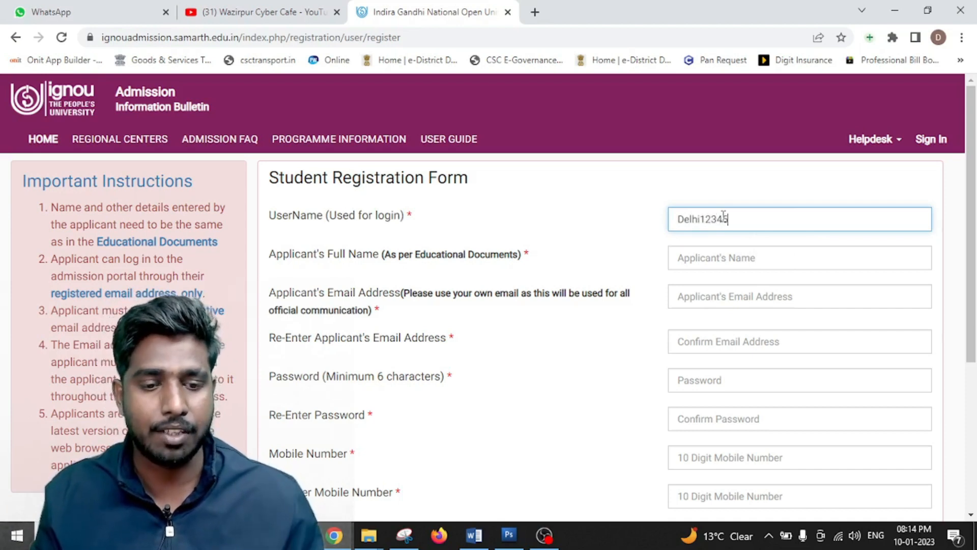
{"action": "left_click", "coordinate": [639, 234]}
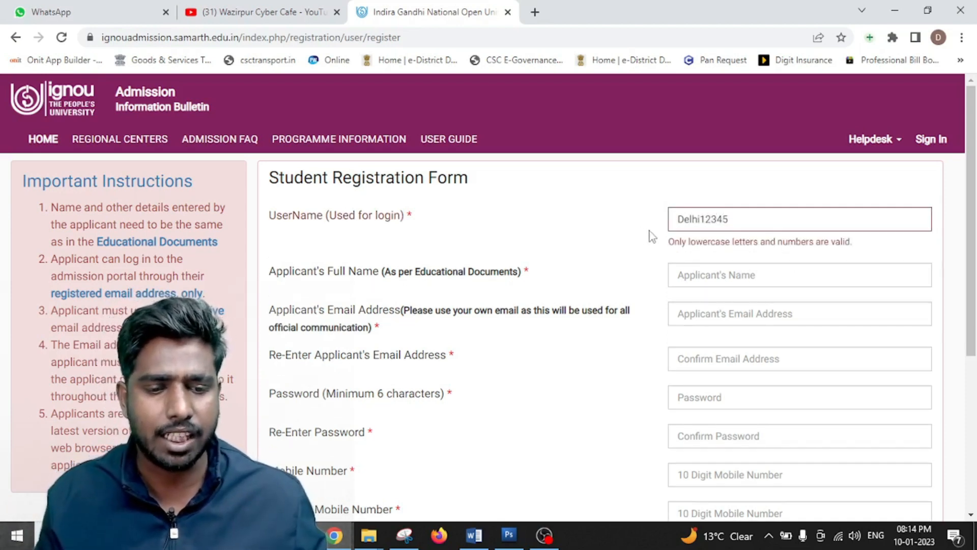
{"action": "left_click_drag", "start_coordinate": [668, 242], "coordinate": [735, 242]}
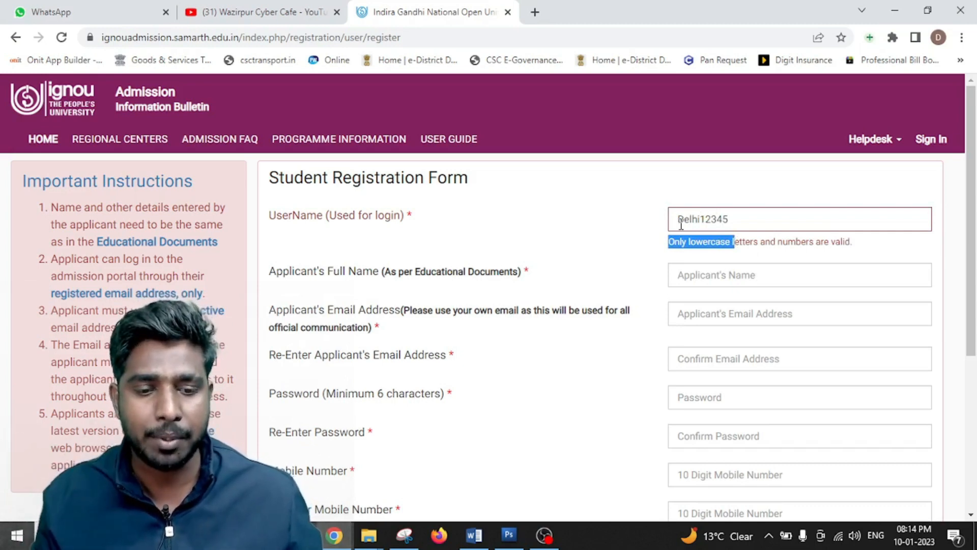
{"action": "left_click_drag", "start_coordinate": [684, 220], "coordinate": [674, 218]}
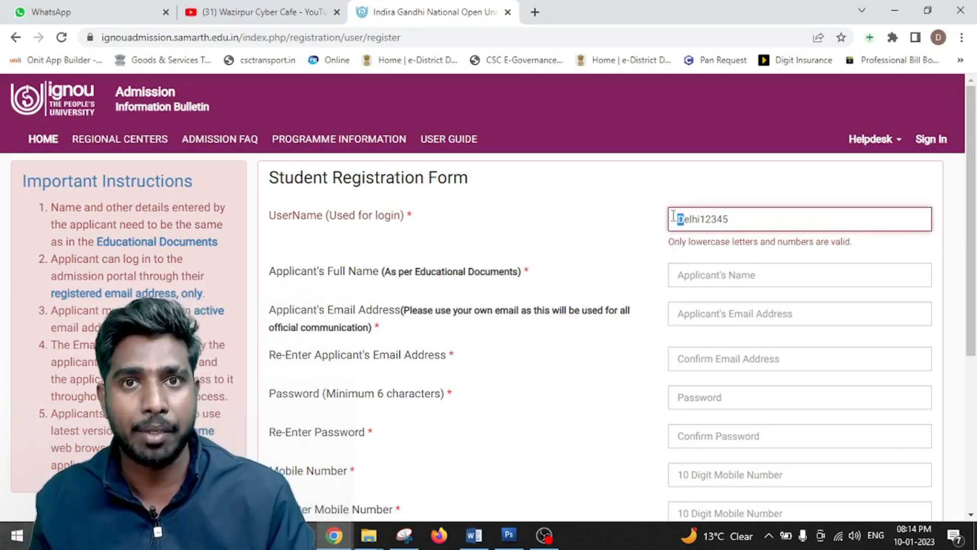
{"action": "type", "text": "d"}
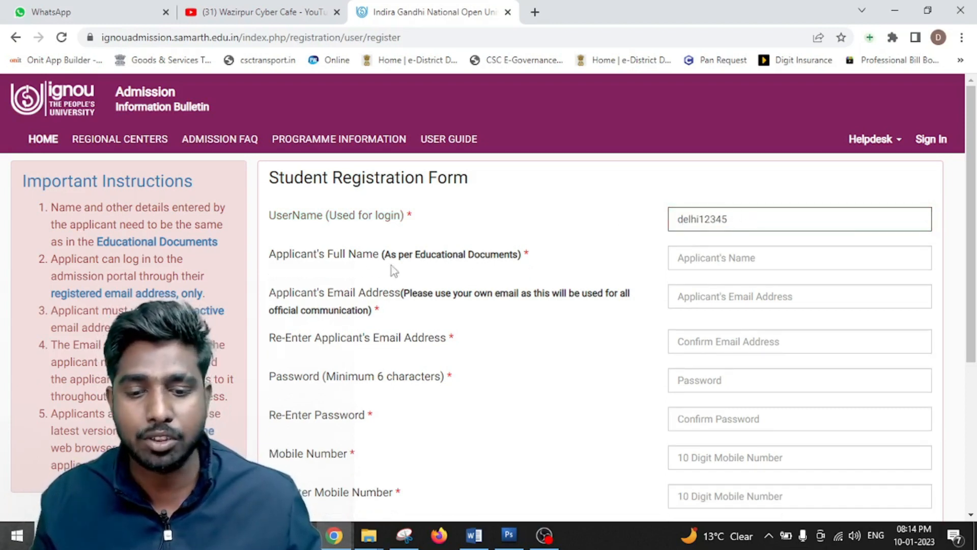
- Fill the Full Name, email, password and mobile number fields with their re-entry fields
{"action": "left_click_drag", "start_coordinate": [283, 255], "coordinate": [526, 268]}
{"action": "scroll", "coordinate": [526, 267], "scroll_direction": "down", "scroll_amount": 1}
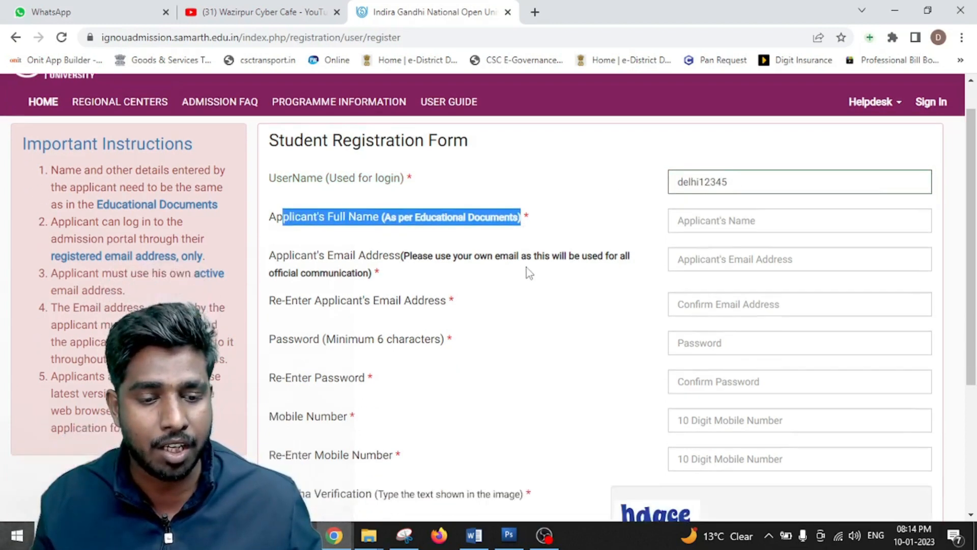
{"action": "left_click_drag", "start_coordinate": [344, 221], "coordinate": [329, 220]}
{"action": "left_click_drag", "start_coordinate": [330, 220], "coordinate": [535, 275]}
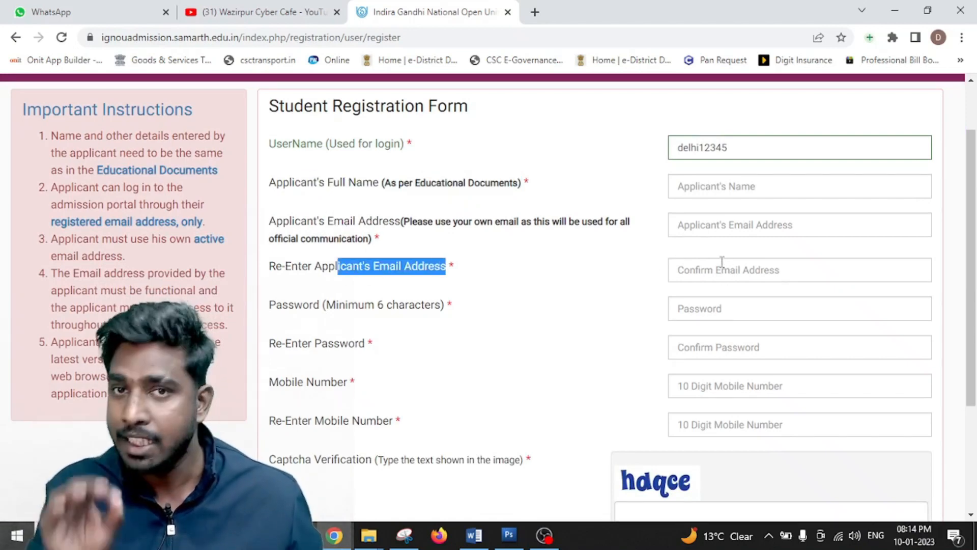
{"action": "scroll", "coordinate": [484, 316], "scroll_direction": "down", "scroll_amount": 1}
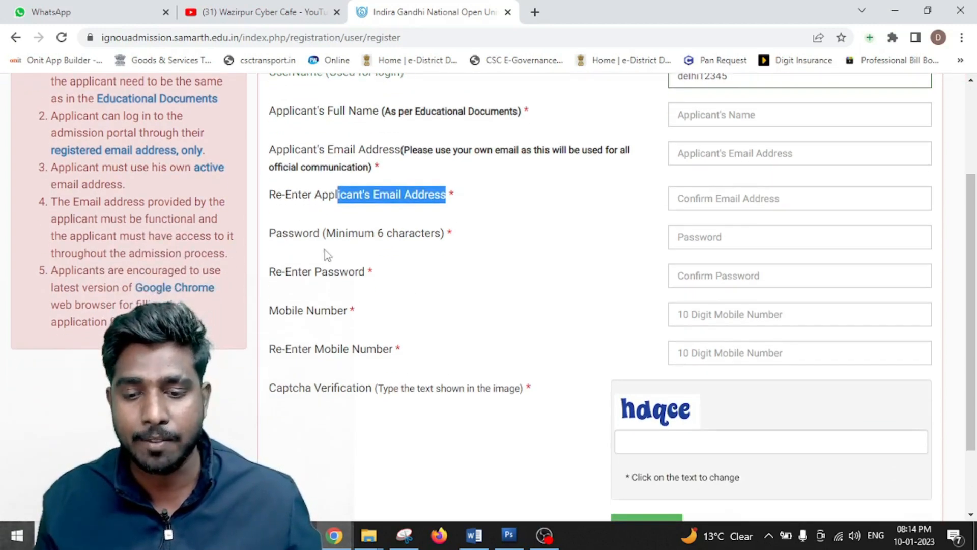
{"action": "left_click_drag", "start_coordinate": [278, 235], "coordinate": [340, 239]}
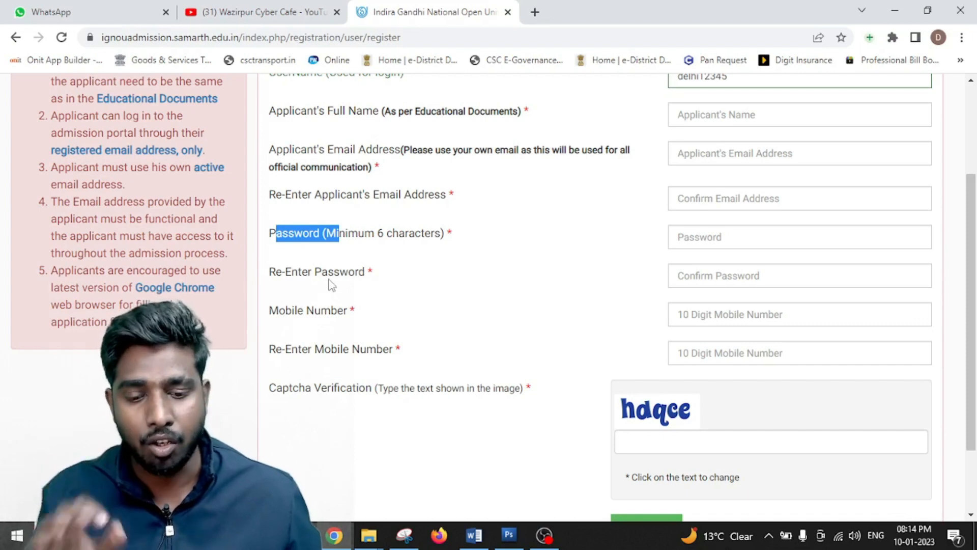
{"action": "left_click_drag", "start_coordinate": [273, 277], "coordinate": [286, 275]}
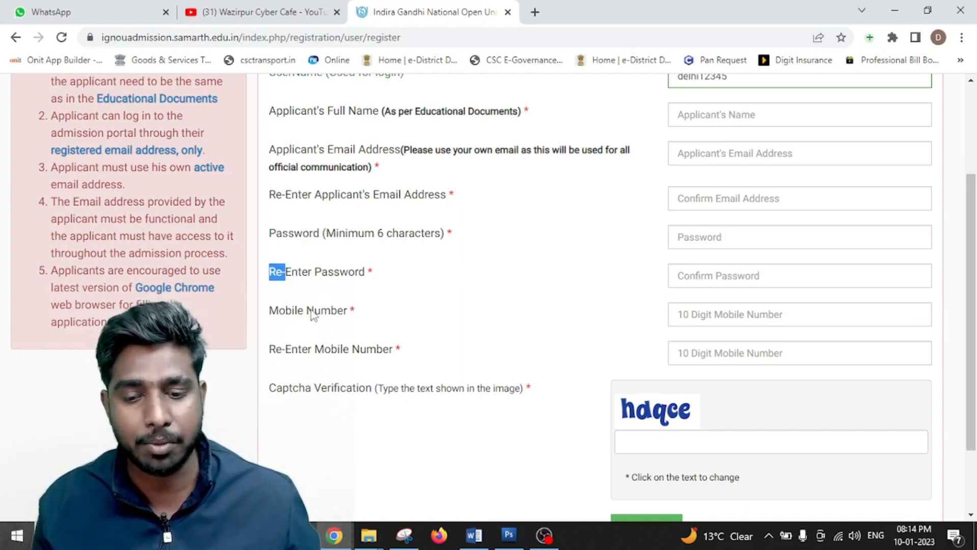
{"action": "left_click_drag", "start_coordinate": [298, 312], "coordinate": [351, 320]}
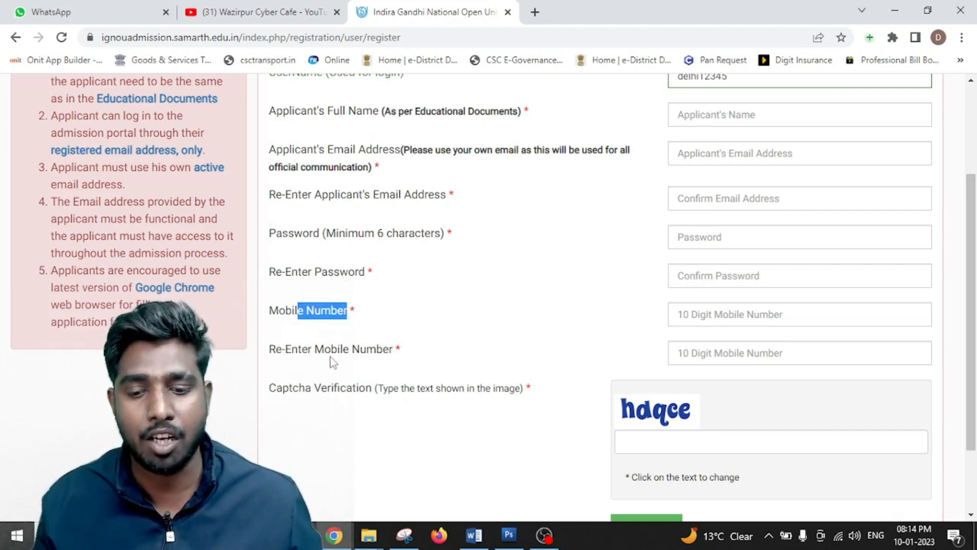
{"action": "left_click_drag", "start_coordinate": [313, 351], "coordinate": [383, 355]}
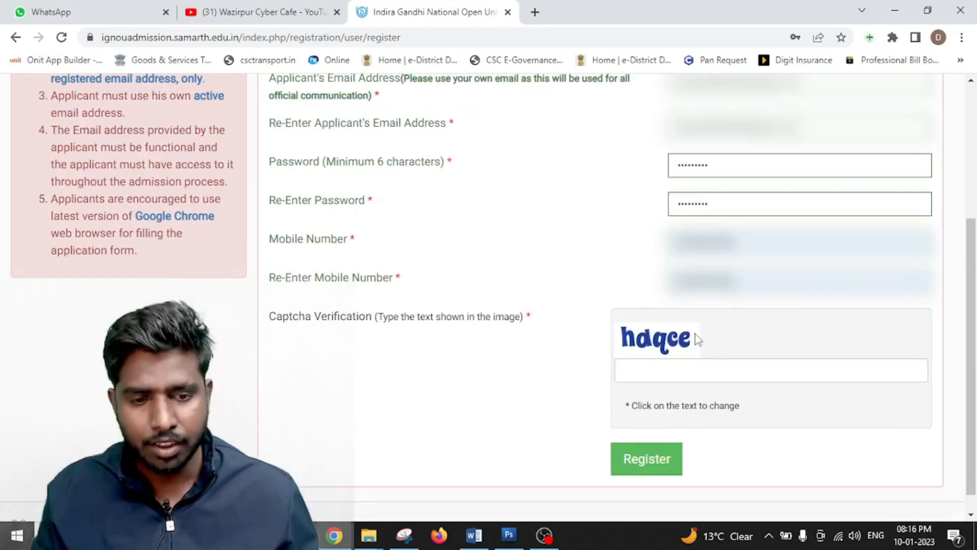
{"action": "scroll", "coordinate": [696, 338], "scroll_direction": "up", "scroll_amount": 1}
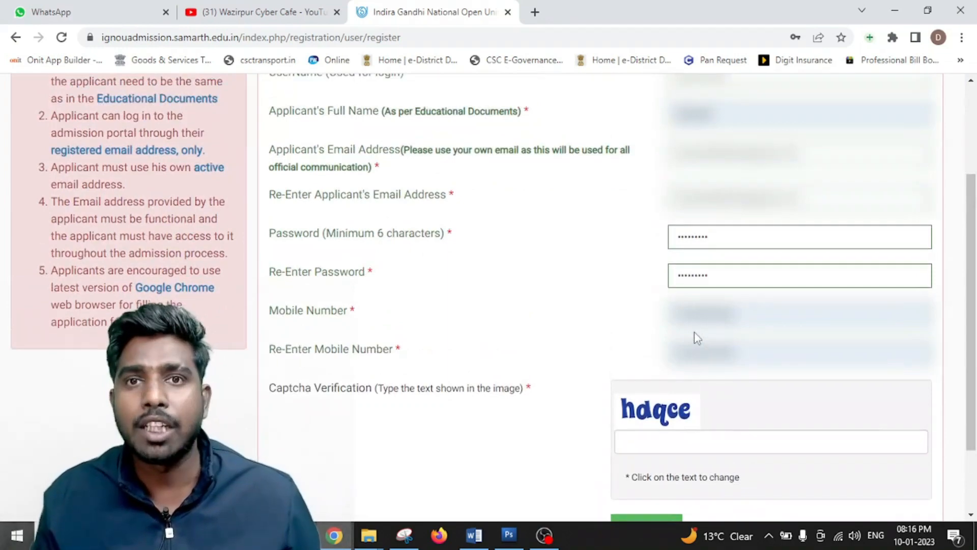
- Point out the UserName, email and password minimum-length rules, then open a blank browser tab
{"action": "scroll", "coordinate": [652, 309], "scroll_direction": "up", "scroll_amount": 3}
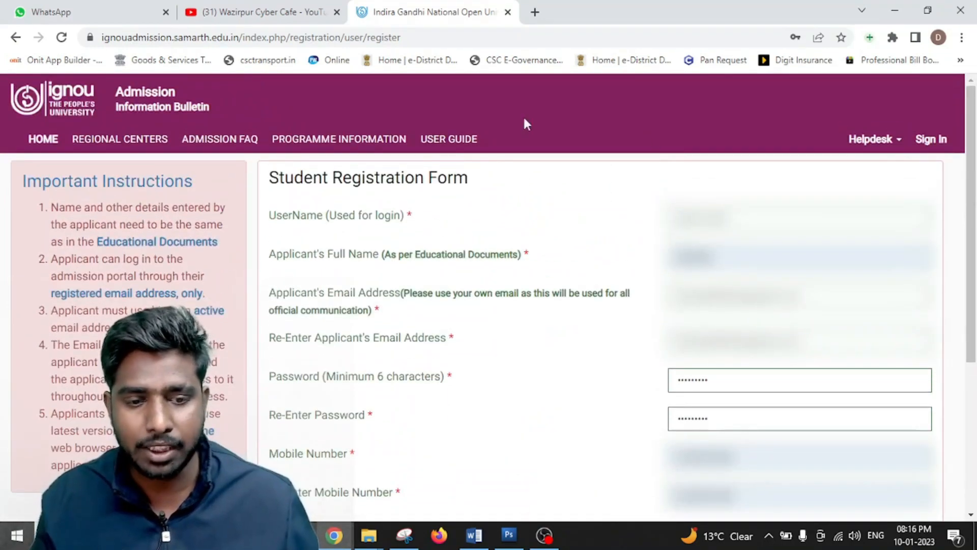
{"action": "left_click_drag", "start_coordinate": [311, 218], "coordinate": [376, 216]}
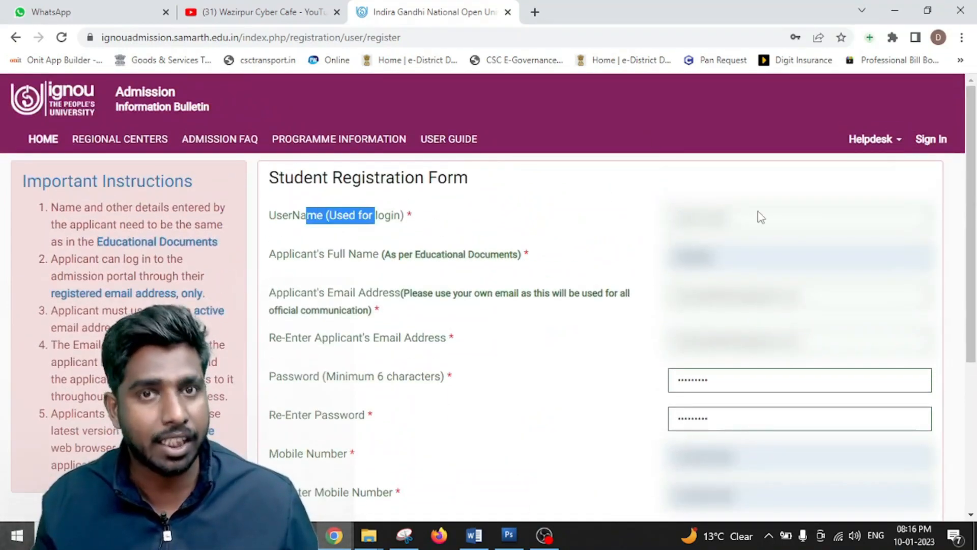
{"action": "scroll", "coordinate": [703, 243], "scroll_direction": "down", "scroll_amount": 1}
{"action": "left_click_drag", "start_coordinate": [349, 184], "coordinate": [446, 186]}
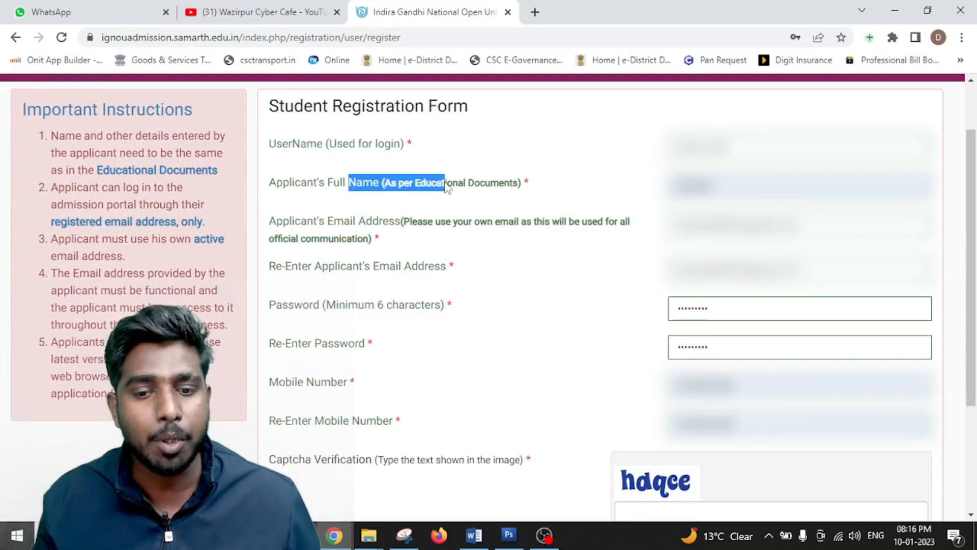
{"action": "left_click_drag", "start_coordinate": [318, 222], "coordinate": [429, 222]}
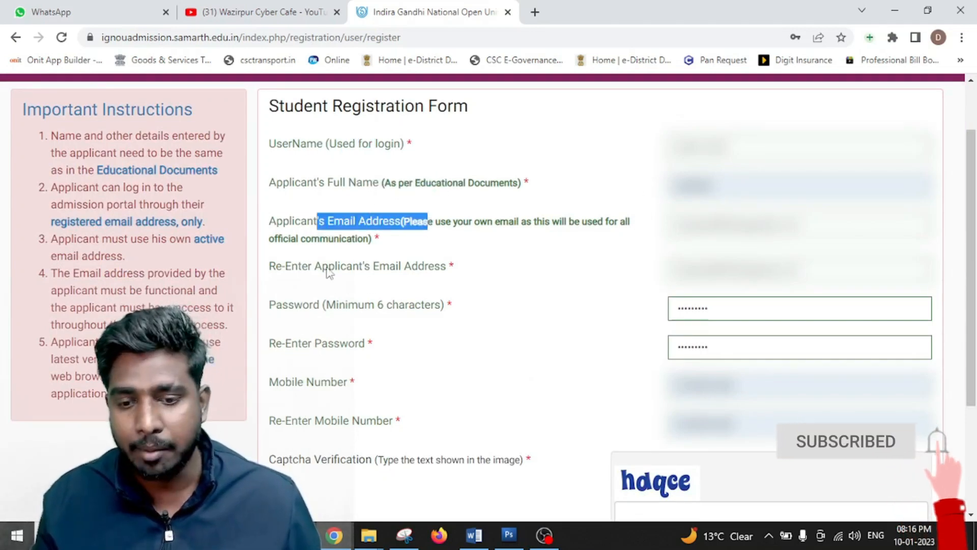
{"action": "left_click_drag", "start_coordinate": [330, 267], "coordinate": [433, 255]}
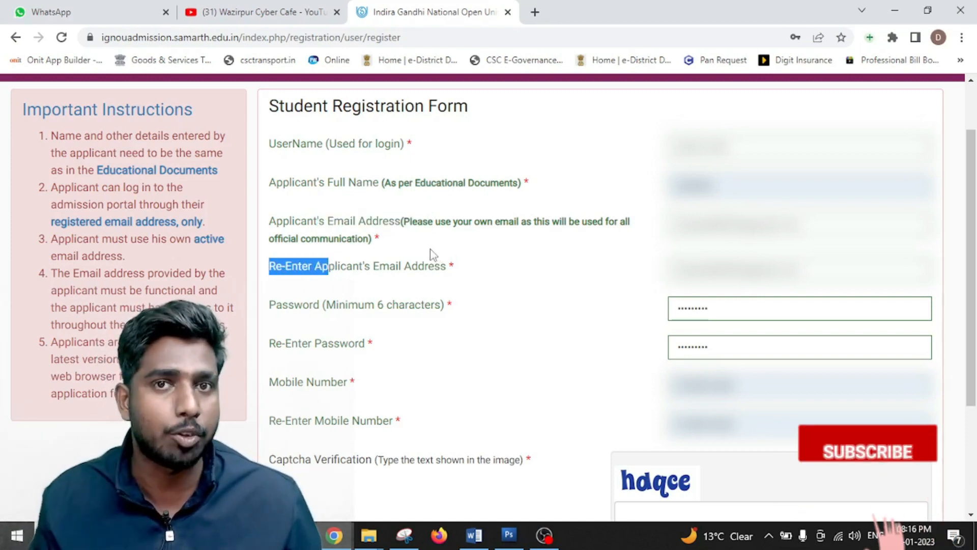
{"action": "left_click_drag", "start_coordinate": [294, 307], "coordinate": [364, 307]}
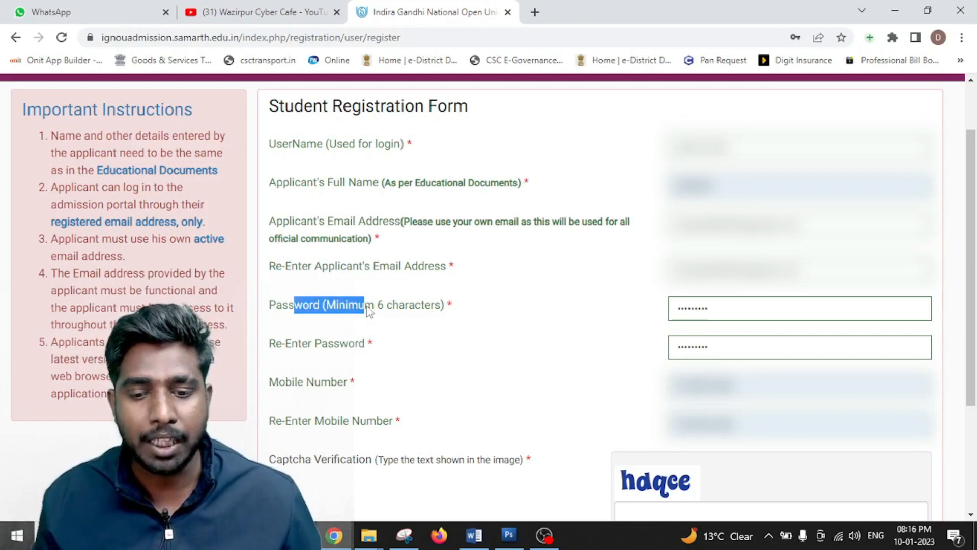
{"action": "left_click", "coordinate": [535, 12]}
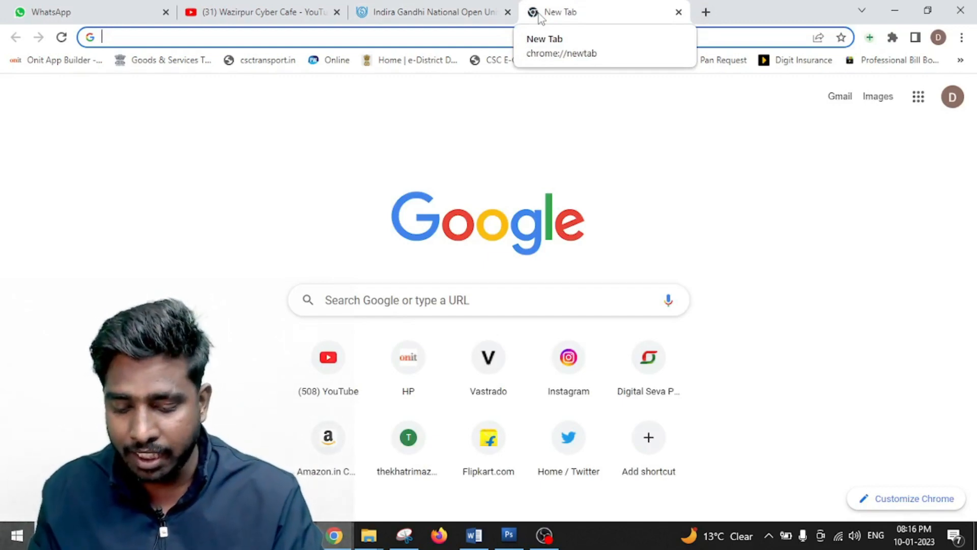
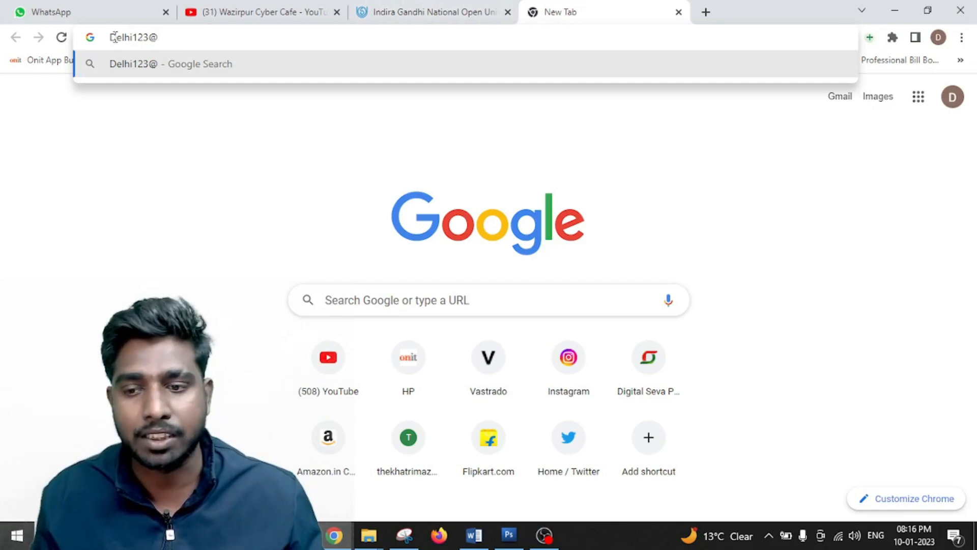
- Write the sample password in the new tab's address bar and select its word part
{"action": "double_click", "coordinate": [134, 37]}
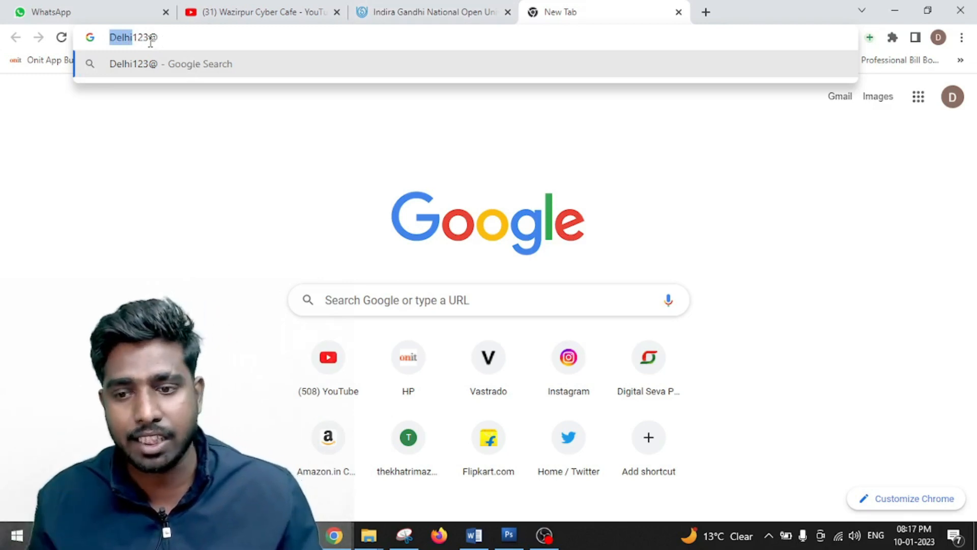
- Back on the registration form, enter the captcha code and submit it for verification
{"action": "left_click", "coordinate": [392, 10]}
{"action": "scroll", "coordinate": [567, 199], "scroll_direction": "down", "scroll_amount": 3}
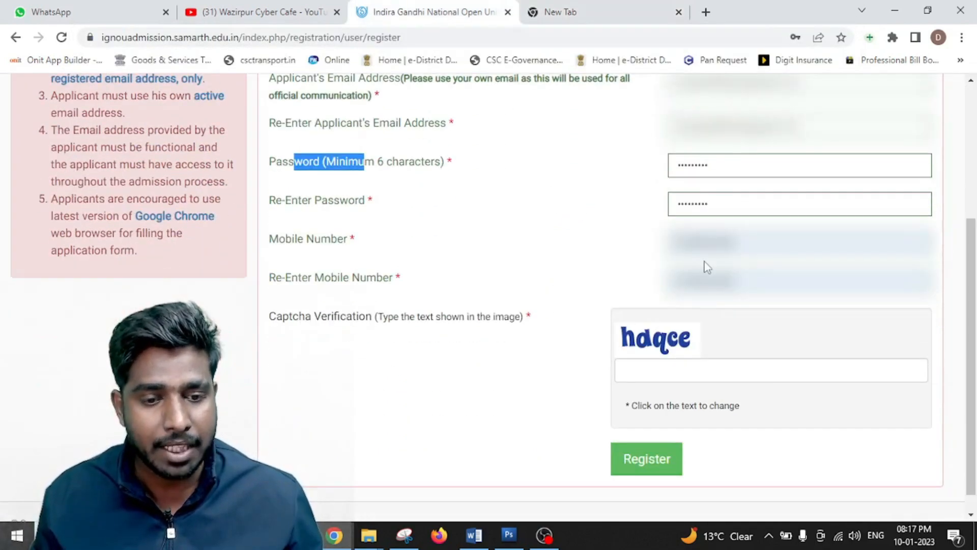
{"action": "scroll", "coordinate": [649, 261], "scroll_direction": "down", "scroll_amount": 1}
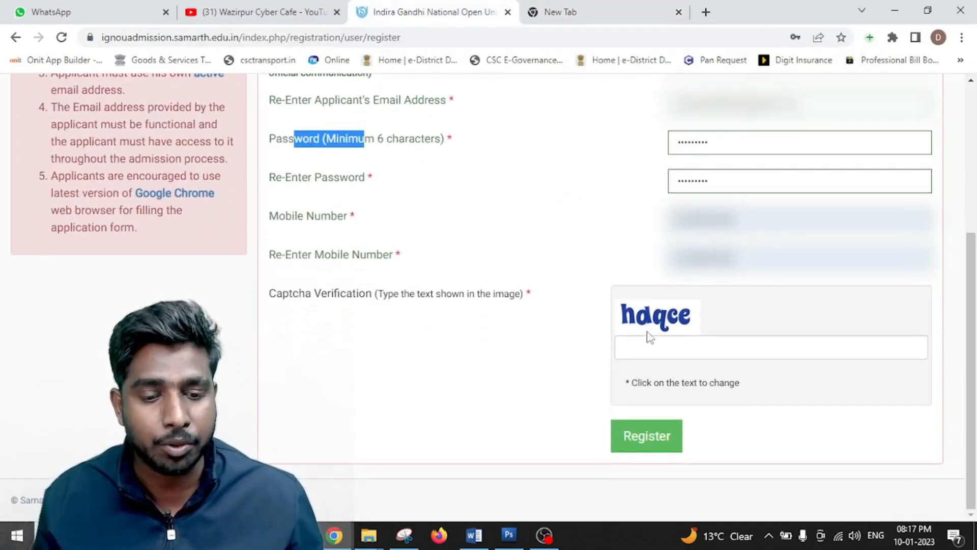
{"action": "left_click", "coordinate": [688, 347]}
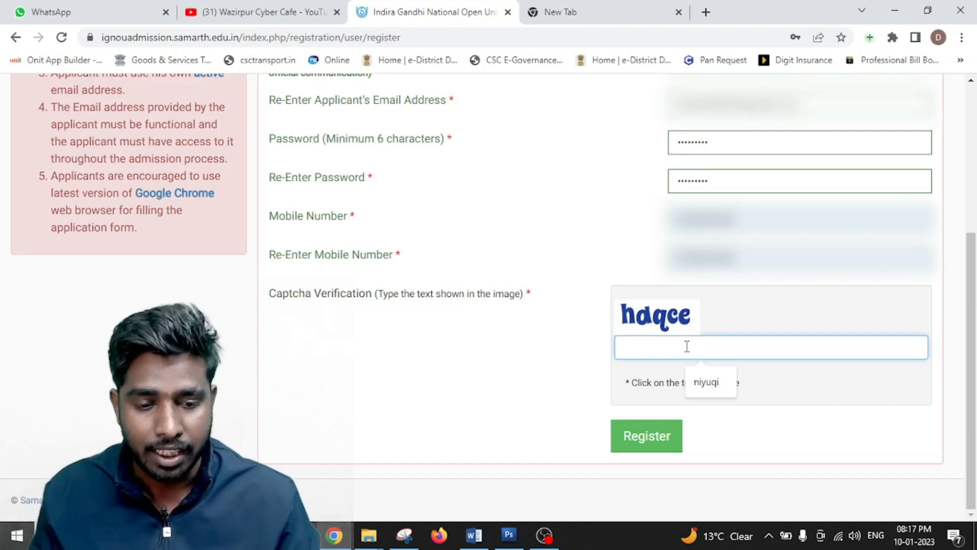
{"action": "type", "text": "ho"}
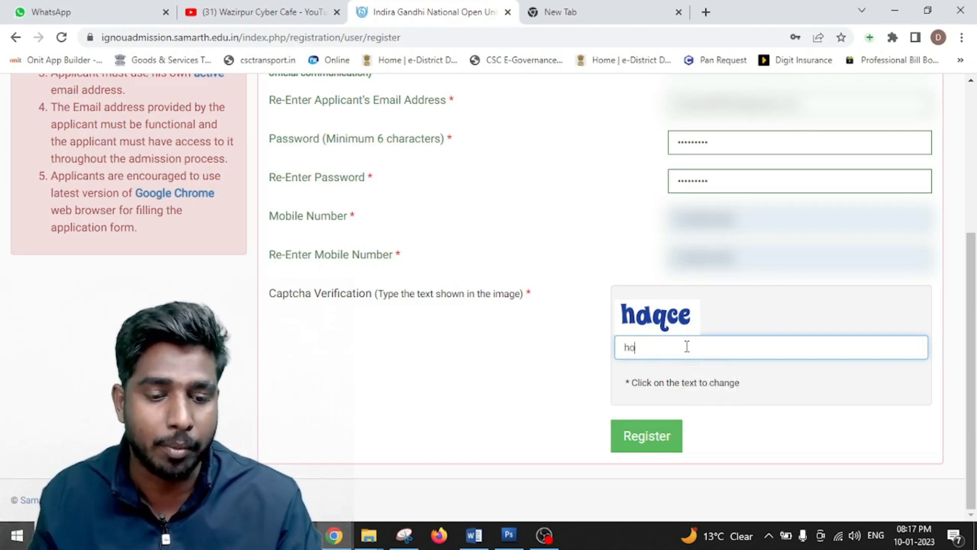
{"action": "type", "text": "i"}
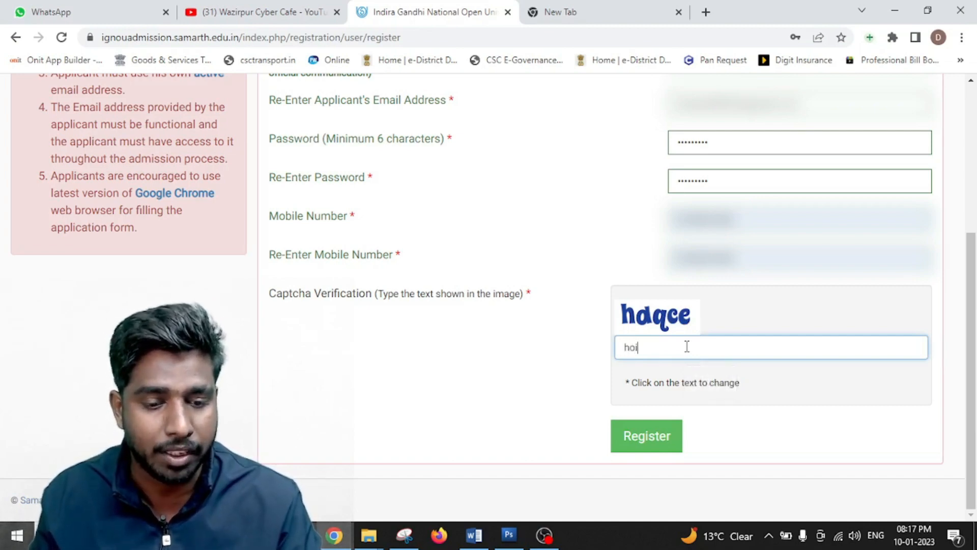
{"action": "type", "text": "qed"}
{"action": "key", "text": "BackSpace"}
{"action": "type", "text": "d"}
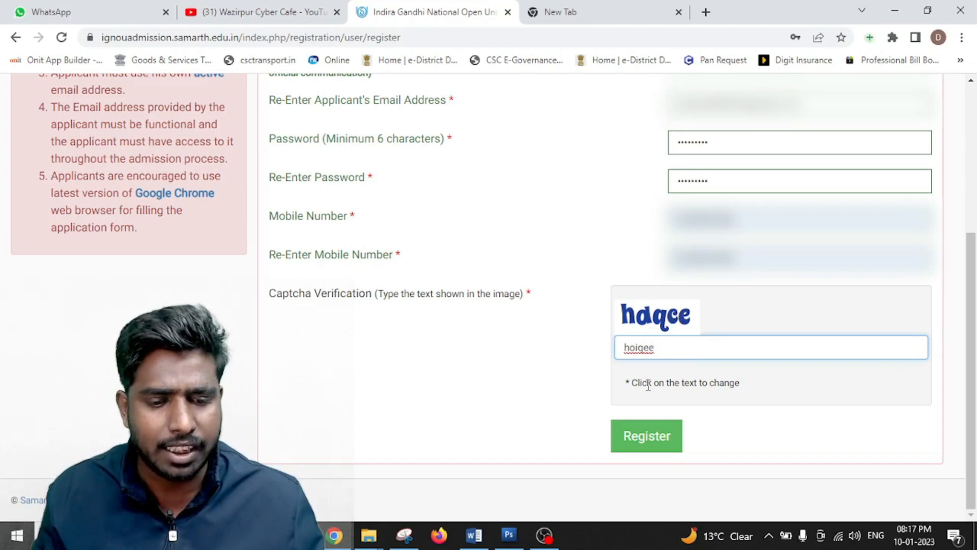
{"action": "left_click", "coordinate": [641, 386]}
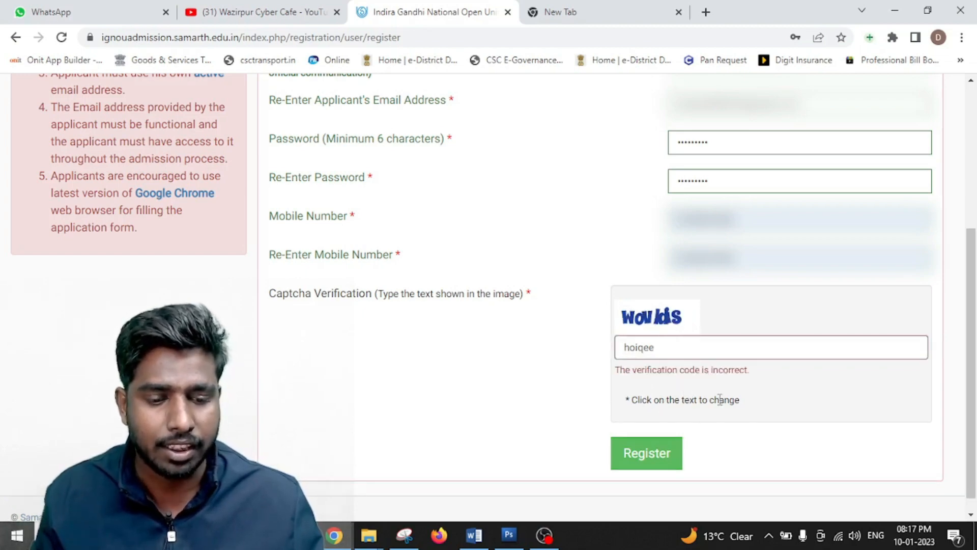
- Refresh the captcha, replace the wrong answer with the new code and submit the registration
{"action": "left_click", "coordinate": [639, 326]}
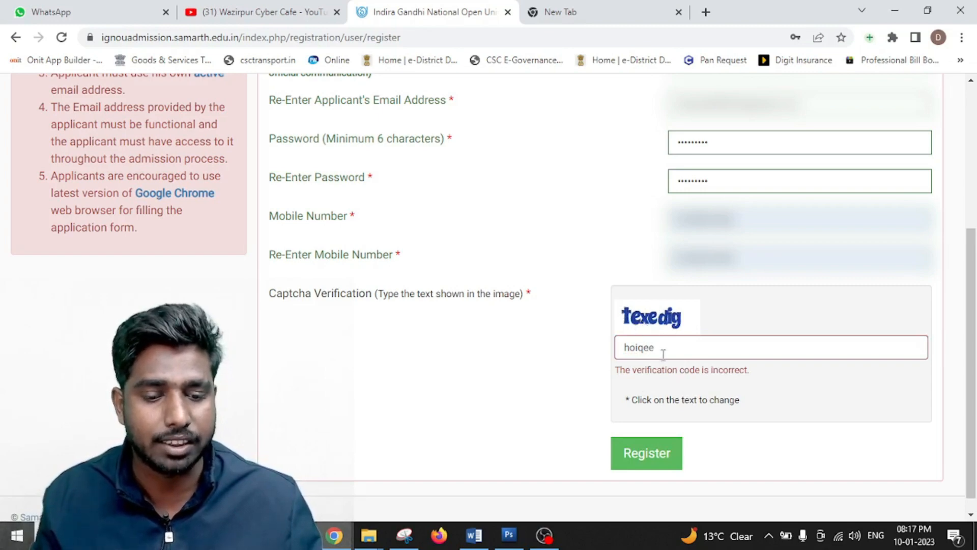
{"action": "left_click_drag", "start_coordinate": [663, 351], "coordinate": [573, 352]}
{"action": "key", "text": "BackSpace"}
{"action": "type", "text": "t"}
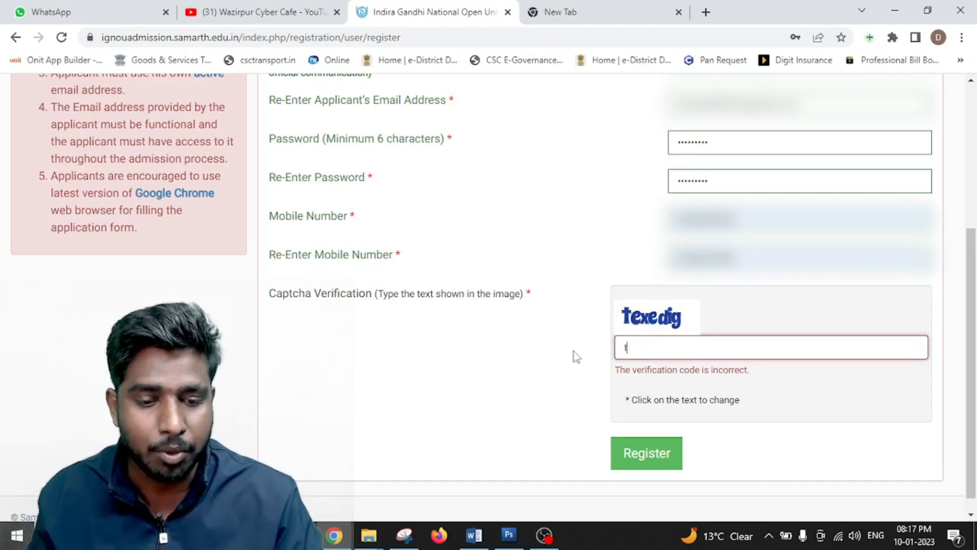
{"action": "type", "text": "exedig"}
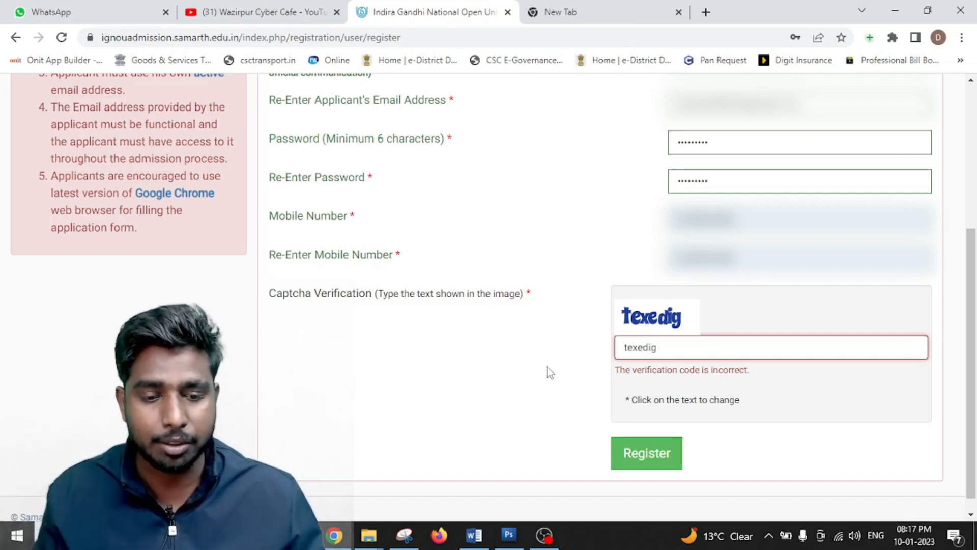
{"action": "left_click", "coordinate": [652, 444]}
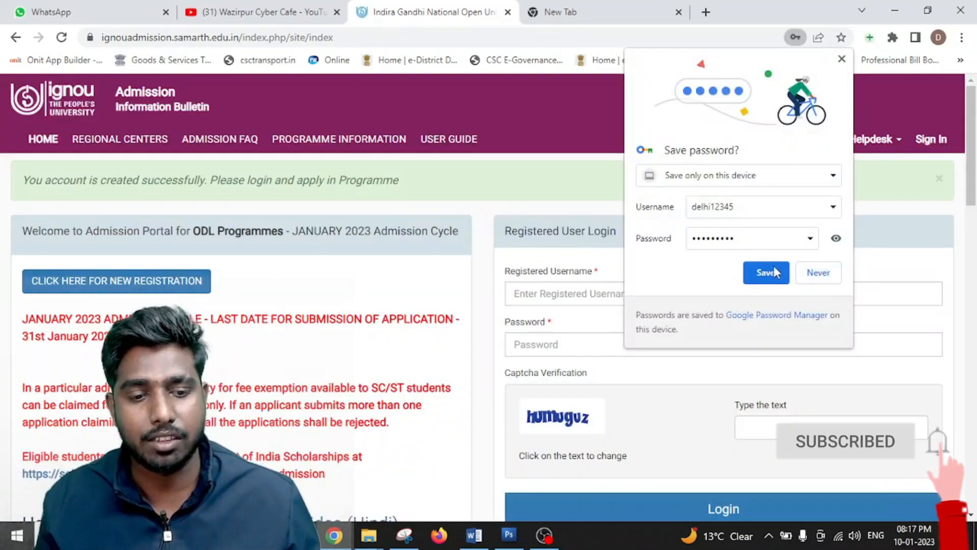
- Save the new login in Chrome and highlight the account-created success message
{"action": "left_click", "coordinate": [834, 272]}
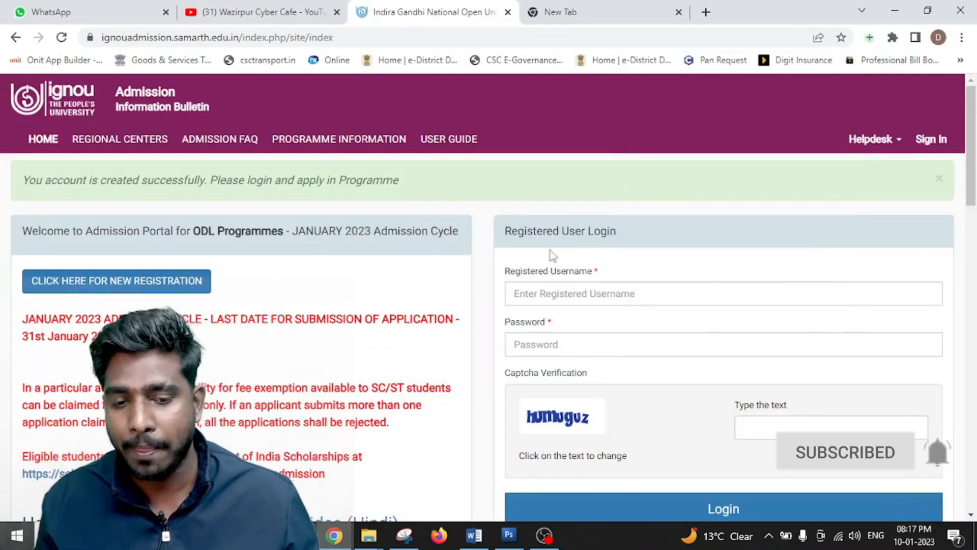
{"action": "left_click_drag", "start_coordinate": [21, 181], "coordinate": [403, 194]}
{"action": "left_click", "coordinate": [223, 235]}
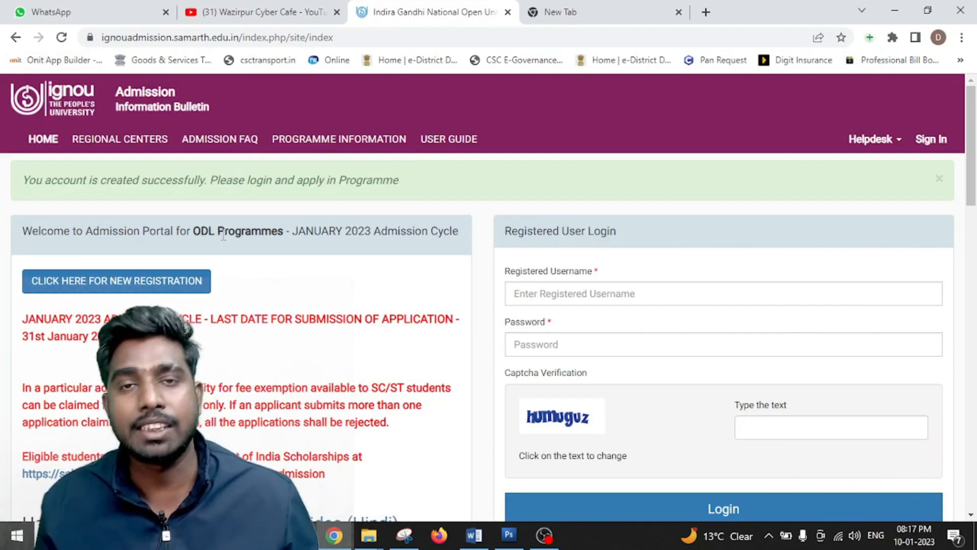
{"action": "left_click_drag", "start_coordinate": [21, 181], "coordinate": [421, 189]}
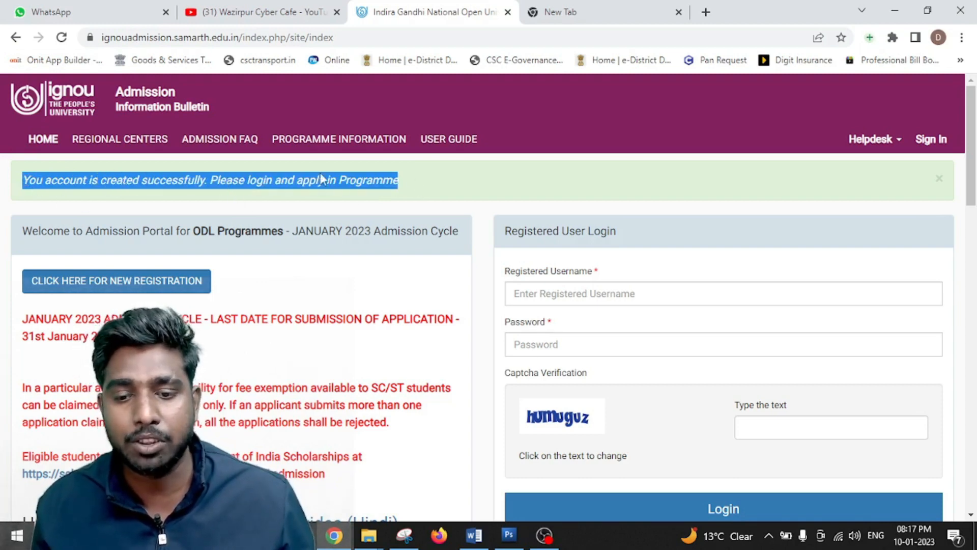
{"action": "scroll", "coordinate": [448, 213], "scroll_direction": "down", "scroll_amount": 1}
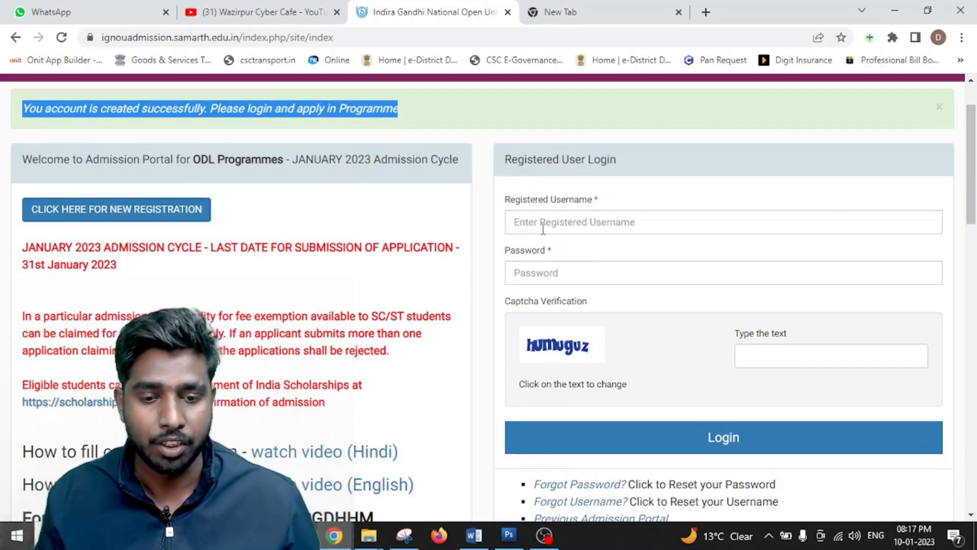
- Log in with the new username, password and captcha in Registered User Login
{"action": "left_click", "coordinate": [560, 216]}
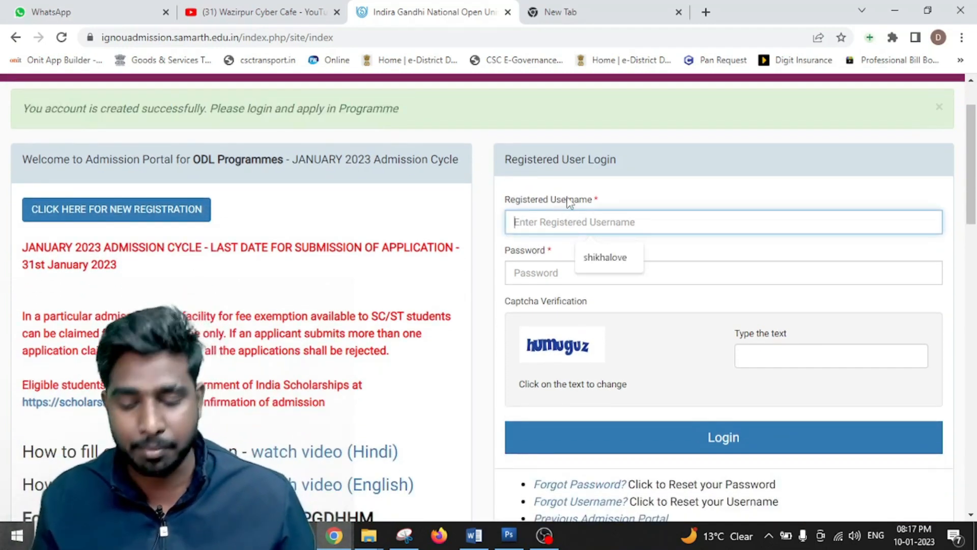
{"action": "type", "text": "s"}
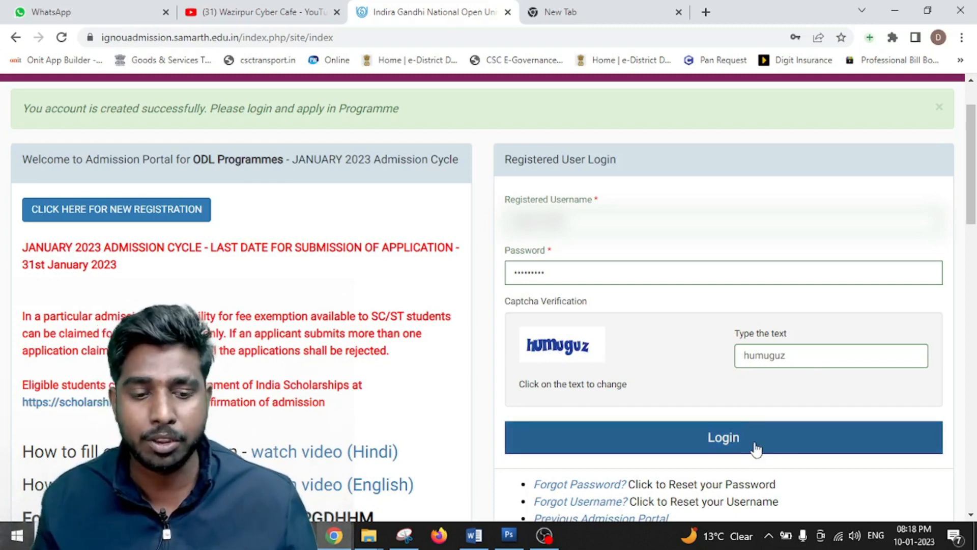
{"action": "left_click", "coordinate": [756, 448]}
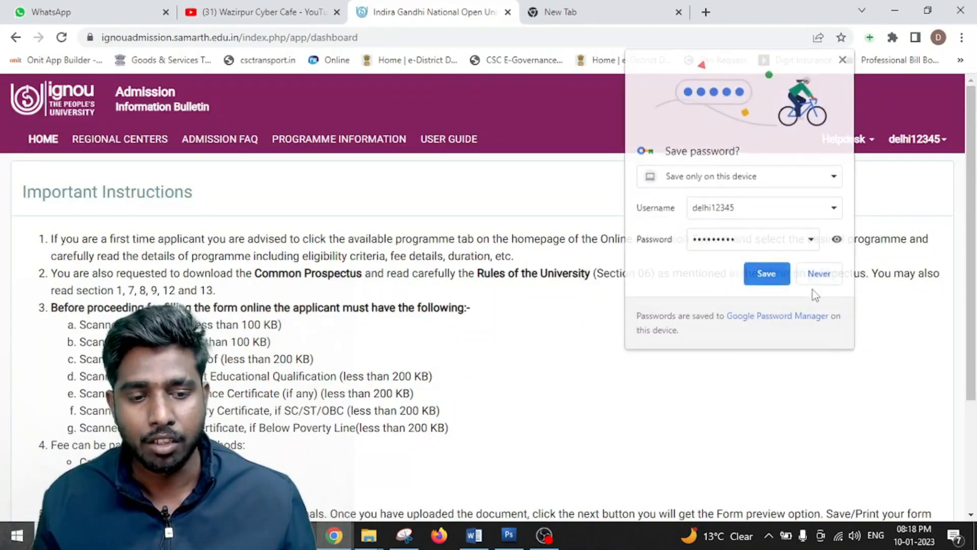
- Dismiss the save-password offer and review the photograph and signature size limits
{"action": "left_click", "coordinate": [818, 274]}
{"action": "scroll", "coordinate": [413, 322], "scroll_direction": "down", "scroll_amount": 3}
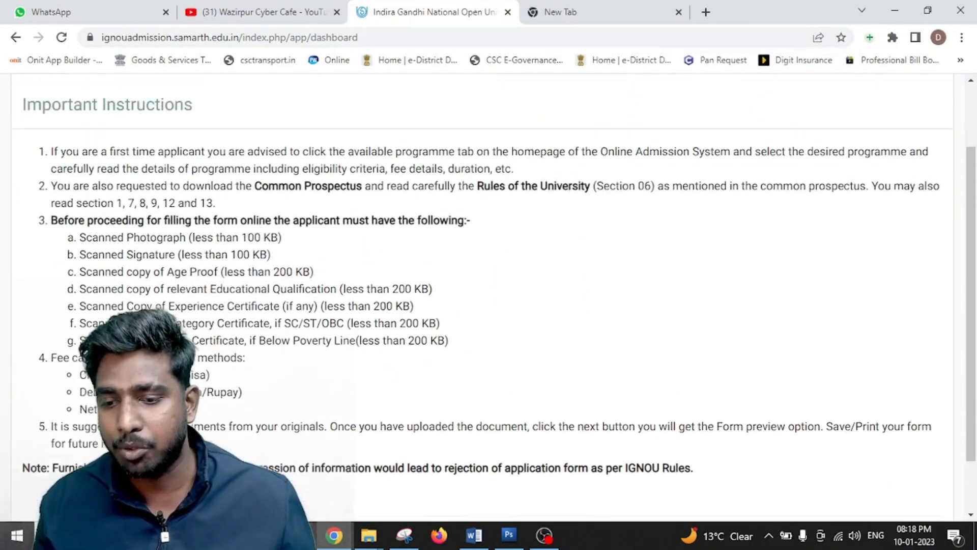
{"action": "scroll", "coordinate": [283, 184], "scroll_direction": "down", "scroll_amount": 2}
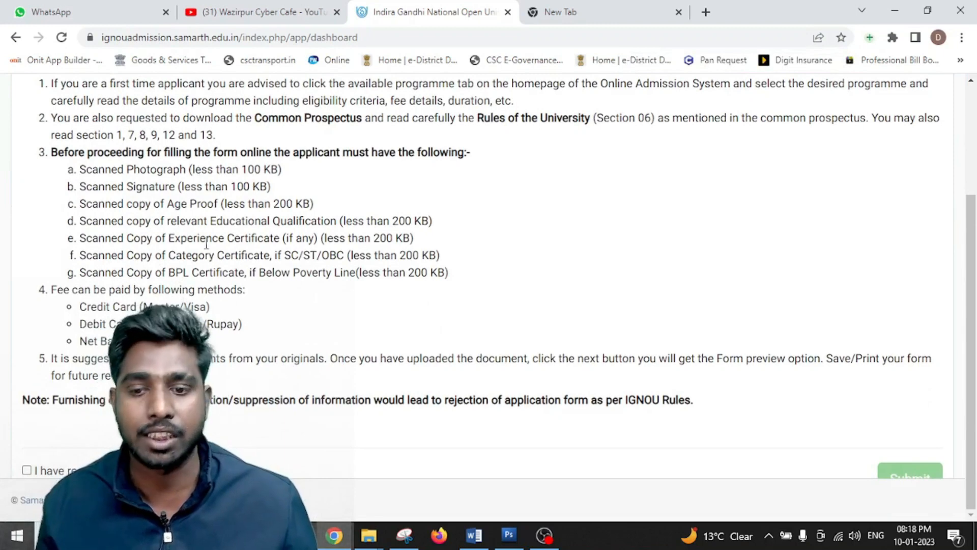
{"action": "scroll", "coordinate": [206, 243], "scroll_direction": "up", "scroll_amount": 3}
{"action": "left_click_drag", "start_coordinate": [109, 237], "coordinate": [220, 272]}
{"action": "scroll", "coordinate": [463, 323], "scroll_direction": "down", "scroll_amount": 3}
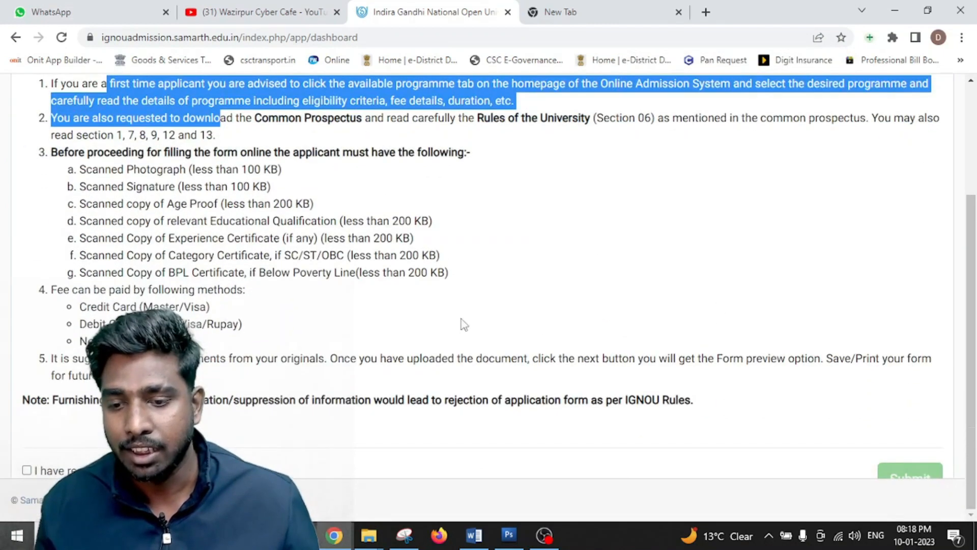
{"action": "mouse_move", "coordinate": [92, 179]}
{"action": "left_mouse_down"}
{"action": "mouse_move", "coordinate": [270, 187]}
{"action": "mouse_move", "coordinate": [250, 186]}
{"action": "left_mouse_up"}
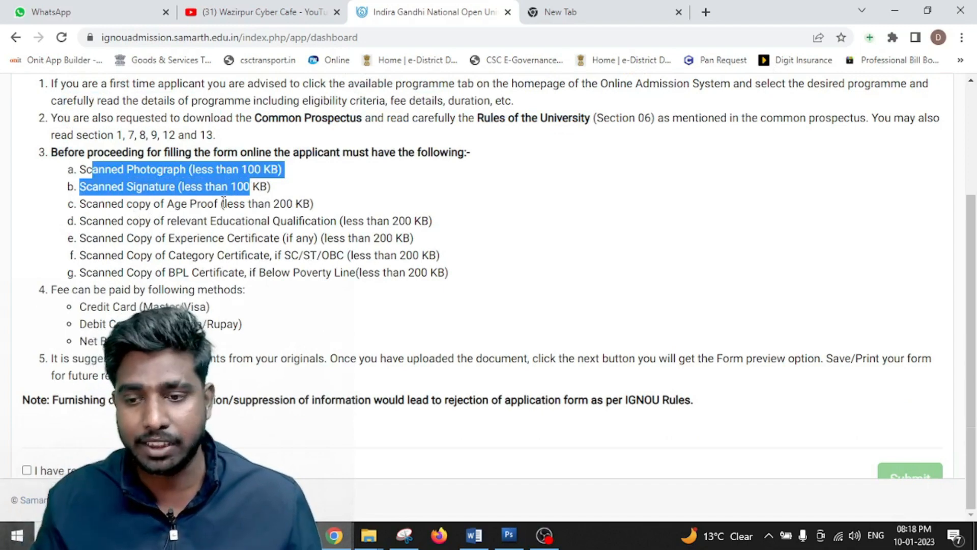
{"action": "left_click", "coordinate": [115, 165]}
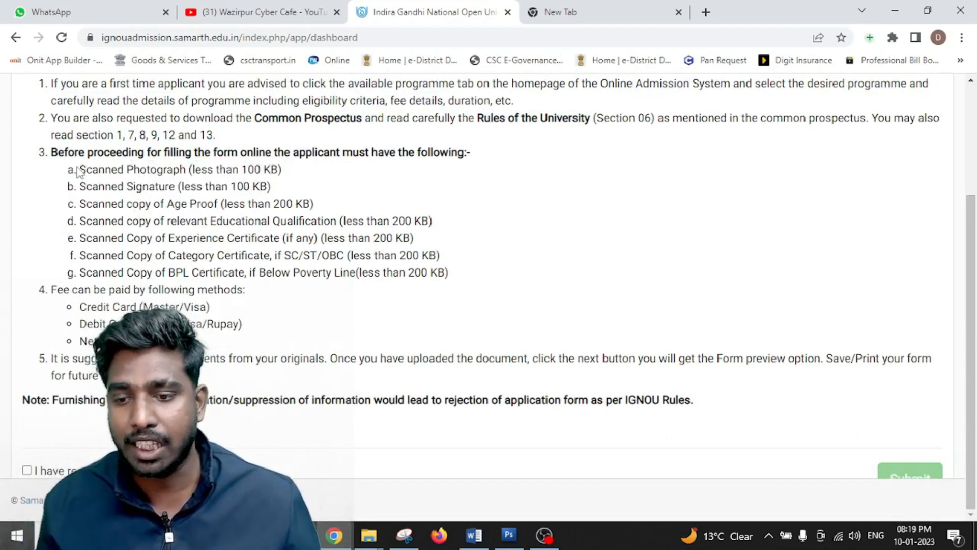
- Review the required documents and payment methods, accept the instructions and submit
{"action": "left_click_drag", "start_coordinate": [77, 169], "coordinate": [318, 336]}
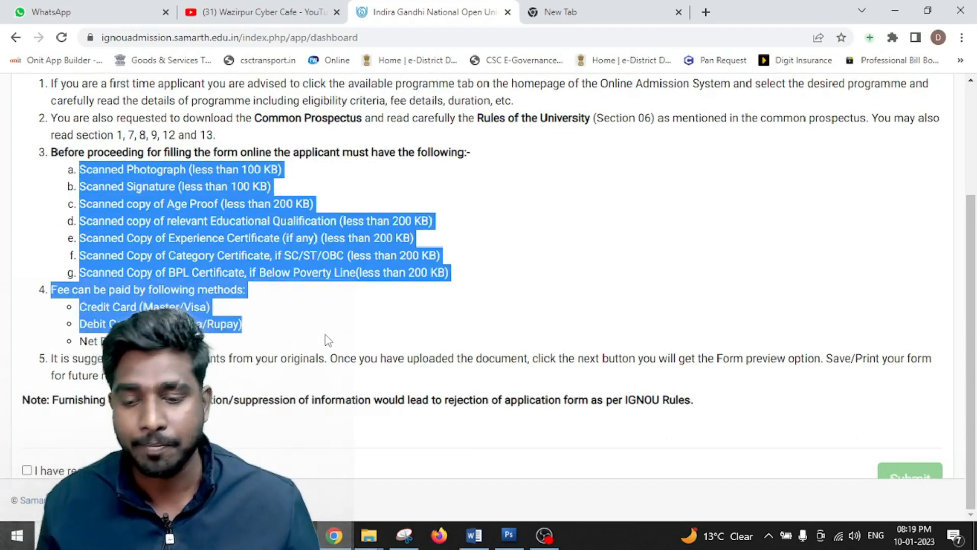
{"action": "left_click", "coordinate": [27, 470]}
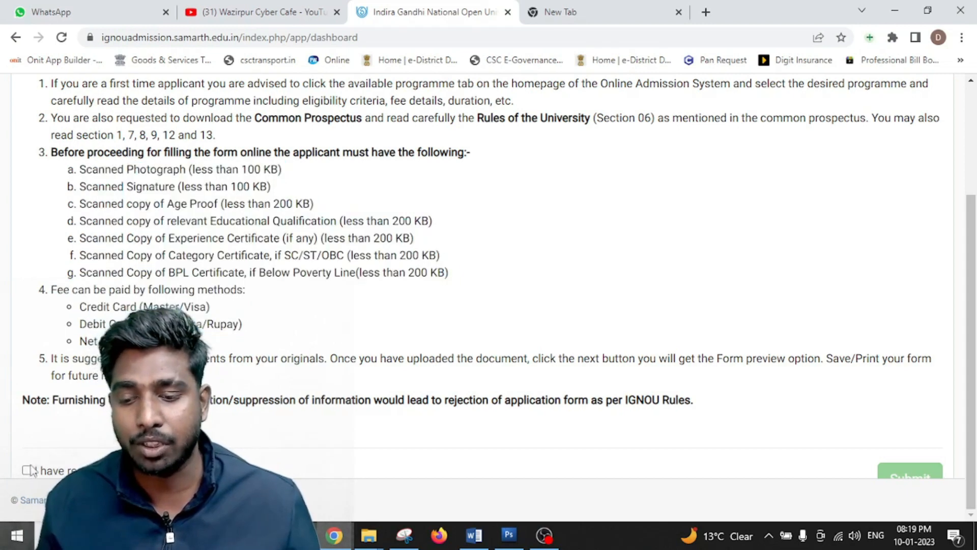
{"action": "left_click", "coordinate": [910, 473]}
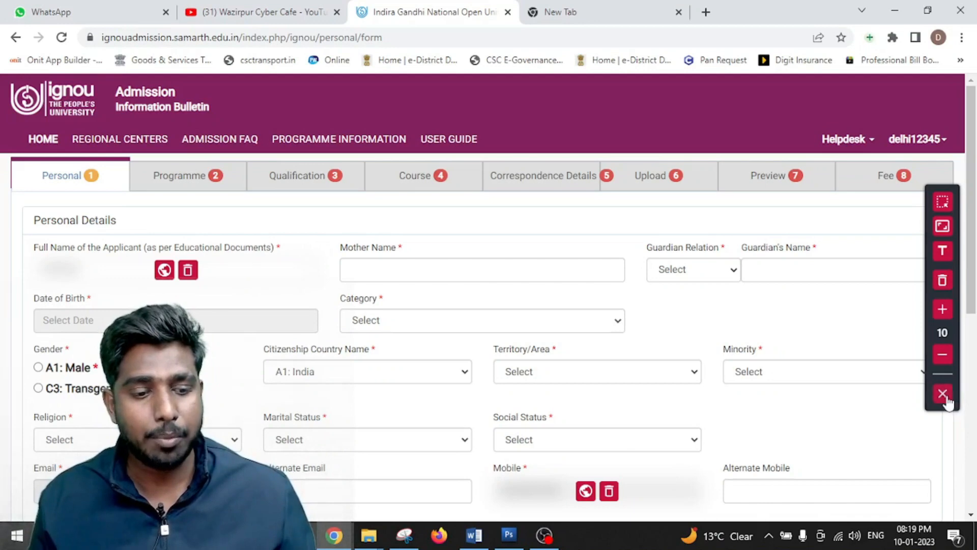
- Point out the applicant name and begin the mother's name and guardian relation fields
{"action": "left_click", "coordinate": [943, 393]}
{"action": "scroll", "coordinate": [580, 325], "scroll_direction": "down", "scroll_amount": 5}
{"action": "scroll", "coordinate": [579, 326], "scroll_direction": "up", "scroll_amount": 4}
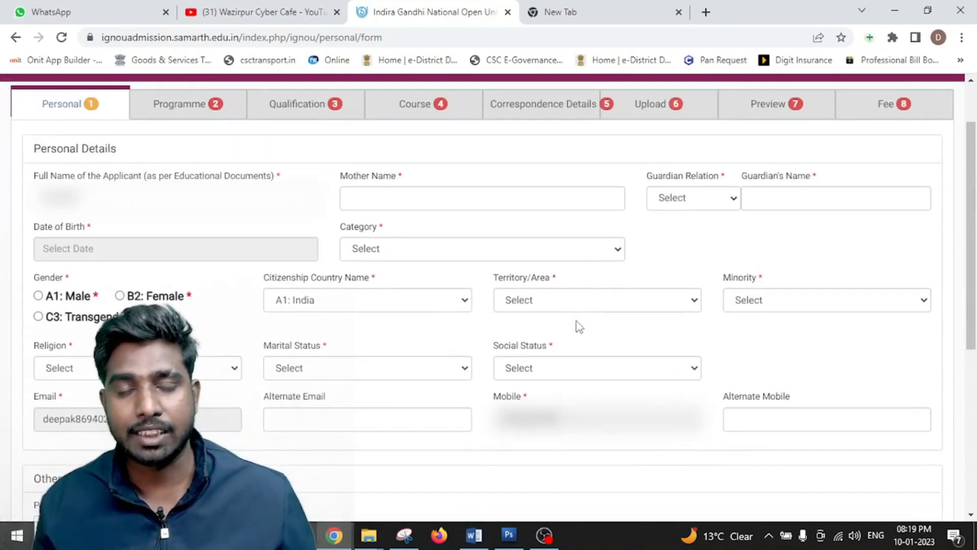
{"action": "scroll", "coordinate": [576, 327], "scroll_direction": "down", "scroll_amount": 2}
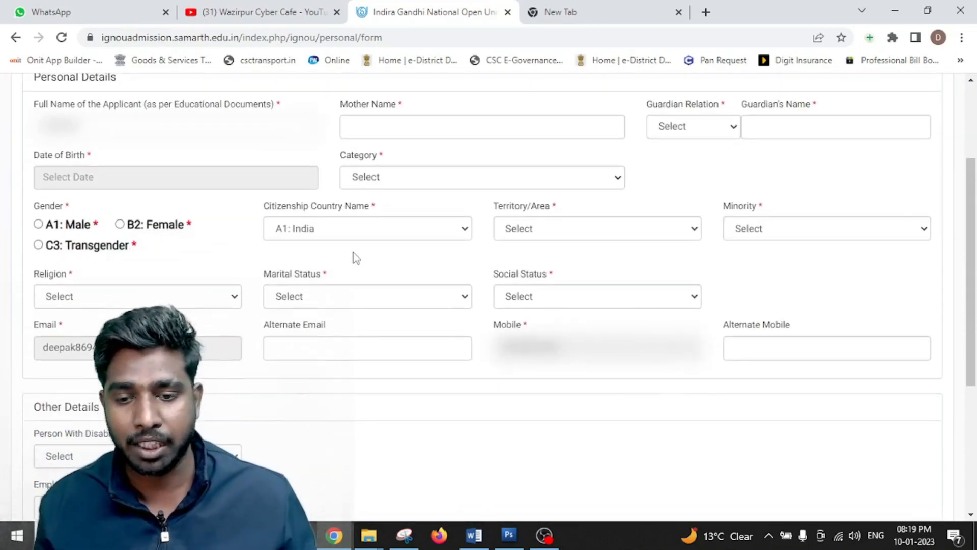
{"action": "scroll", "coordinate": [370, 280], "scroll_direction": "up", "scroll_amount": 2}
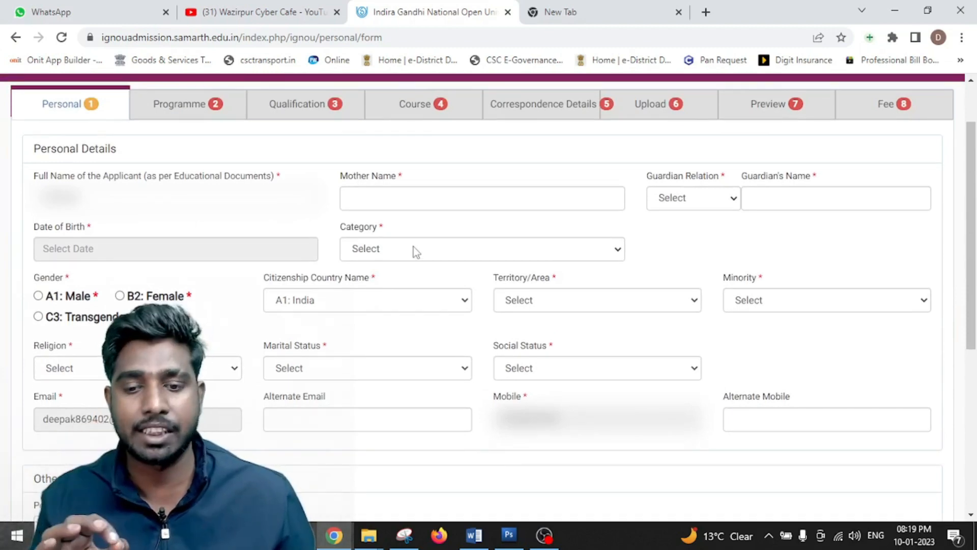
{"action": "left_click_drag", "start_coordinate": [50, 177], "coordinate": [153, 185]}
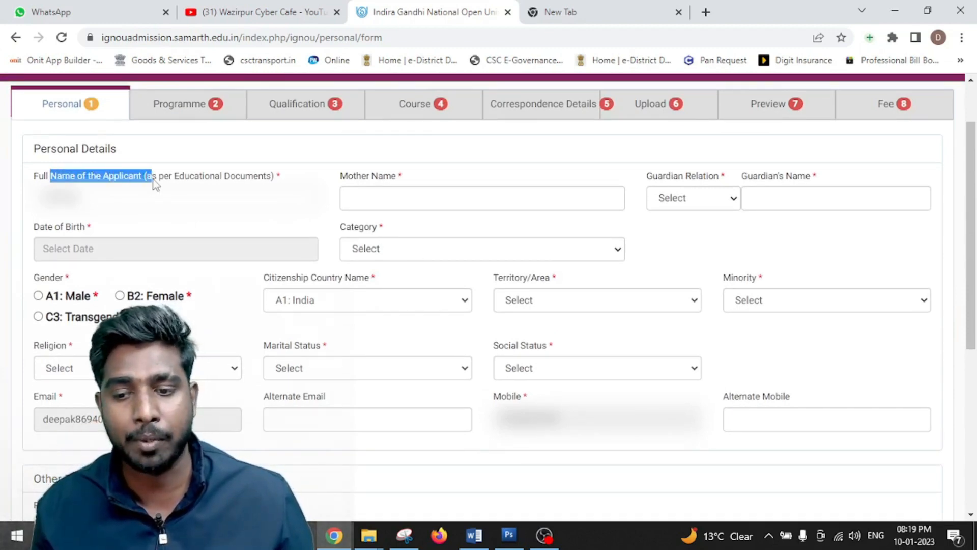
{"action": "left_click", "coordinate": [379, 199]}
{"action": "left_click", "coordinate": [671, 203]}
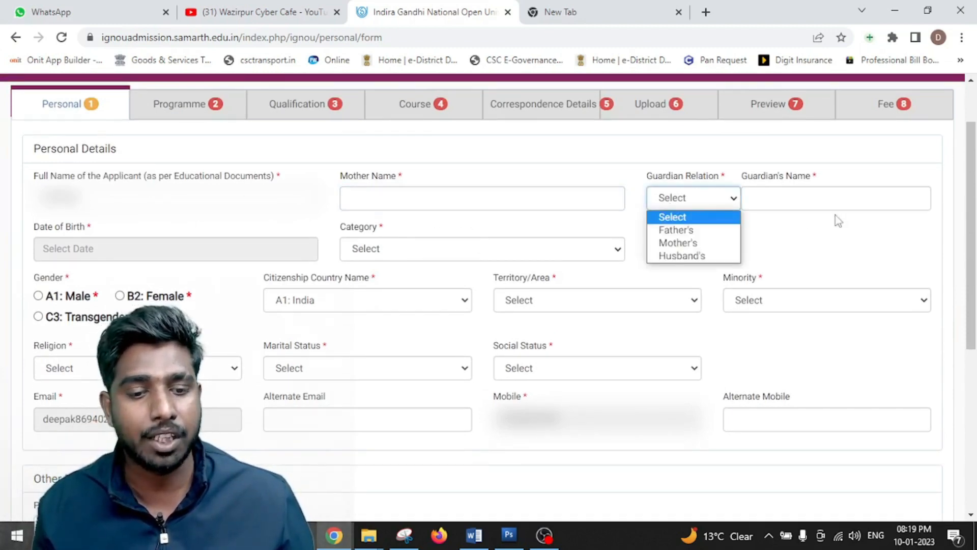
{"action": "left_click", "coordinate": [833, 231]}
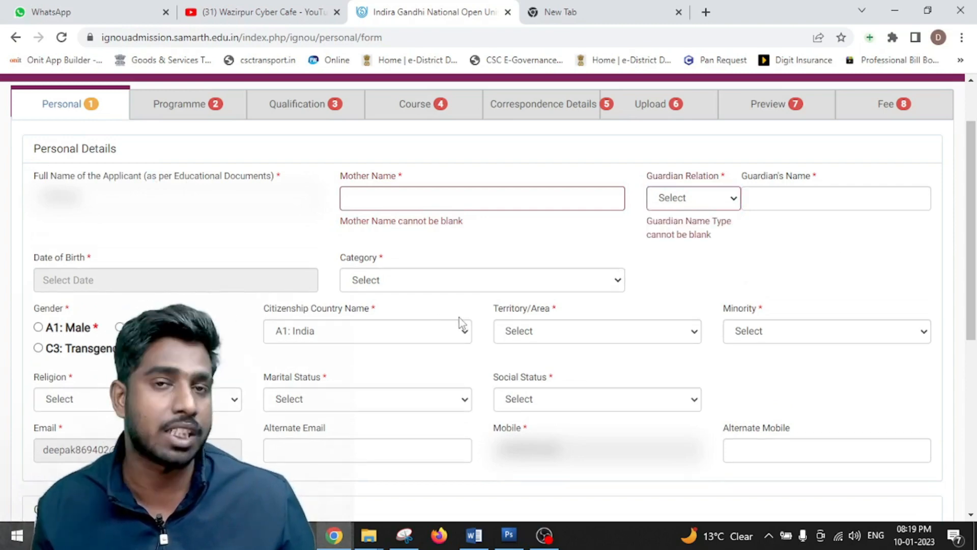
- Locate the Category field further down the Personal Details form
{"action": "scroll", "coordinate": [381, 320], "scroll_direction": "down", "scroll_amount": 1}
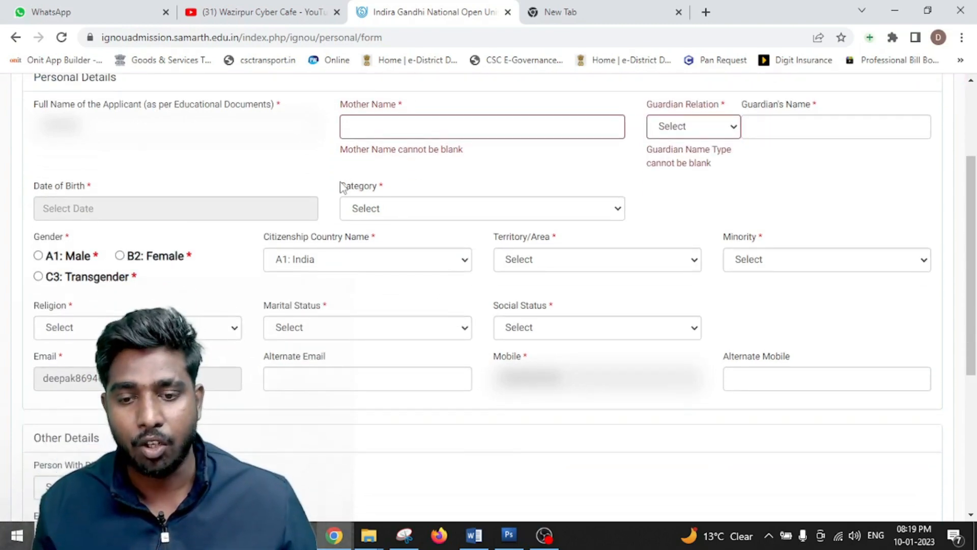
{"action": "double_click", "coordinate": [344, 186]}
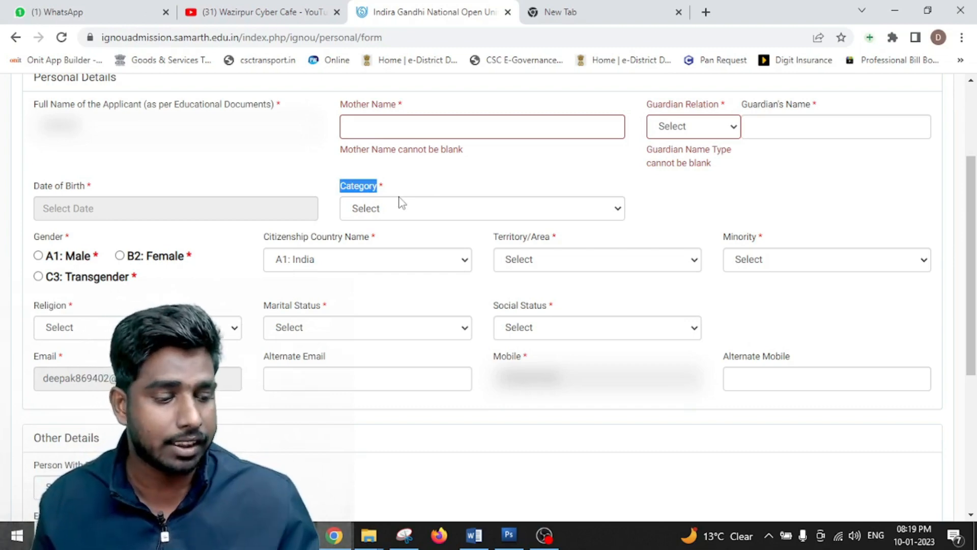
{"action": "scroll", "coordinate": [316, 208], "scroll_direction": "up", "scroll_amount": 3}
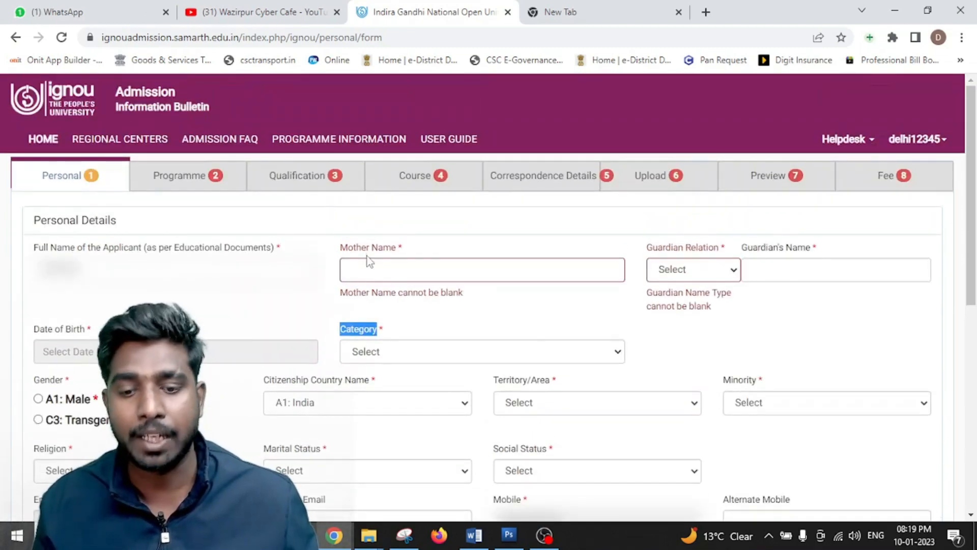
{"action": "scroll", "coordinate": [370, 262], "scroll_direction": "down", "scroll_amount": 6}
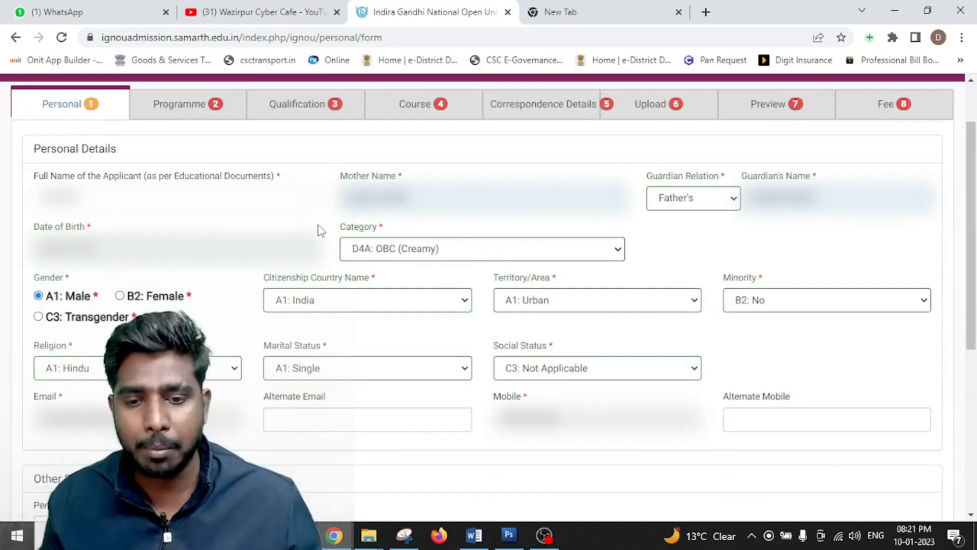
{"action": "scroll", "coordinate": [321, 230], "scroll_direction": "down", "scroll_amount": 1}
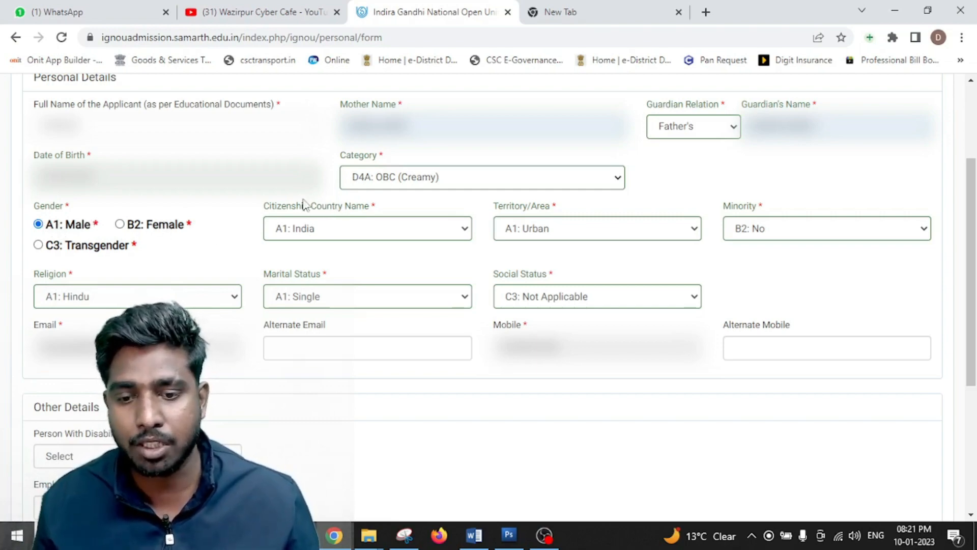
{"action": "left_click_drag", "start_coordinate": [311, 206], "coordinate": [370, 206]}
{"action": "left_click", "coordinate": [340, 230]}
{"action": "left_click", "coordinate": [343, 234]}
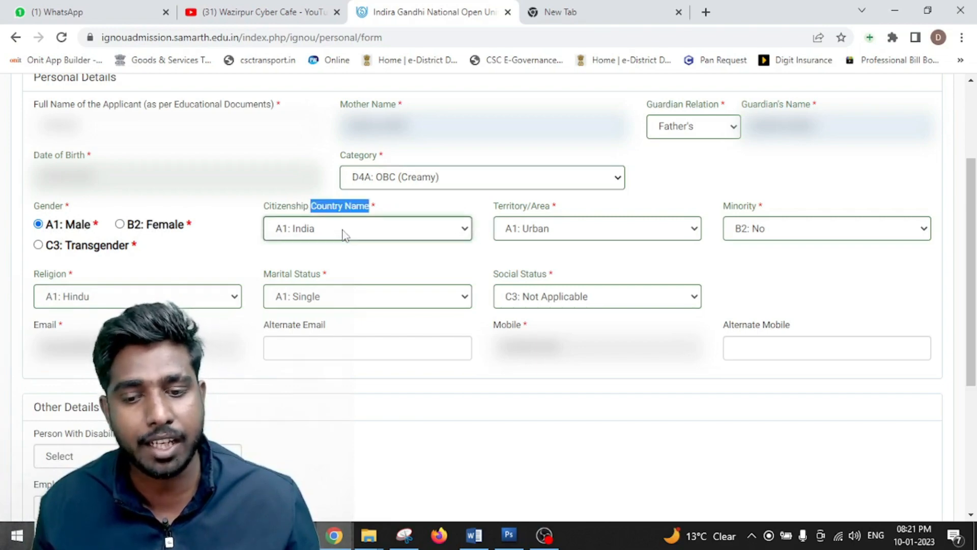
{"action": "left_click", "coordinate": [510, 232]}
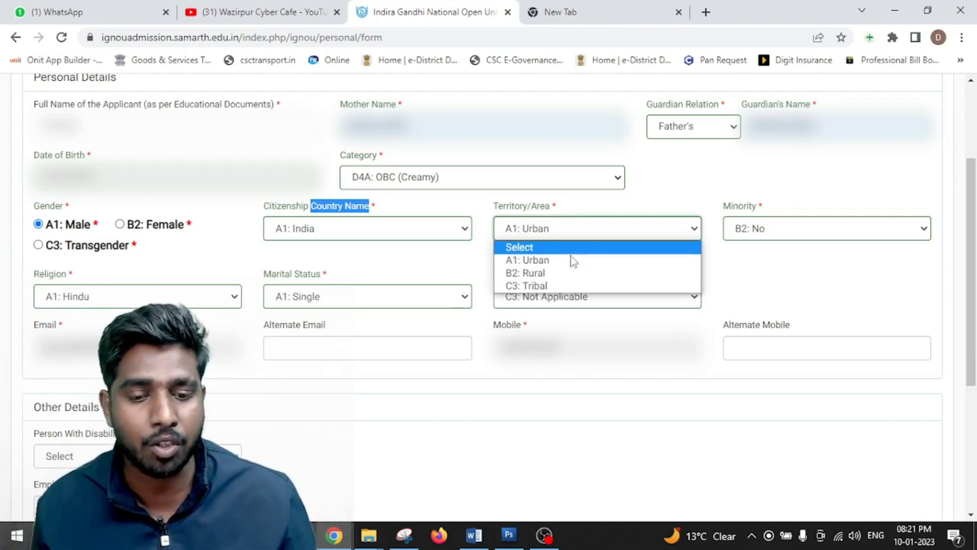
{"action": "left_click", "coordinate": [575, 260]}
{"action": "left_click", "coordinate": [753, 268]}
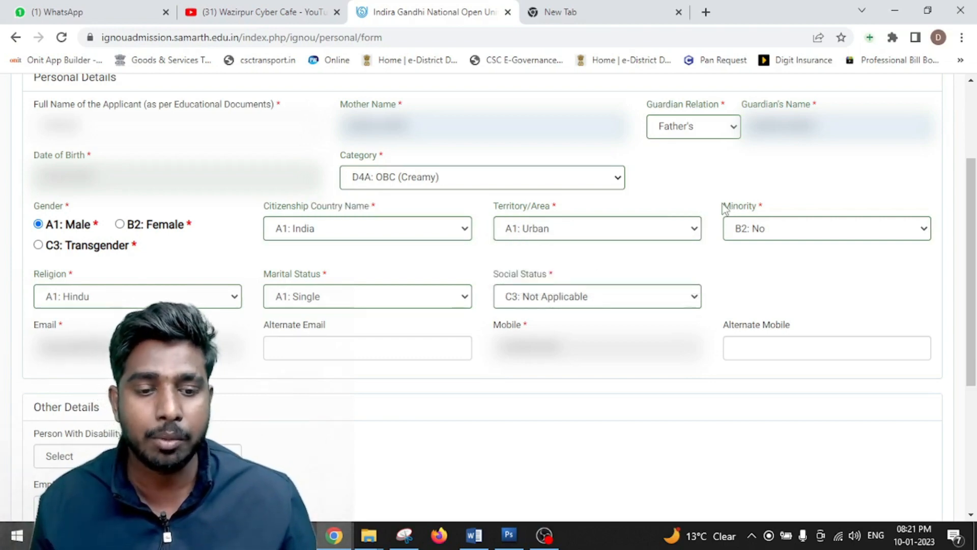
{"action": "left_click_drag", "start_coordinate": [725, 208], "coordinate": [774, 207]}
{"action": "left_click", "coordinate": [771, 229]}
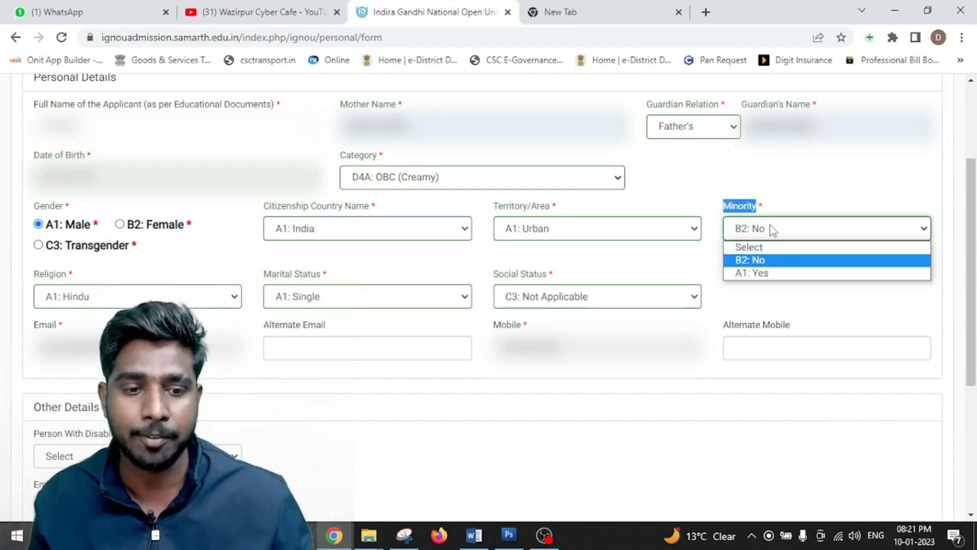
{"action": "left_click", "coordinate": [758, 262]}
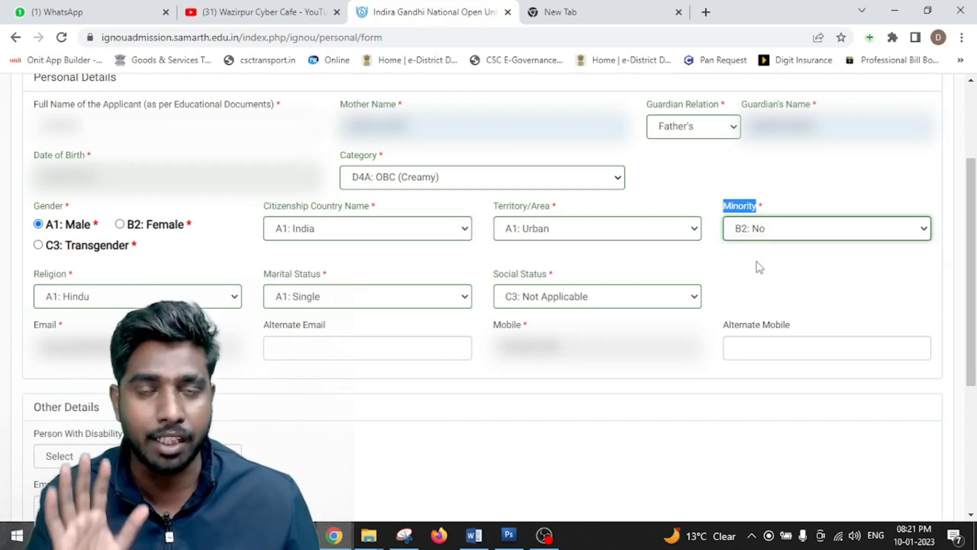
{"action": "scroll", "coordinate": [757, 265], "scroll_direction": "down", "scroll_amount": 2}
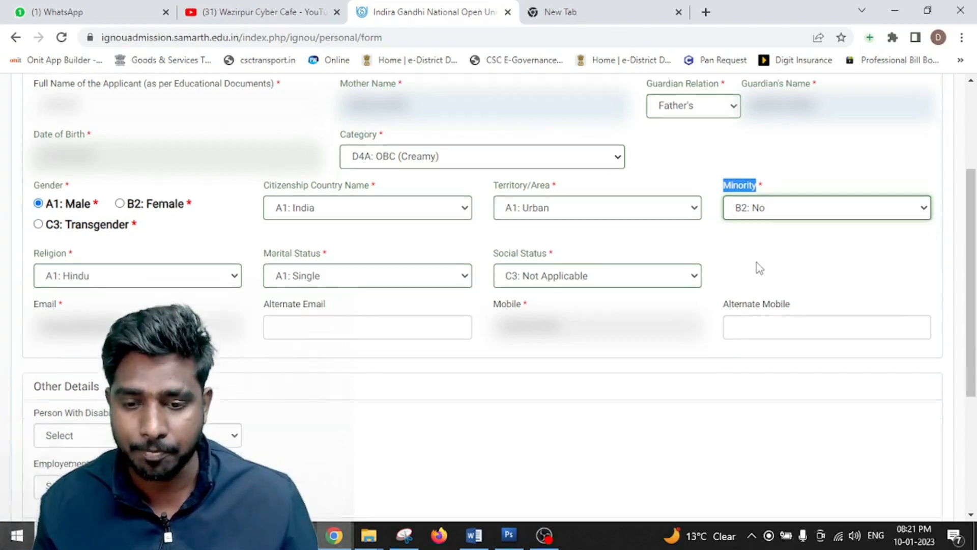
{"action": "left_click_drag", "start_coordinate": [37, 205], "coordinate": [69, 203]}
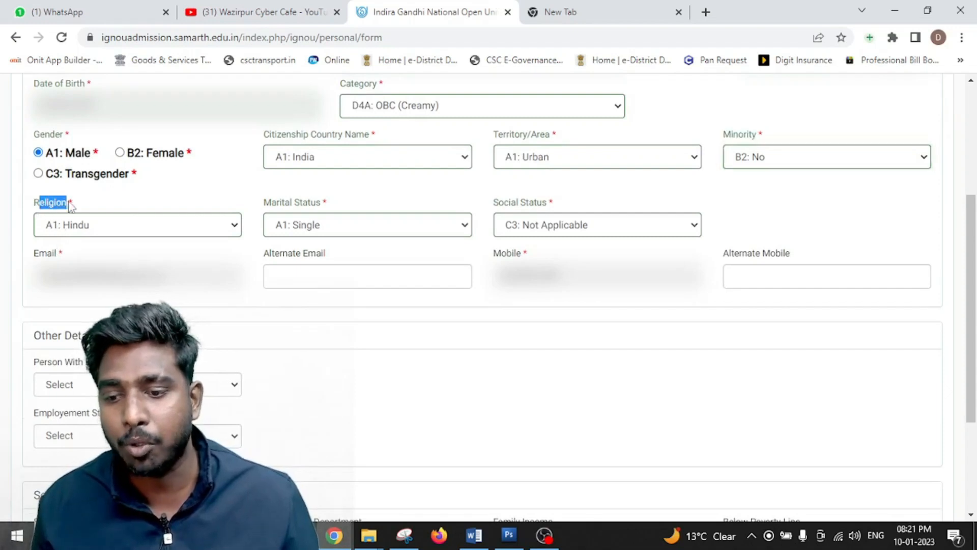
{"action": "left_click", "coordinate": [79, 225]}
{"action": "left_click", "coordinate": [79, 225]}
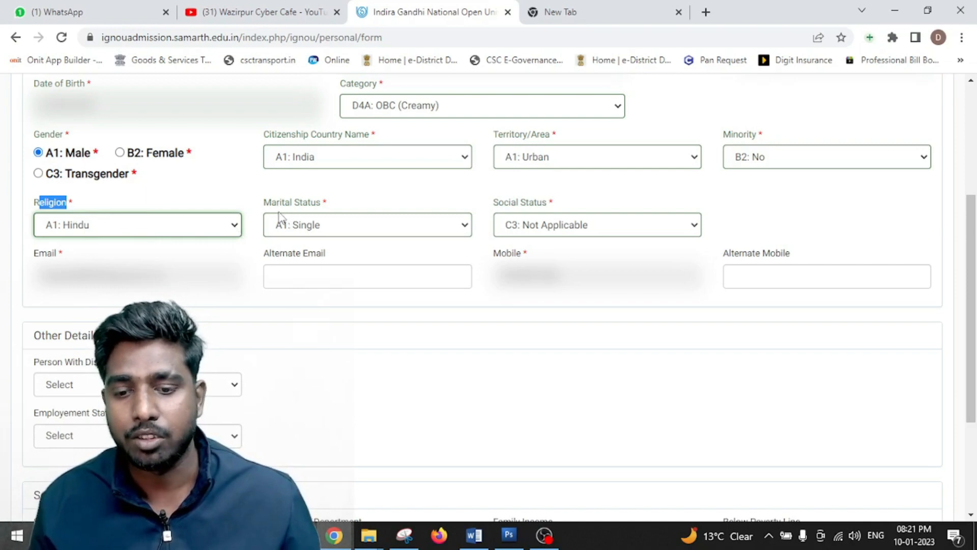
{"action": "left_click", "coordinate": [330, 209]}
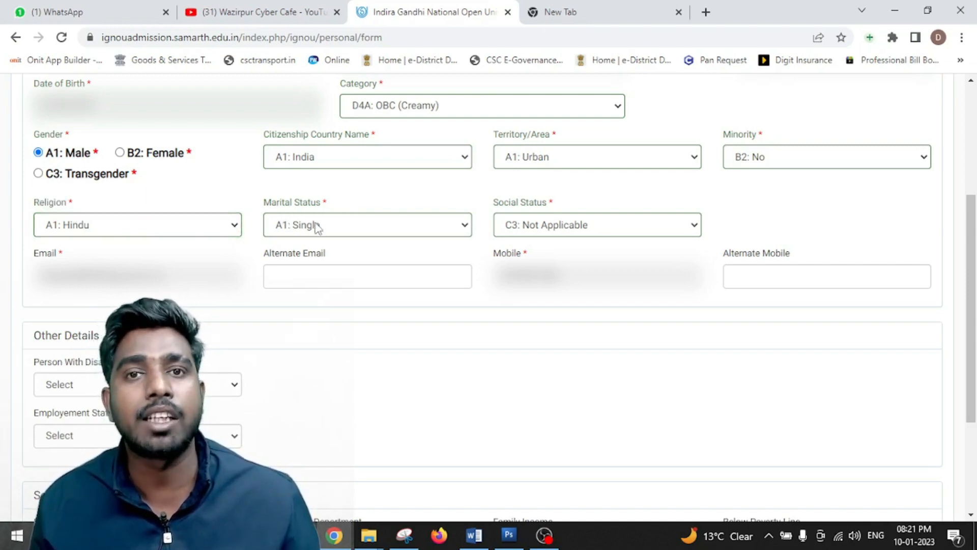
{"action": "left_click", "coordinate": [317, 228]}
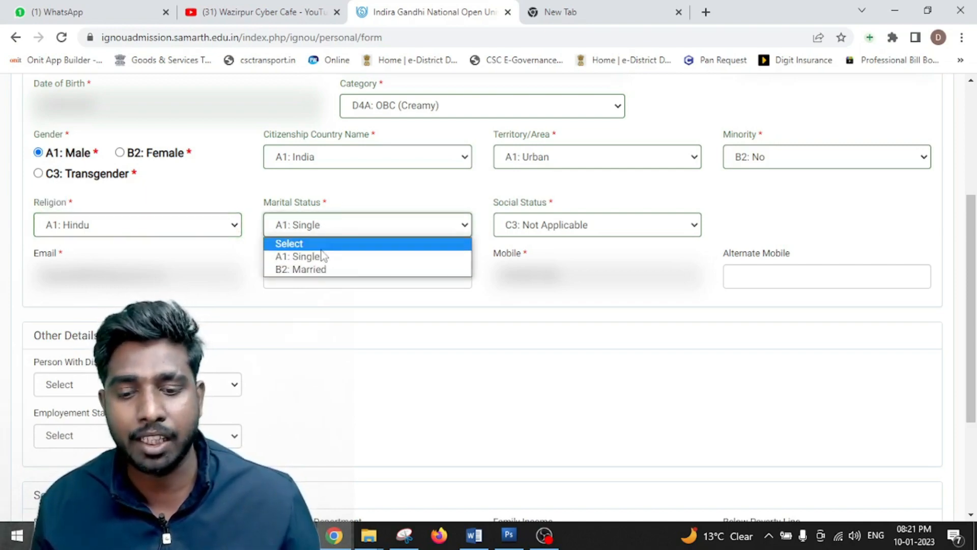
{"action": "left_click", "coordinate": [331, 220]}
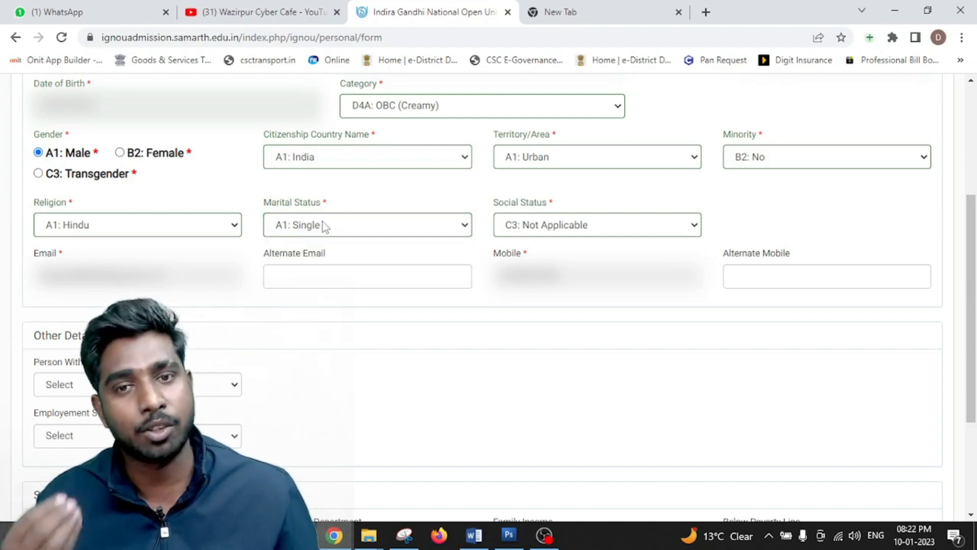
{"action": "left_click_drag", "start_coordinate": [500, 209], "coordinate": [525, 211]}
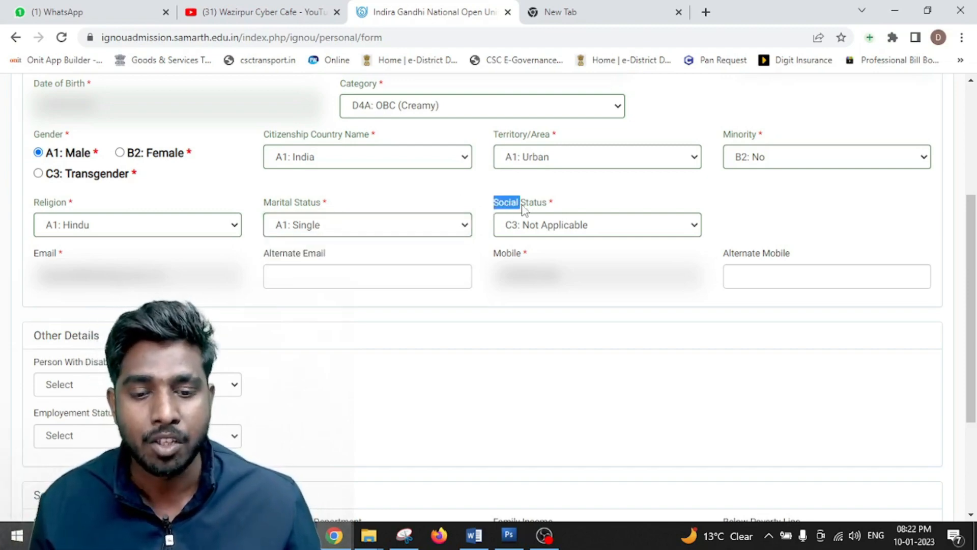
{"action": "left_click", "coordinate": [543, 222]}
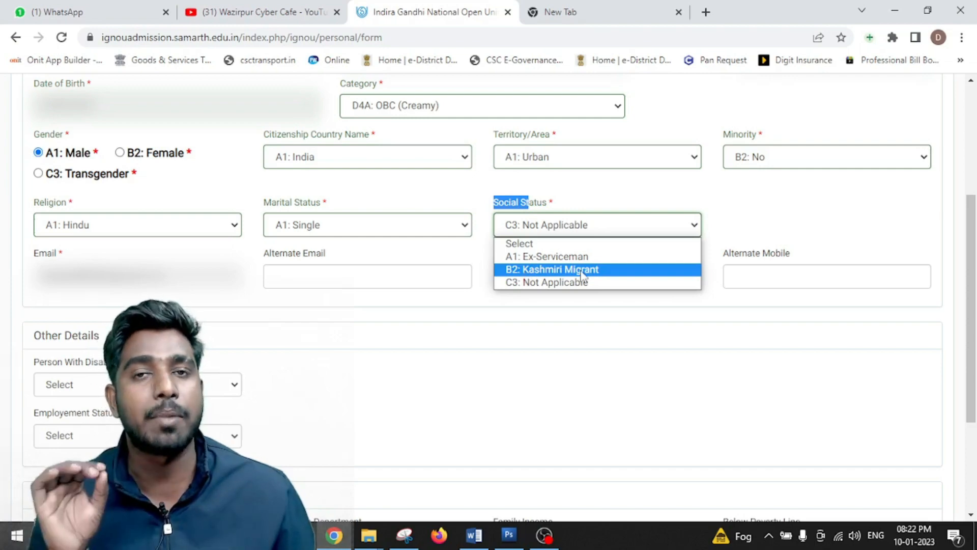
{"action": "left_click", "coordinate": [532, 284]}
{"action": "scroll", "coordinate": [509, 275], "scroll_direction": "down", "scroll_amount": 1}
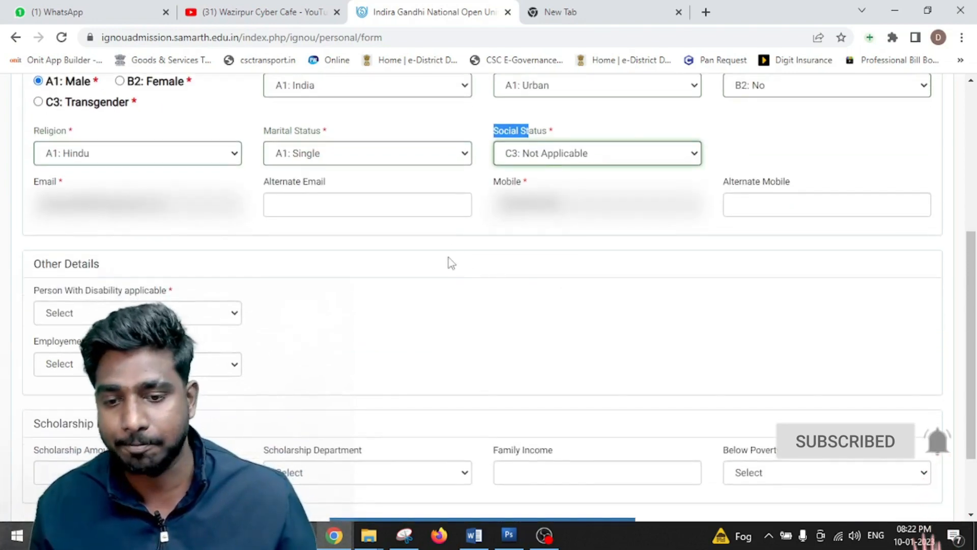
{"action": "left_click_drag", "start_coordinate": [27, 182], "coordinate": [62, 182]}
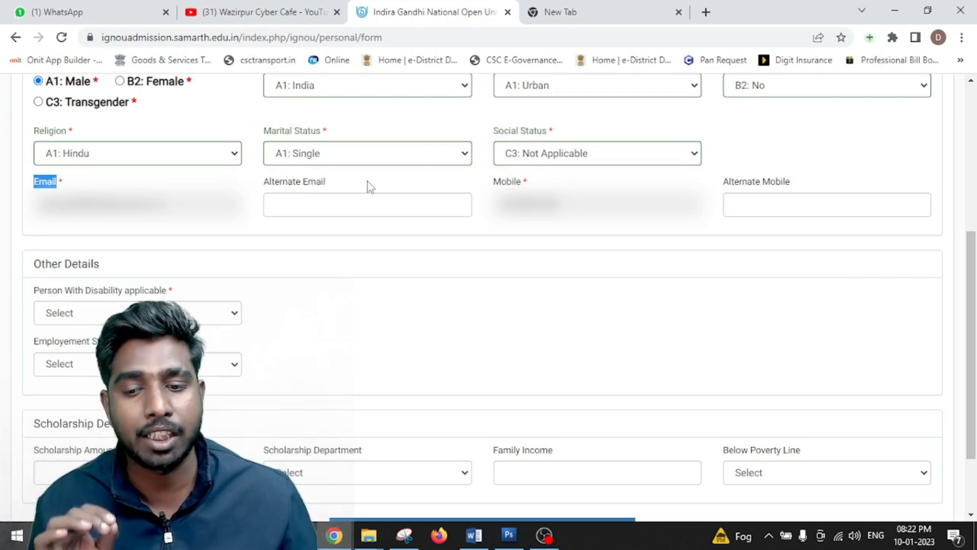
{"action": "left_click", "coordinate": [284, 198]}
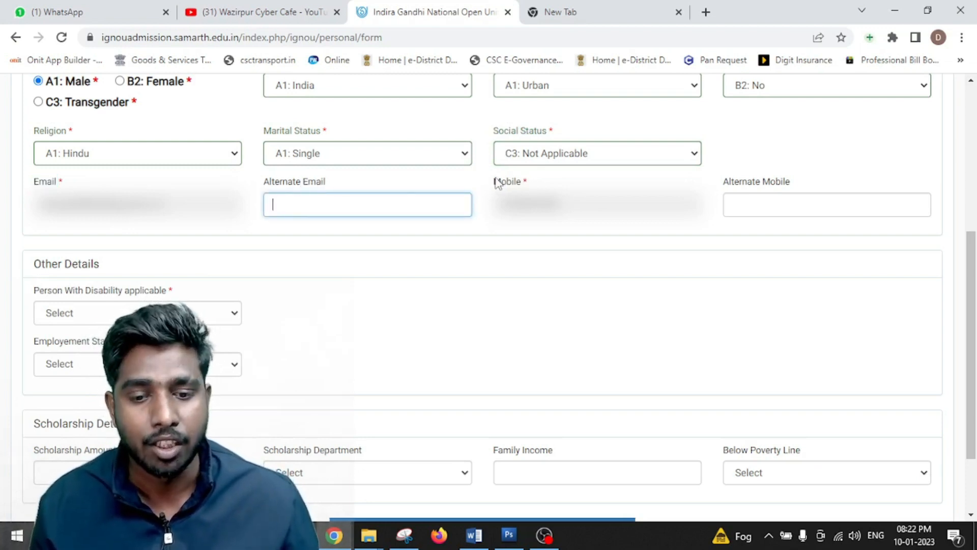
{"action": "left_click_drag", "start_coordinate": [496, 182], "coordinate": [529, 184]}
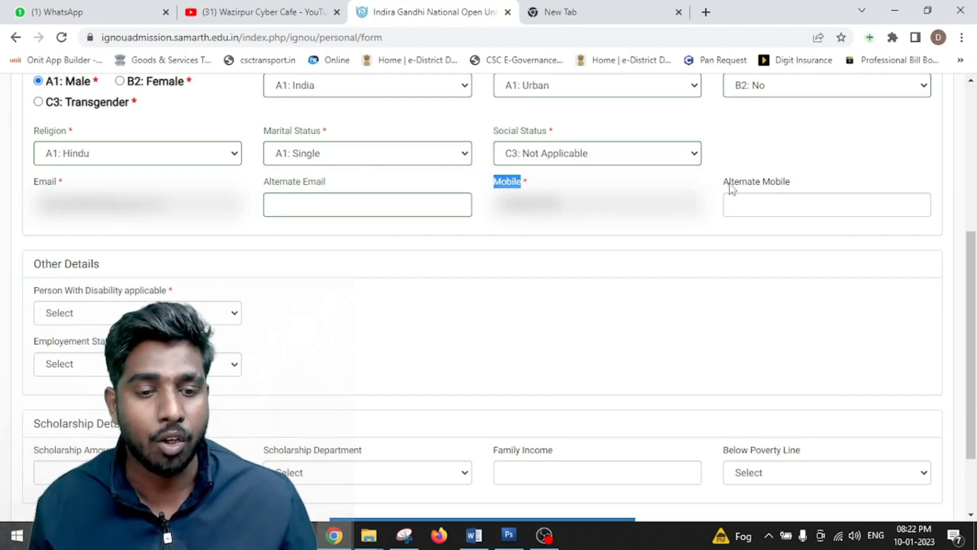
{"action": "left_click_drag", "start_coordinate": [730, 184], "coordinate": [795, 183]}
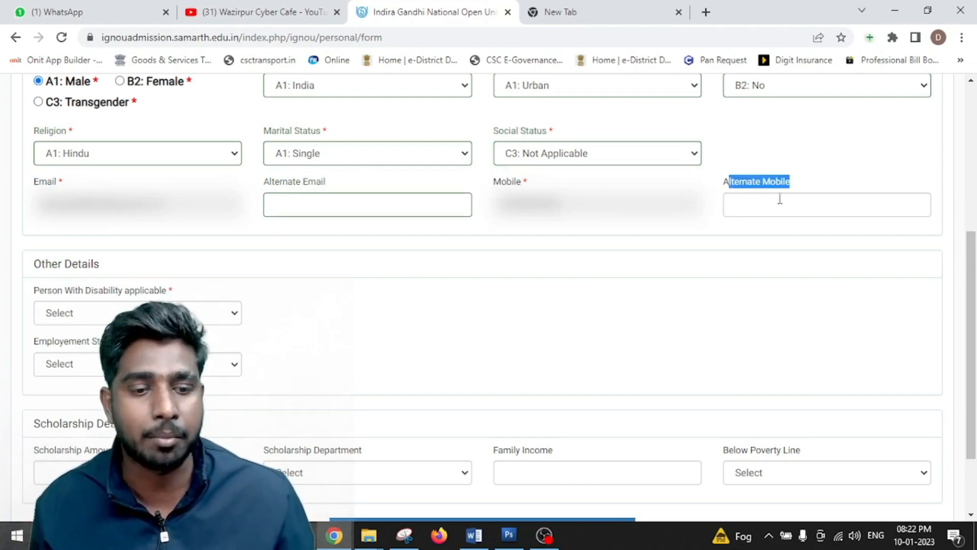
{"action": "left_click", "coordinate": [780, 202]}
{"action": "scroll", "coordinate": [781, 198], "scroll_direction": "down", "scroll_amount": 2}
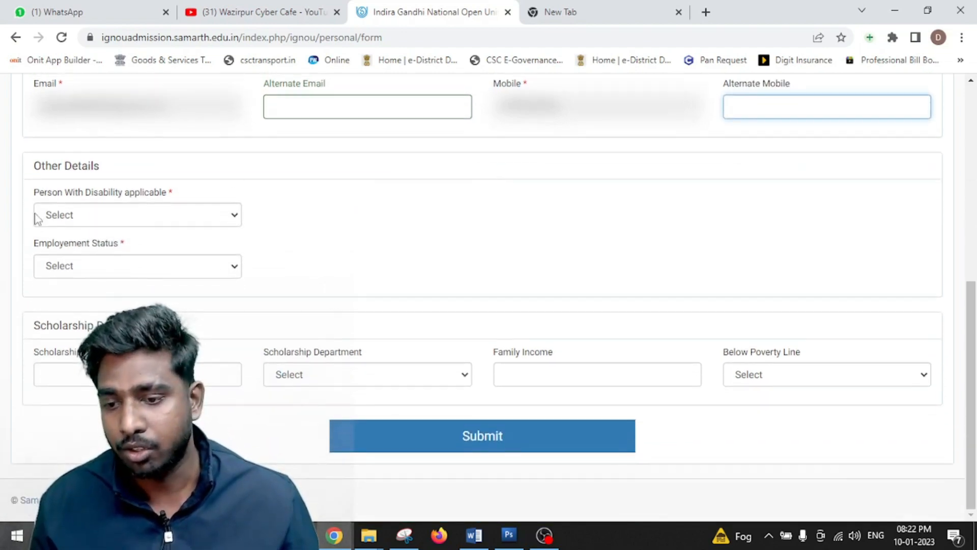
- Set Person With Disability to B2: No
{"action": "left_click_drag", "start_coordinate": [38, 193], "coordinate": [192, 191]}
{"action": "left_click", "coordinate": [170, 219]}
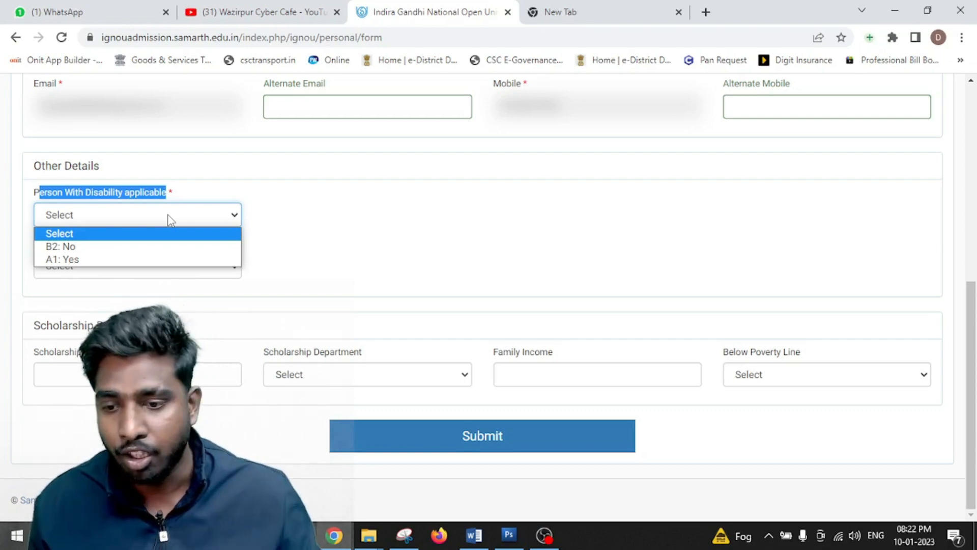
{"action": "left_click", "coordinate": [76, 245]}
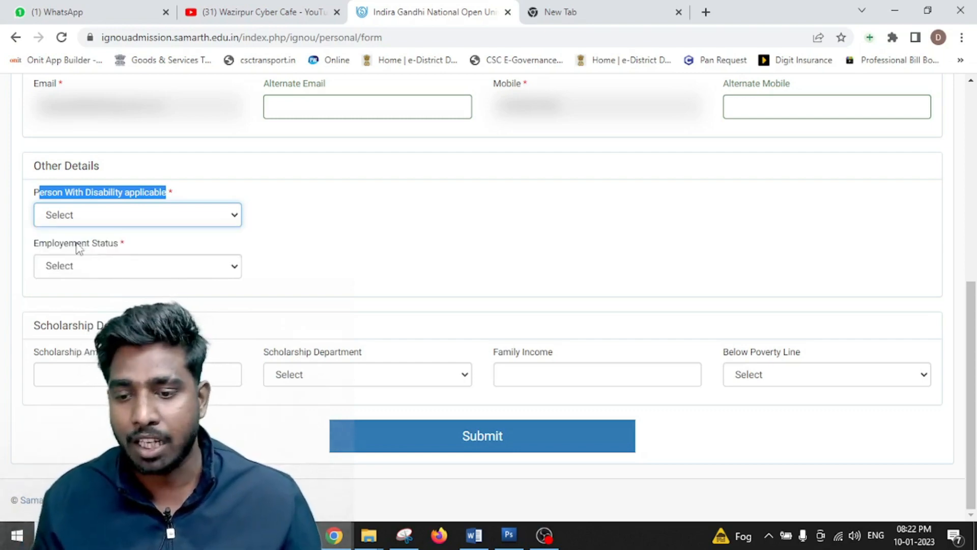
{"action": "left_click", "coordinate": [202, 222]}
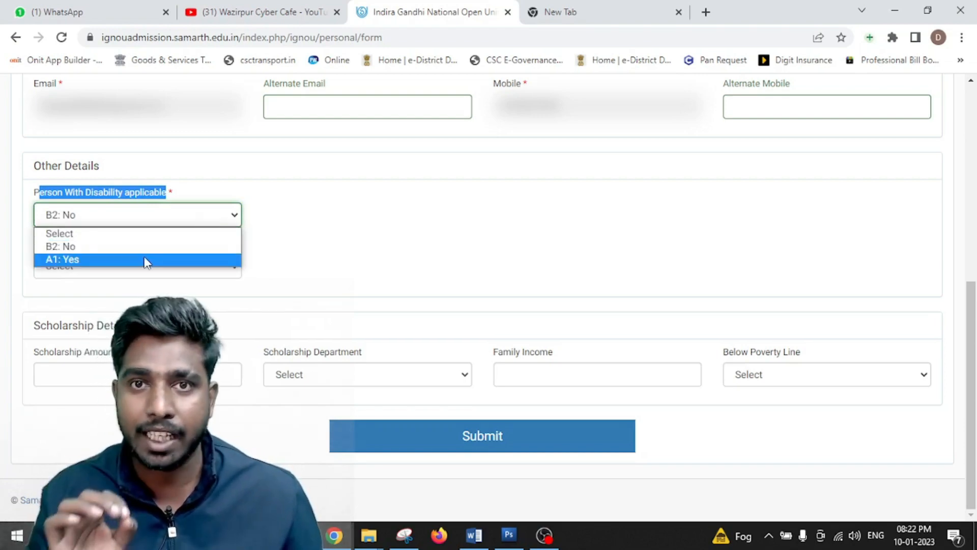
{"action": "left_click", "coordinate": [223, 247]}
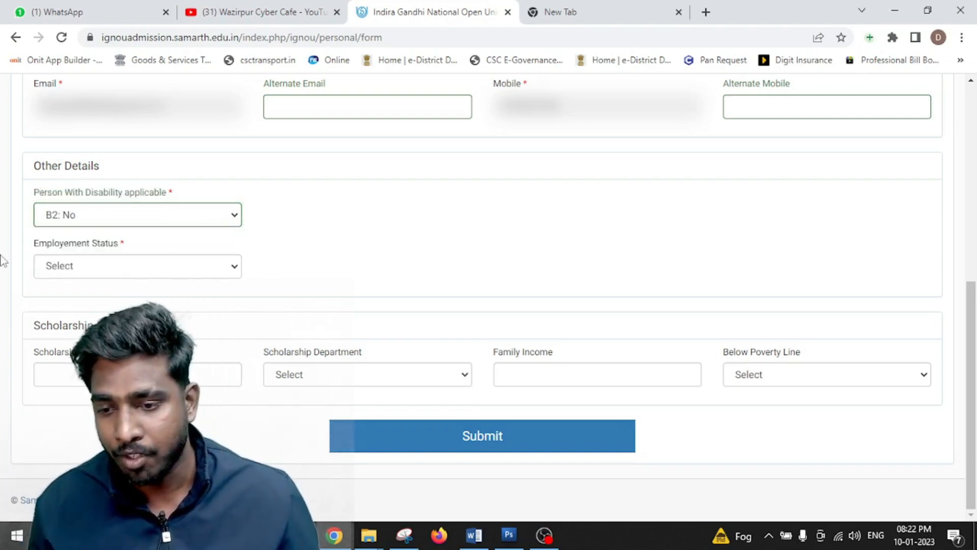
- Set Employement Status to A1: Unemployed and submit the personal details
{"action": "left_click_drag", "start_coordinate": [35, 246], "coordinate": [150, 248]}
{"action": "left_click", "coordinate": [136, 271]}
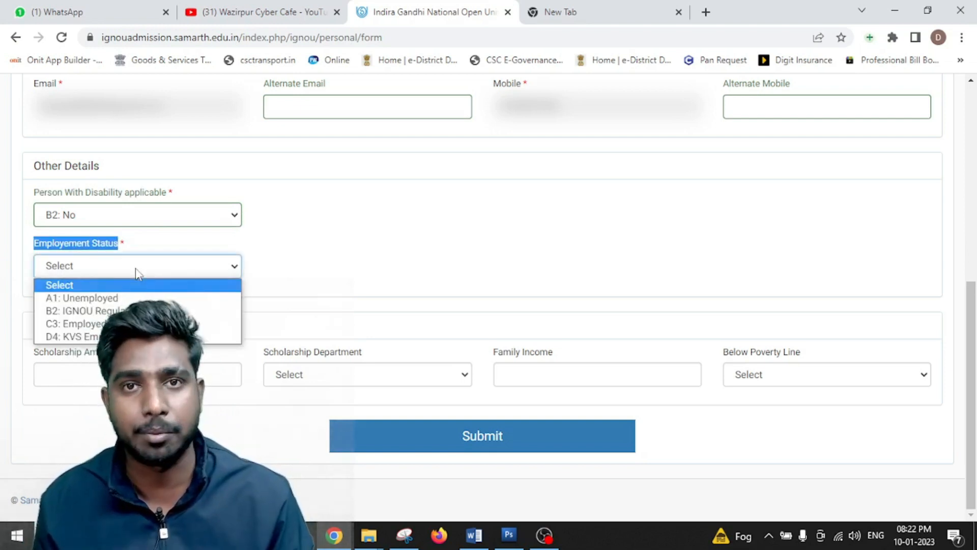
{"action": "left_click", "coordinate": [66, 301]}
{"action": "left_click", "coordinate": [109, 269]}
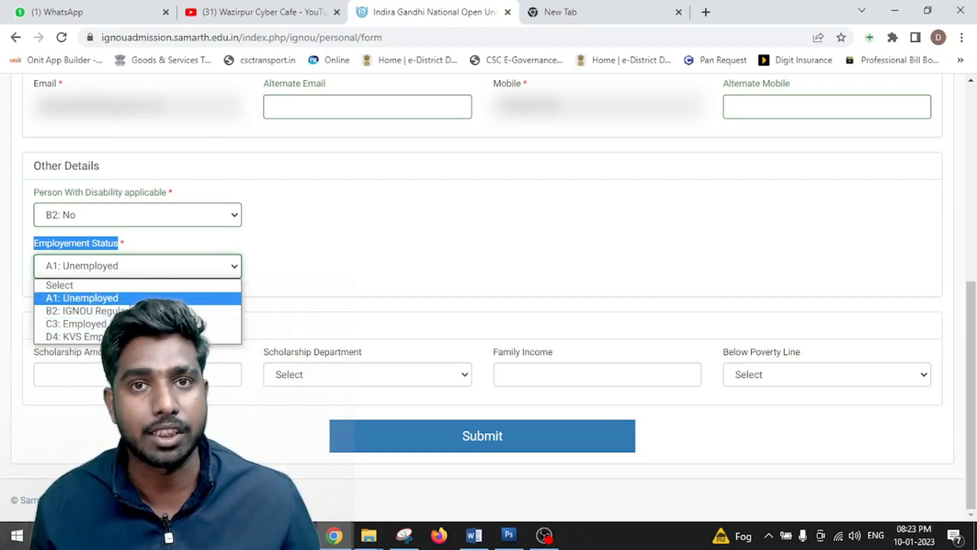
{"action": "left_click", "coordinate": [152, 298]}
{"action": "left_click", "coordinate": [342, 243]}
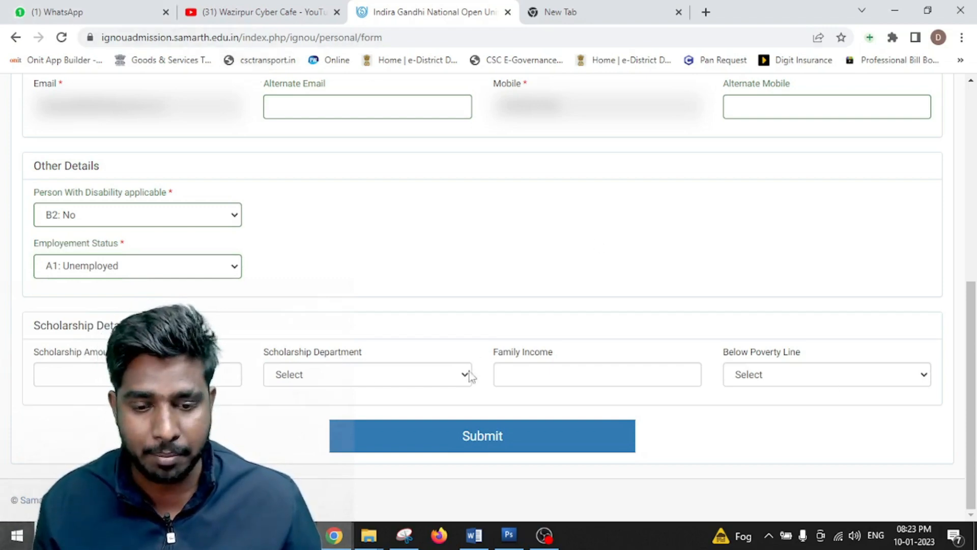
{"action": "left_click", "coordinate": [558, 445]}
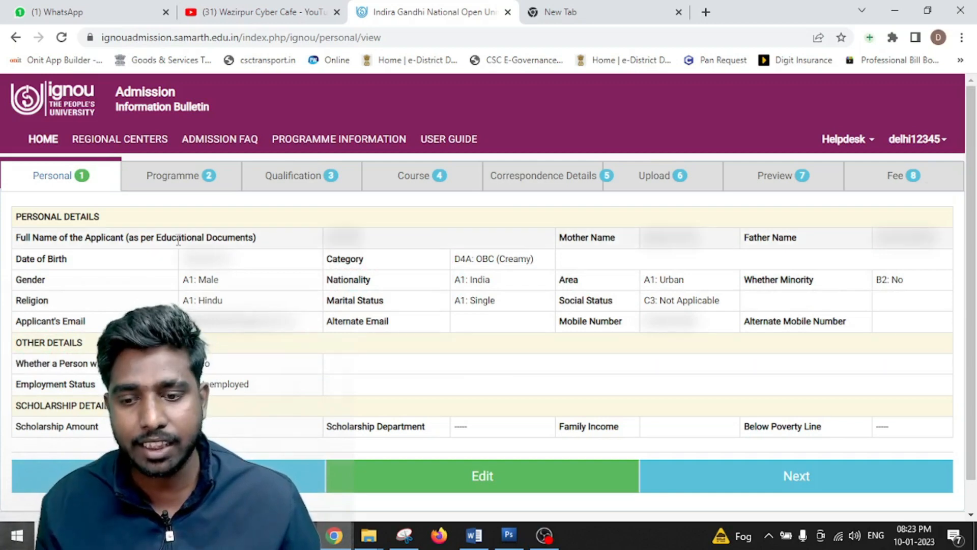
- Review the saved Personal Details: OBC (Creamy), Male, Urban, Hindu, Single, no disability, Unemployed
{"action": "left_click_drag", "start_coordinate": [179, 239], "coordinate": [580, 382]}
{"action": "left_click", "coordinate": [581, 381]}
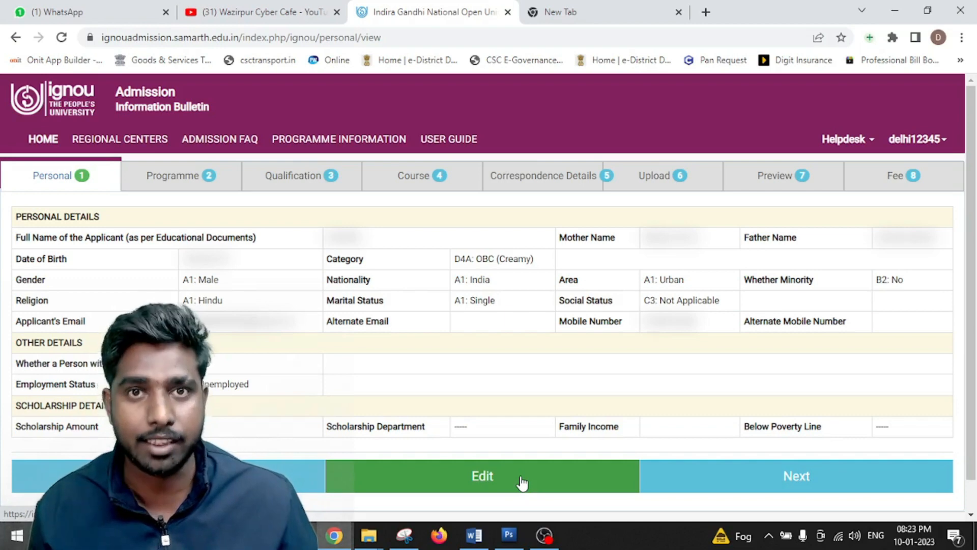
- Continue to the Programme Details step and look over its form
{"action": "left_click", "coordinate": [780, 481]}
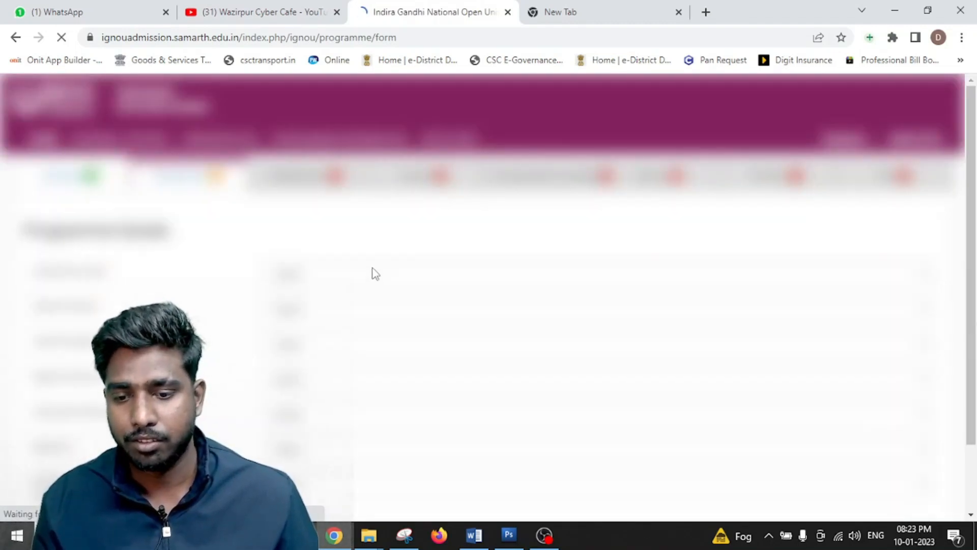
{"action": "scroll", "coordinate": [188, 282], "scroll_direction": "down", "scroll_amount": 1}
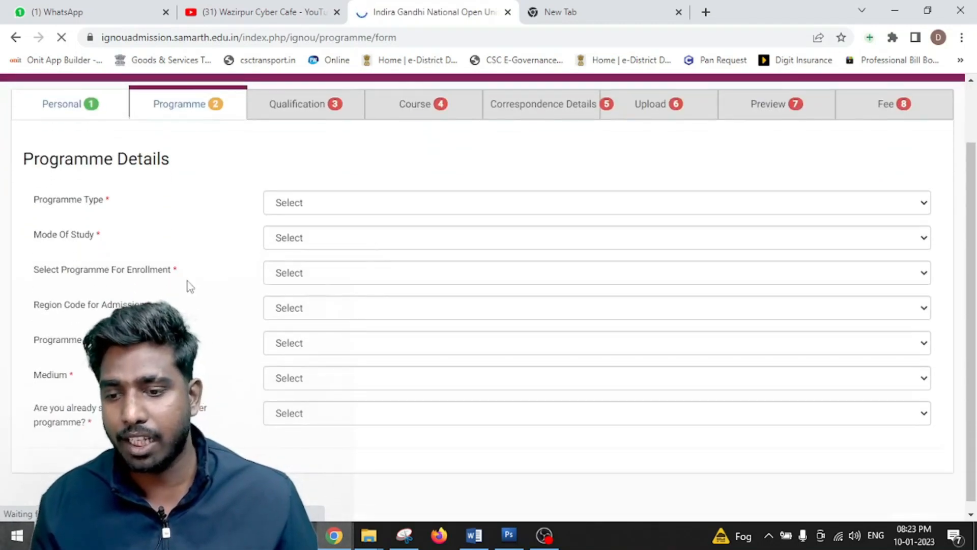
{"action": "scroll", "coordinate": [187, 281], "scroll_direction": "up", "scroll_amount": 1}
{"action": "left_click_drag", "start_coordinate": [22, 227], "coordinate": [229, 231]}
{"action": "left_click", "coordinate": [358, 207]}
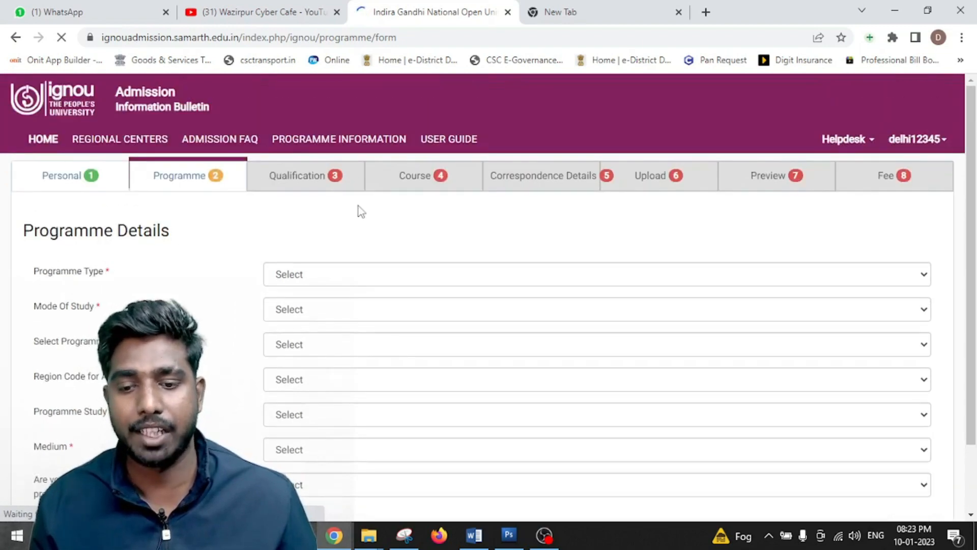
{"action": "scroll", "coordinate": [358, 206], "scroll_direction": "down", "scroll_amount": 1}
- Set Programme Type to BACHELOR and Mode Of Study to ODL
{"action": "left_click", "coordinate": [335, 211]}
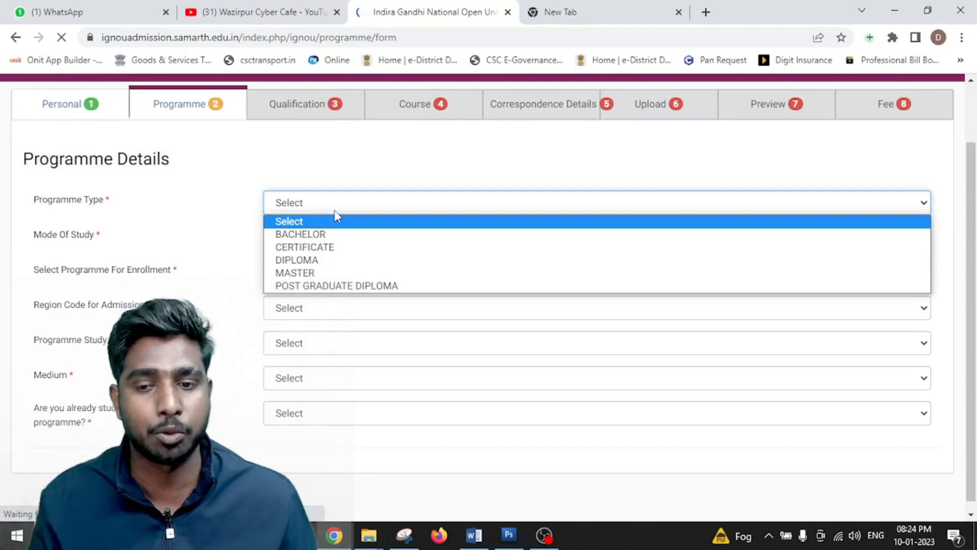
{"action": "left_click", "coordinate": [273, 234]}
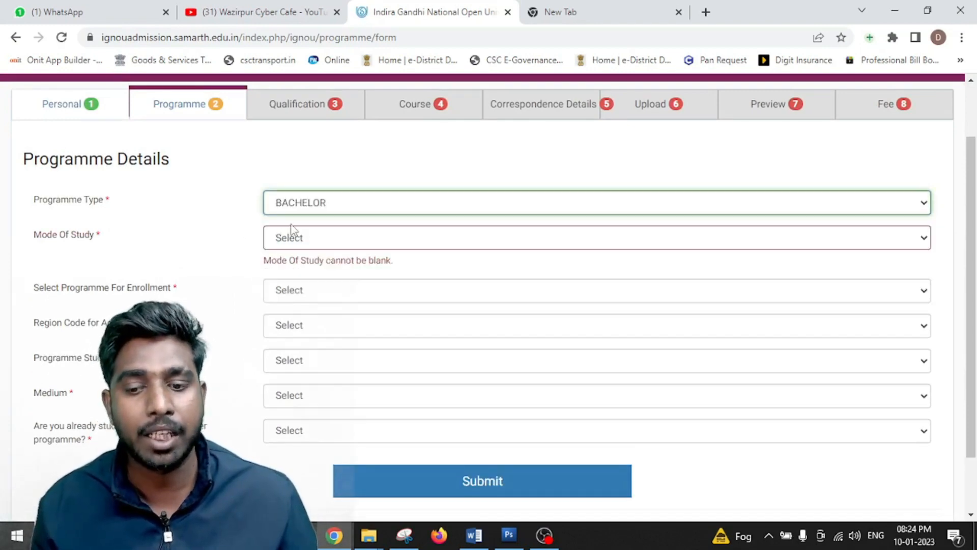
{"action": "left_click", "coordinate": [332, 238]}
{"action": "left_click", "coordinate": [280, 268]}
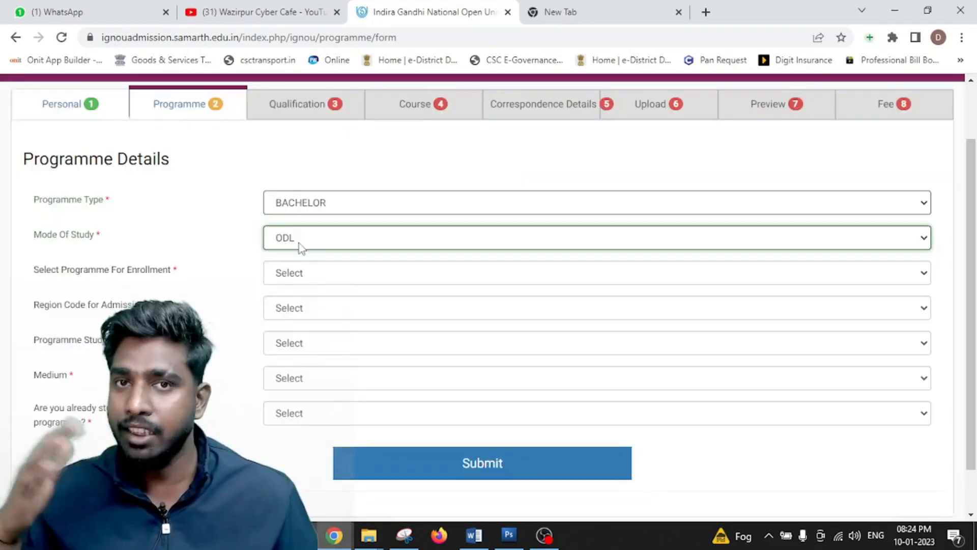
{"action": "left_click_drag", "start_coordinate": [32, 269], "coordinate": [141, 278]}
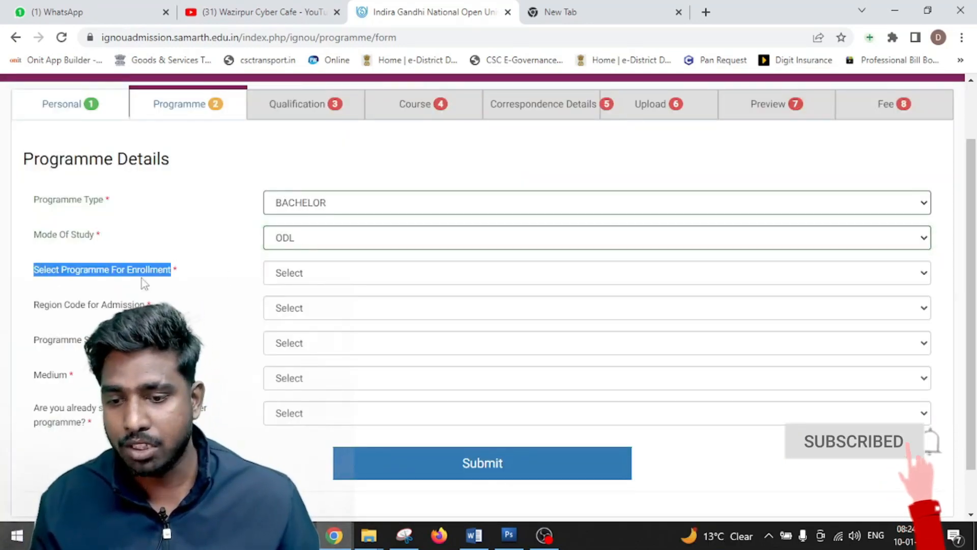
{"action": "left_click", "coordinate": [318, 279]}
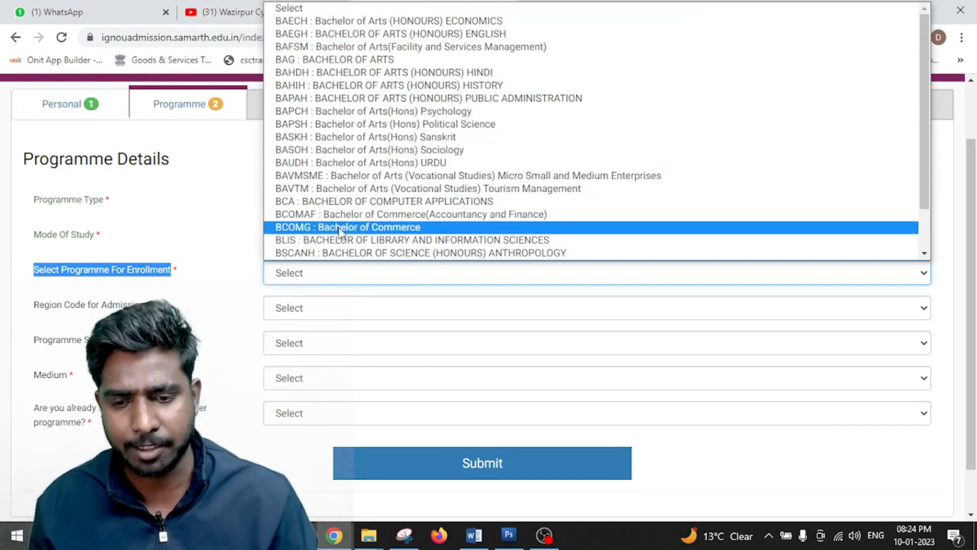
- Select BCOMG : Bachelor of Commerce as the programme for enrollment
{"action": "key", "text": "Up"}
{"action": "key", "text": "Down"}
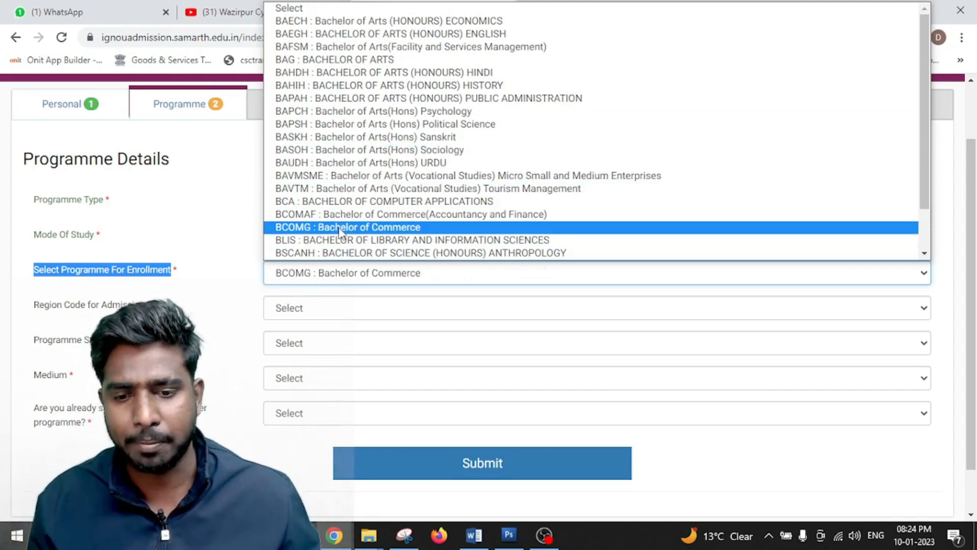
{"action": "left_click", "coordinate": [340, 231]}
{"action": "scroll", "coordinate": [291, 321], "scroll_direction": "down", "scroll_amount": 1}
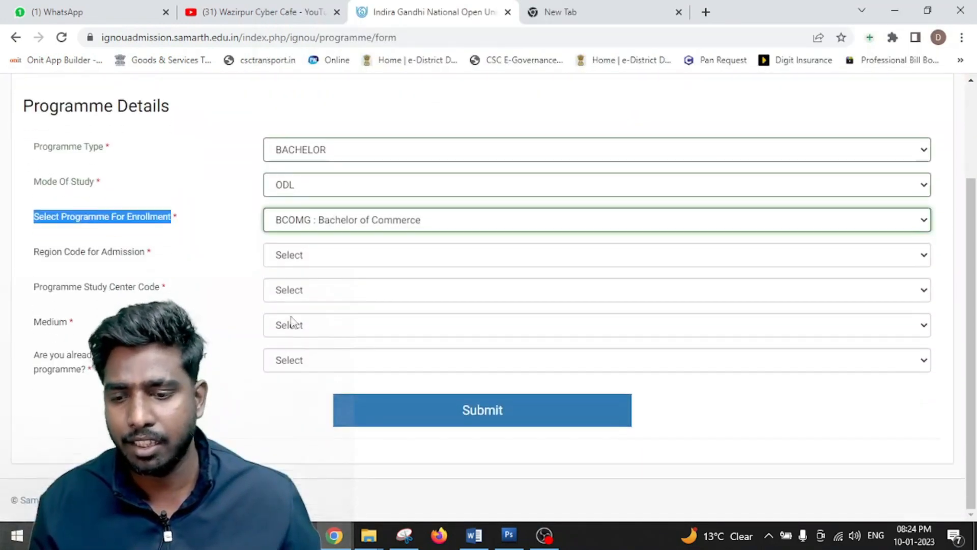
{"action": "left_click", "coordinate": [349, 231]}
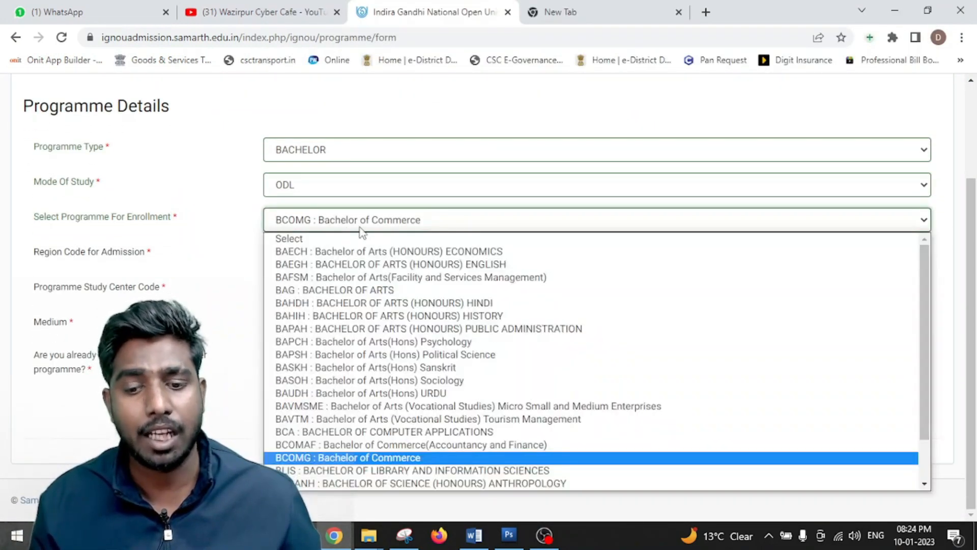
{"action": "left_click", "coordinate": [208, 314]}
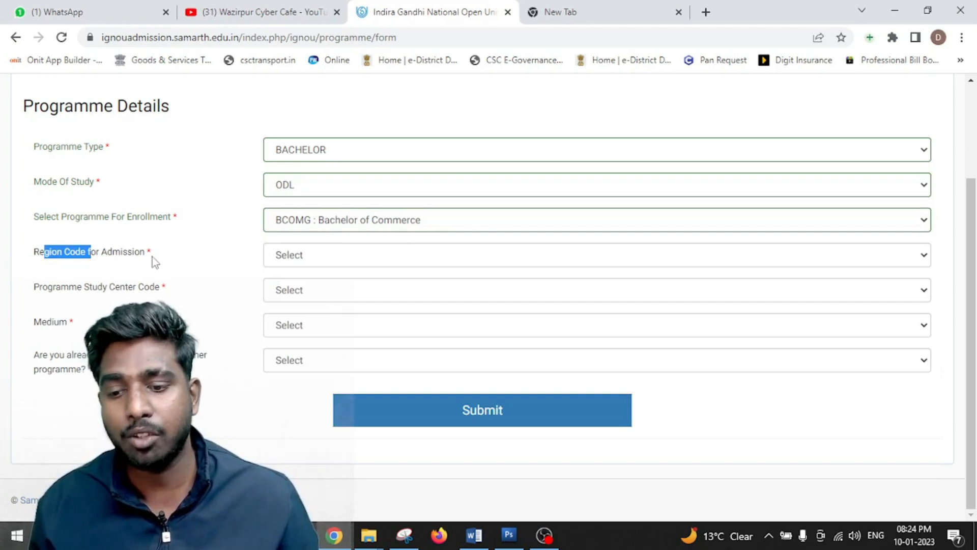
- Set Region Code to 29 : DELHI 2 (RAJGHAT)
{"action": "left_click", "coordinate": [309, 256]}
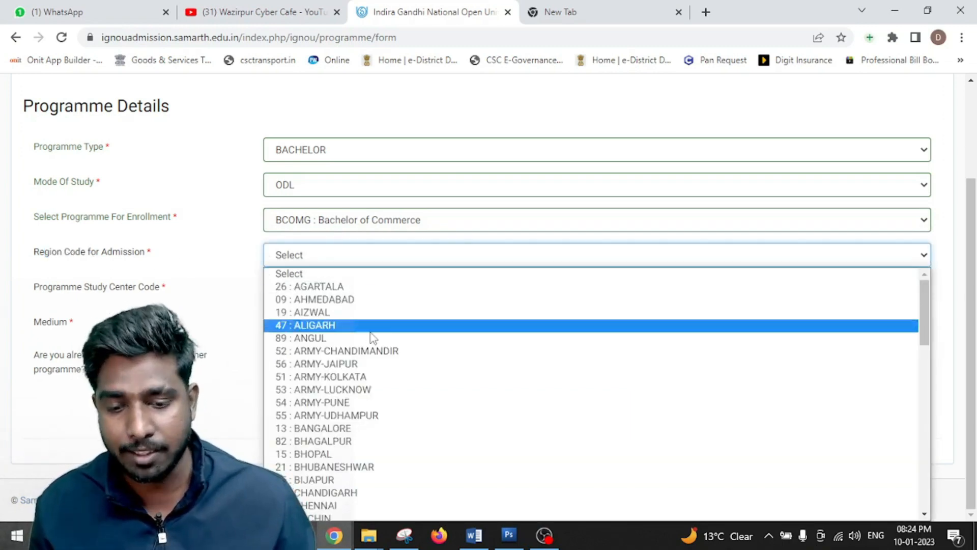
{"action": "scroll", "coordinate": [383, 439], "scroll_direction": "down", "scroll_amount": 3}
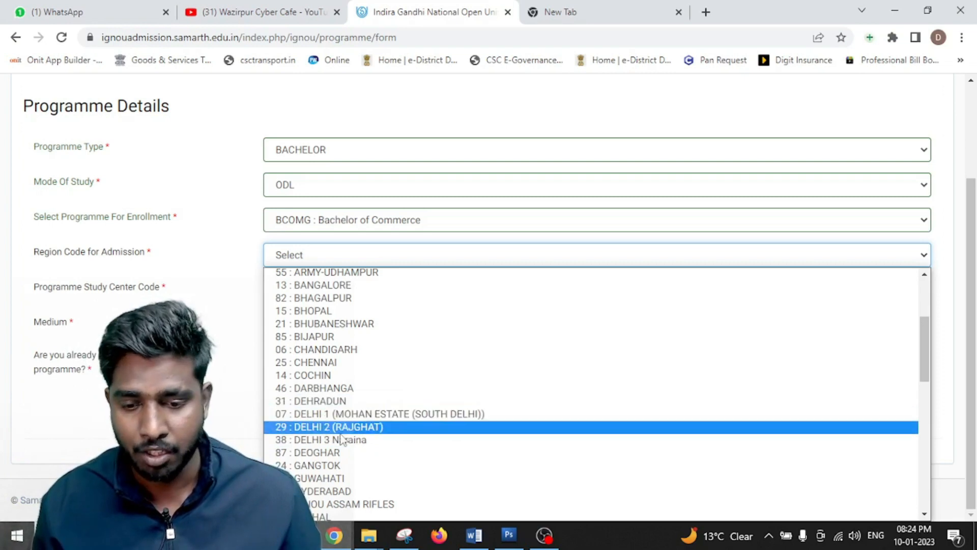
{"action": "left_click", "coordinate": [379, 427]}
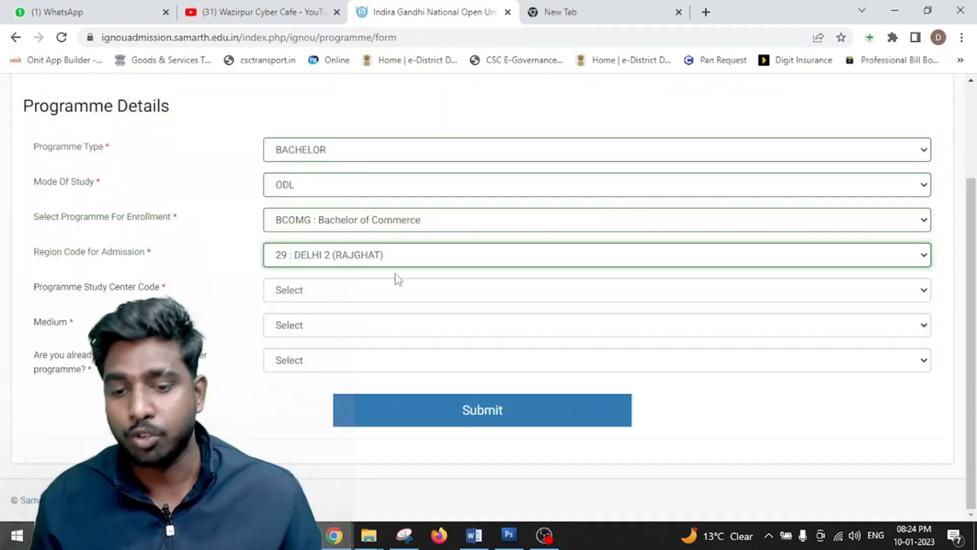
- Choose study centre 0769 : SHYAM LAL COLLEGE with ENGLISH as medium of instruction
{"action": "left_click", "coordinate": [435, 262]}
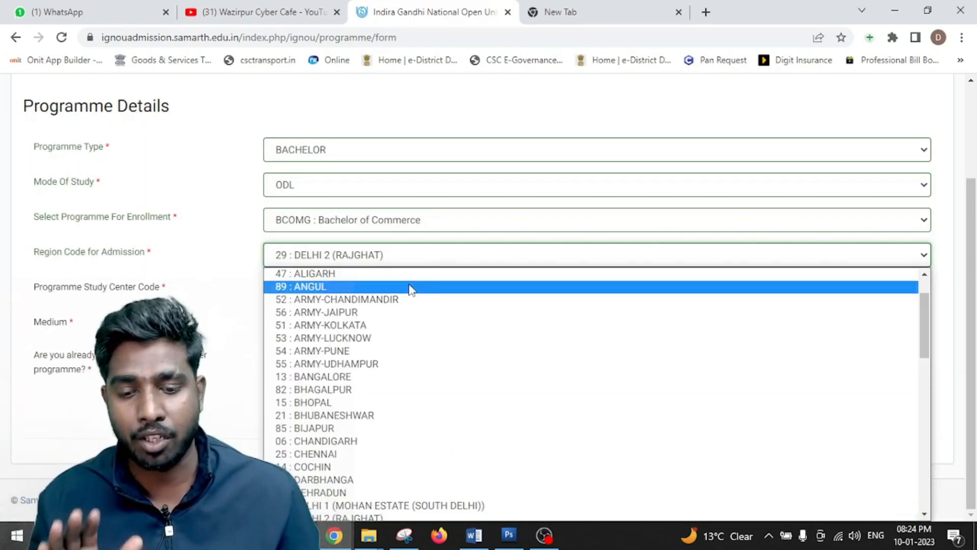
{"action": "left_click", "coordinate": [196, 262]}
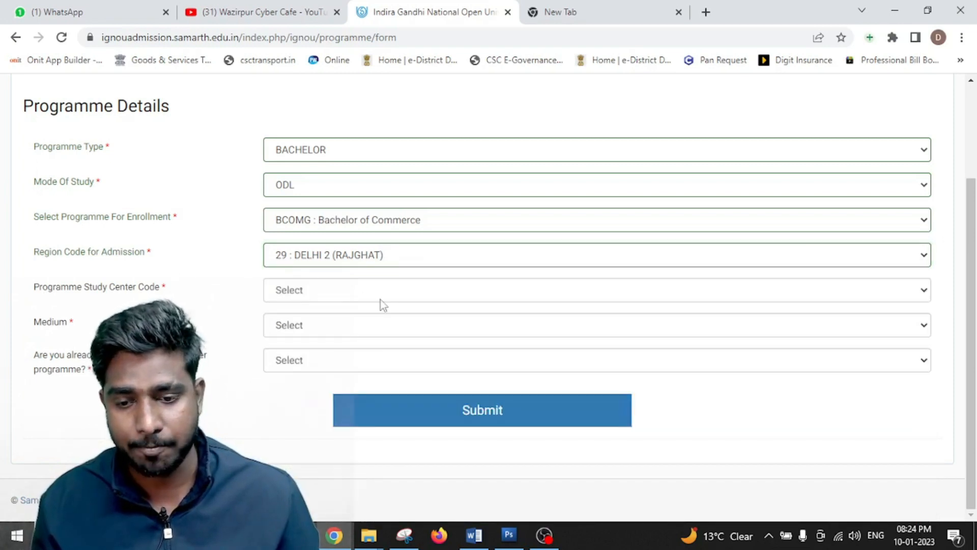
{"action": "left_click", "coordinate": [310, 289]}
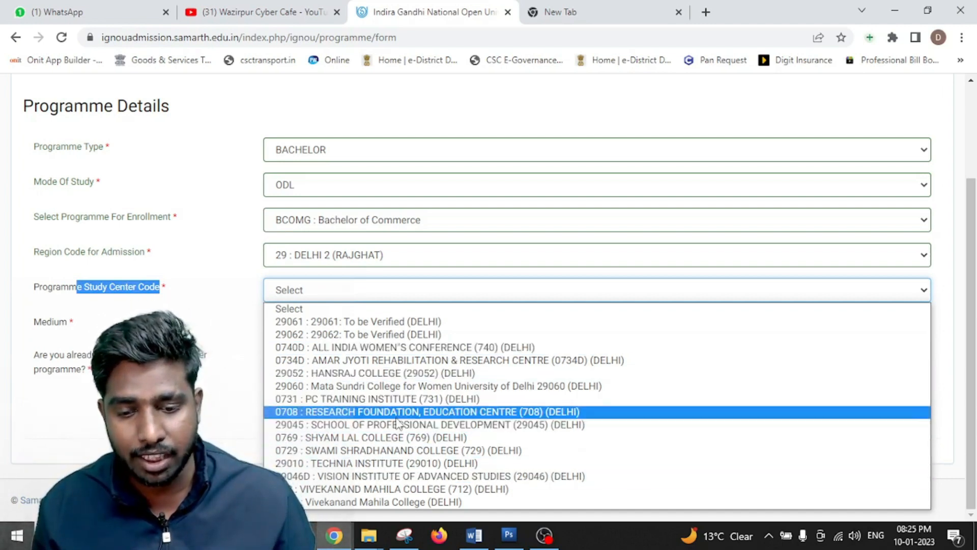
{"action": "left_click", "coordinate": [405, 438]}
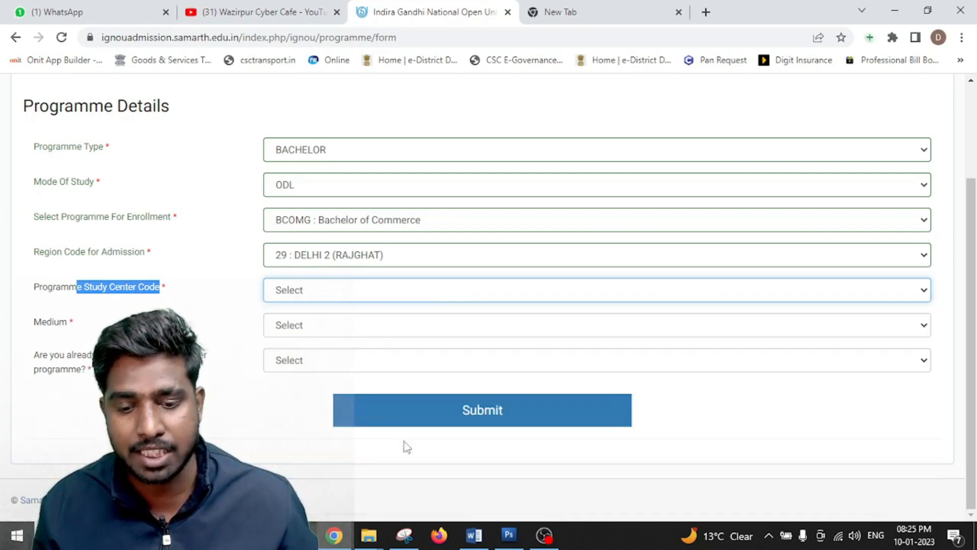
{"action": "left_click", "coordinate": [406, 332]}
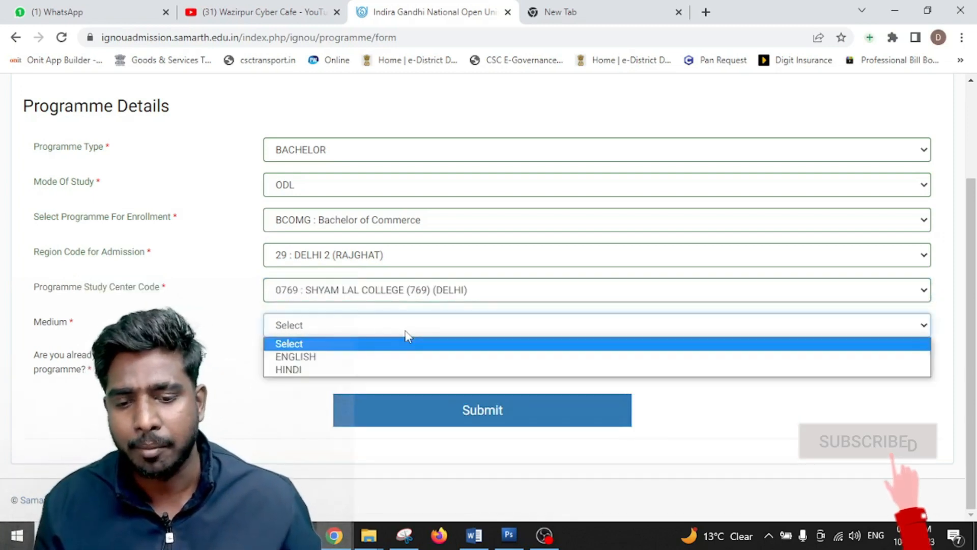
{"action": "left_click", "coordinate": [375, 358]}
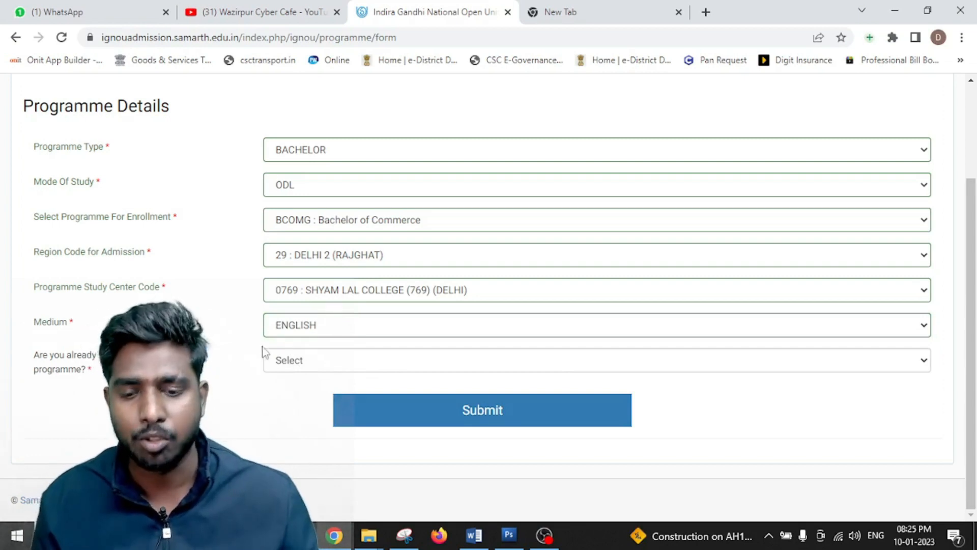
- Answer No to already being an IGNOU student and submit the programme details
{"action": "left_click", "coordinate": [306, 364]}
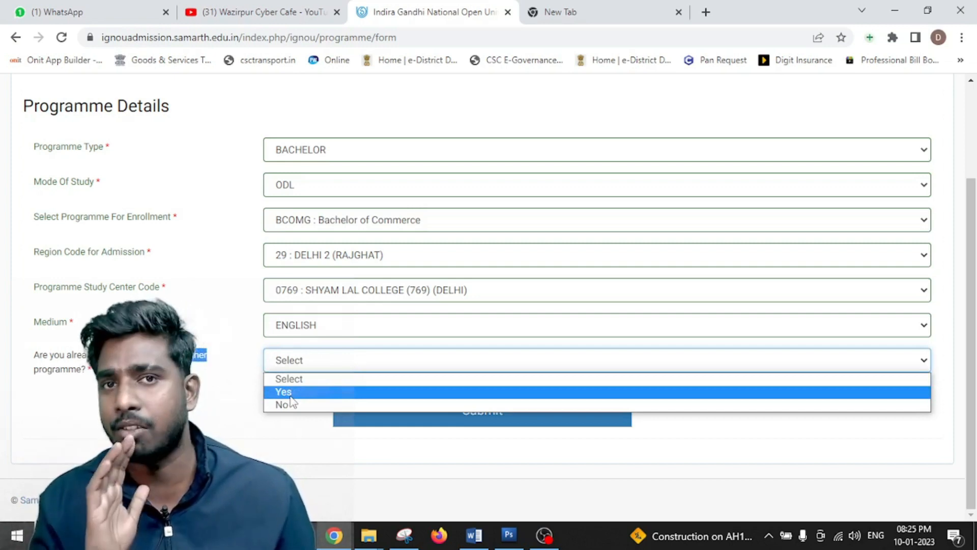
{"action": "left_click", "coordinate": [285, 405]}
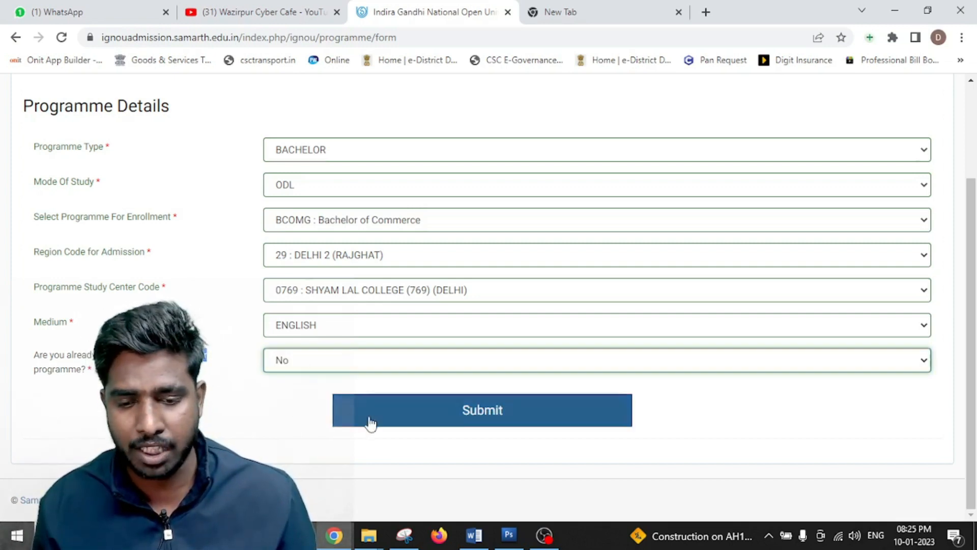
{"action": "left_click", "coordinate": [540, 417]}
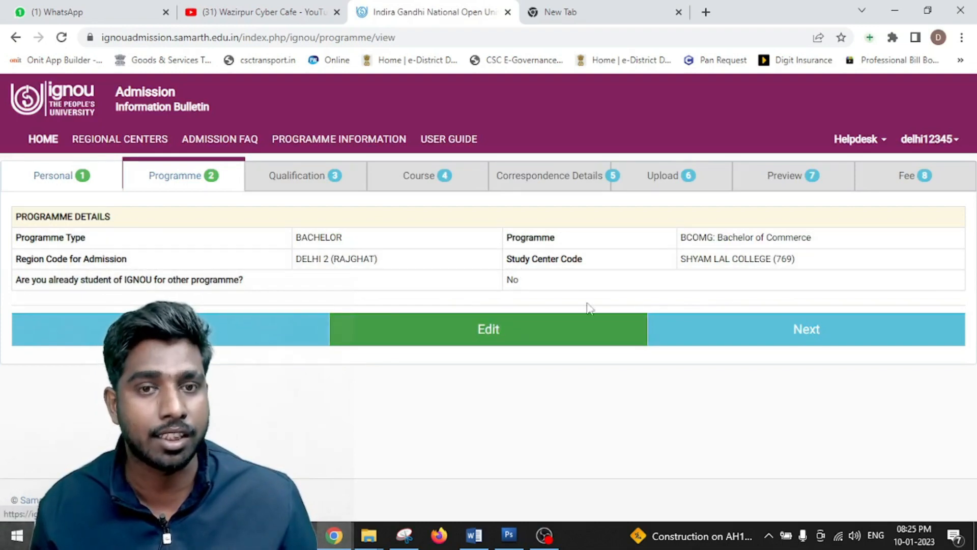
- On the Qualification step, choose 10+2 OR EQUIVALENT with COMMERCE as the only main subject
{"action": "left_click", "coordinate": [791, 334]}
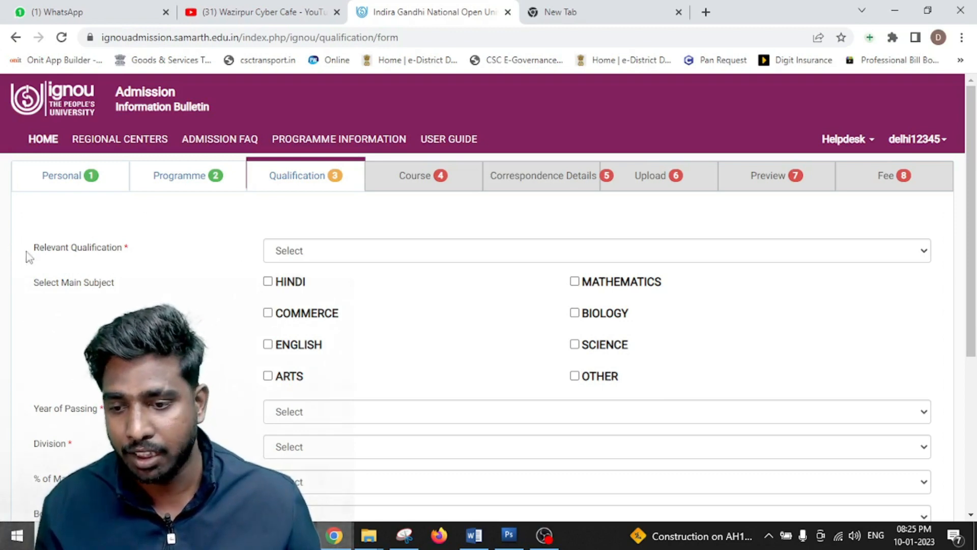
{"action": "left_click", "coordinate": [322, 251]}
{"action": "left_click", "coordinate": [343, 282]}
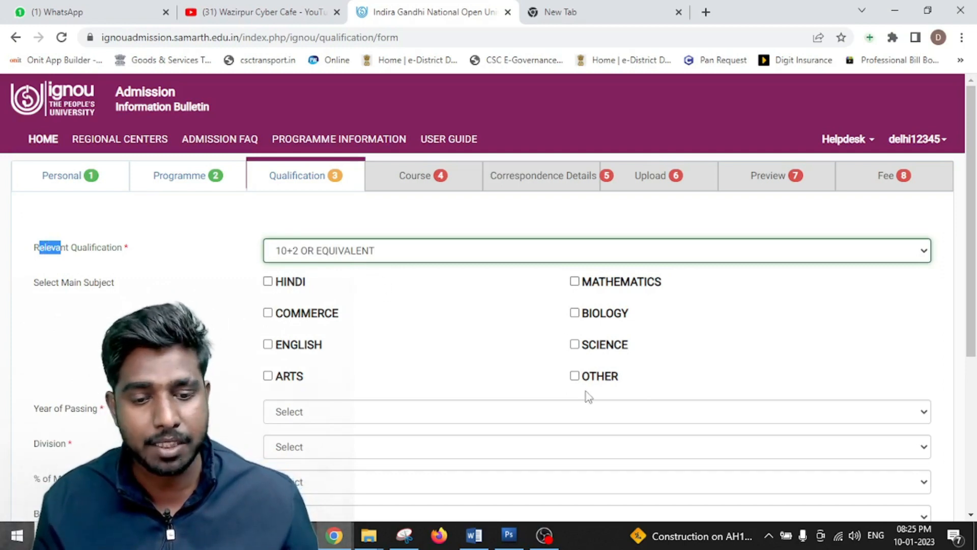
{"action": "left_click", "coordinate": [267, 377]}
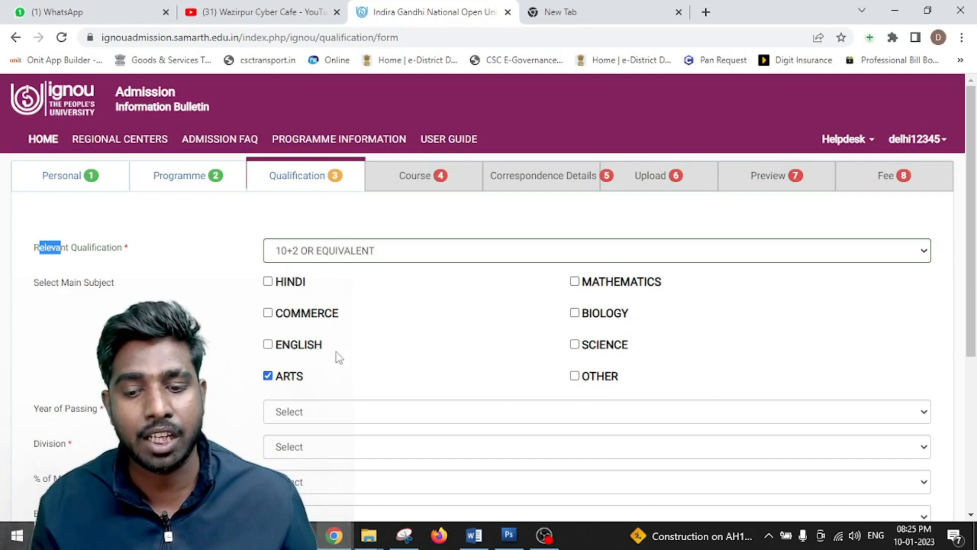
{"action": "left_click", "coordinate": [268, 317]}
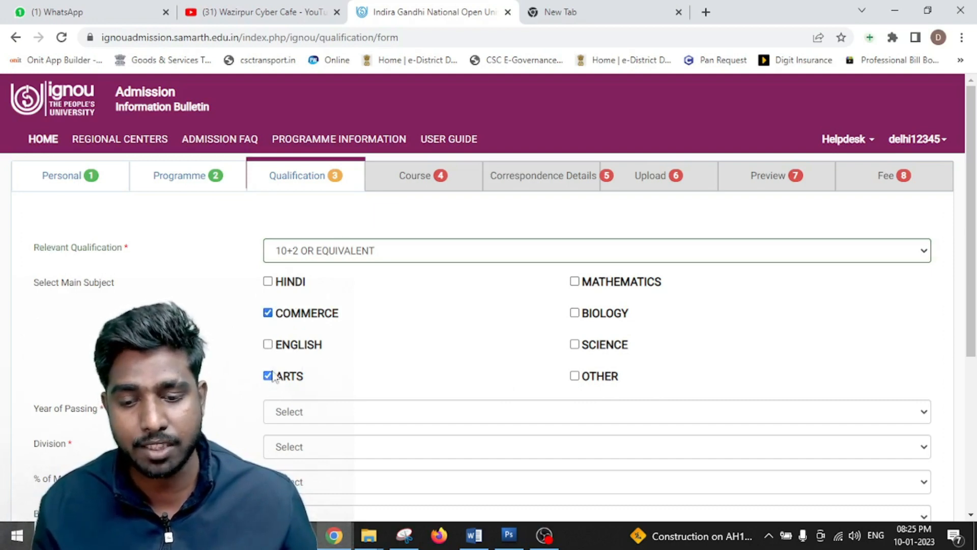
{"action": "left_click", "coordinate": [574, 345]}
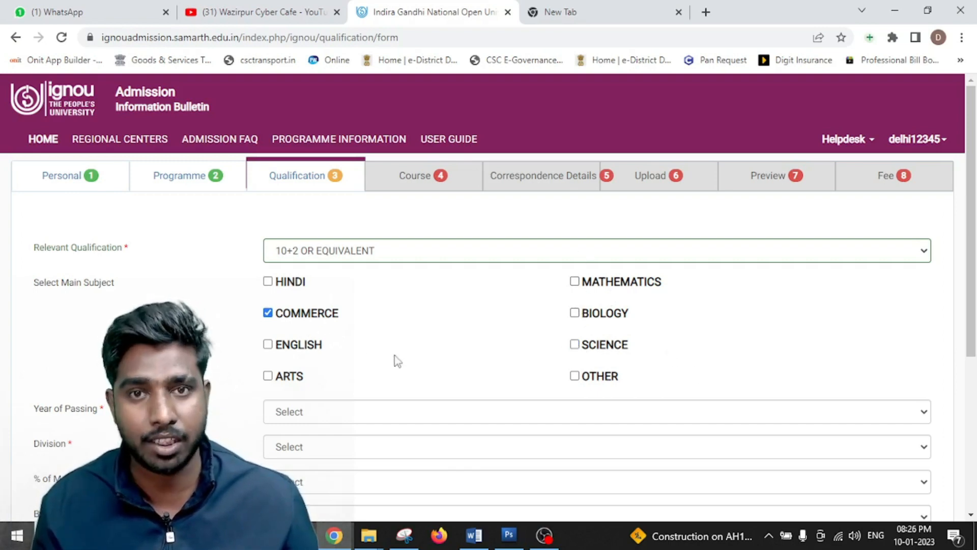
- Set Year of Passing to 2016
{"action": "scroll", "coordinate": [395, 360], "scroll_direction": "down", "scroll_amount": 1}
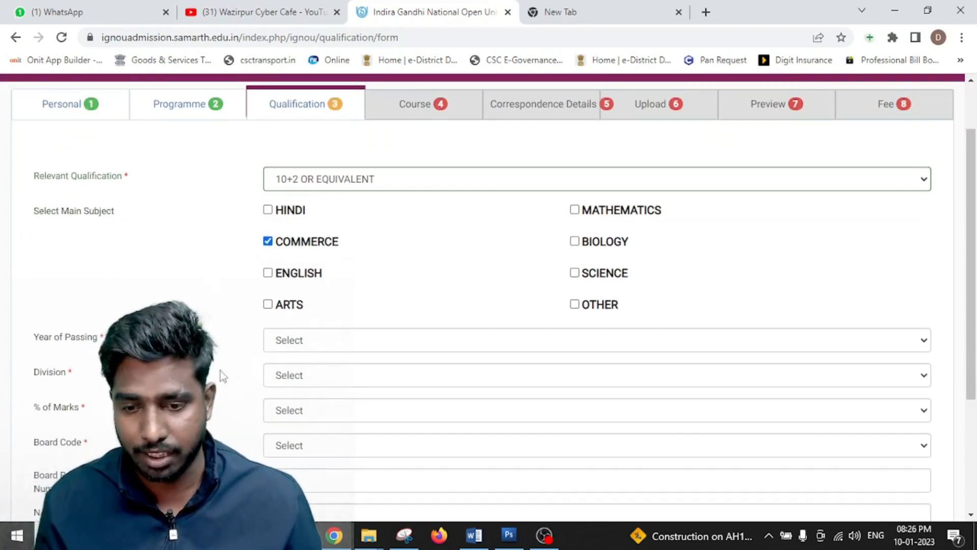
{"action": "scroll", "coordinate": [221, 371], "scroll_direction": "down", "scroll_amount": 1}
{"action": "left_click", "coordinate": [314, 273]}
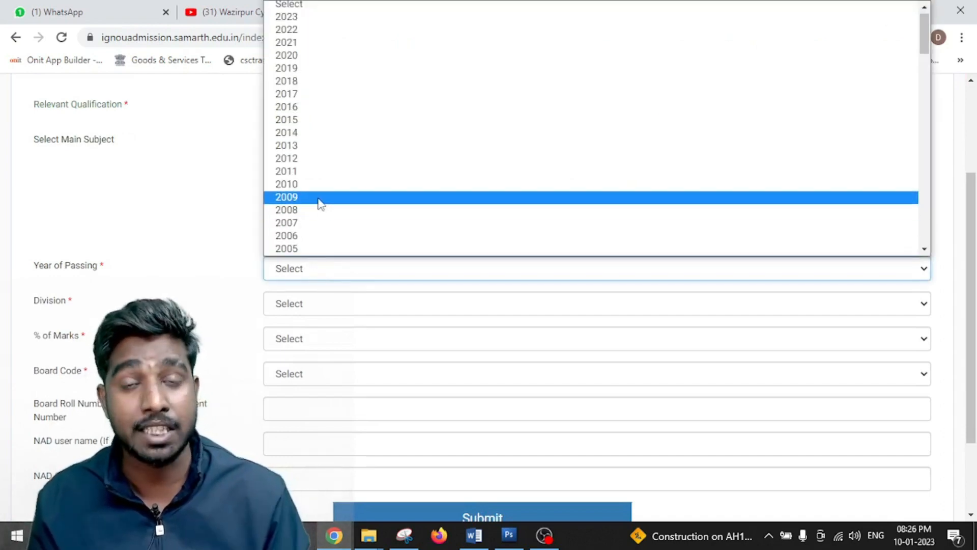
{"action": "key", "text": "Down"}
{"action": "key", "text": "Up"}
{"action": "key", "text": "Up"}
{"action": "key", "text": "Up"}
{"action": "key", "text": "Up"}
{"action": "key", "text": "Up"}
{"action": "key", "text": "Up"}
{"action": "key", "text": "Up"}
{"action": "key", "text": "Up"}
{"action": "key", "text": "Return"}
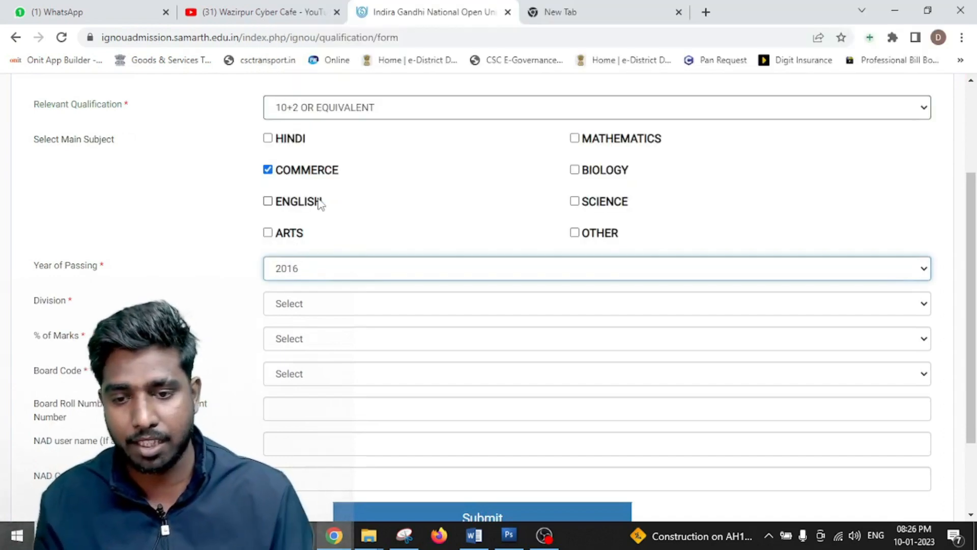
{"action": "scroll", "coordinate": [323, 209], "scroll_direction": "down", "scroll_amount": 2}
{"action": "left_click_drag", "start_coordinate": [66, 194], "coordinate": [49, 193]}
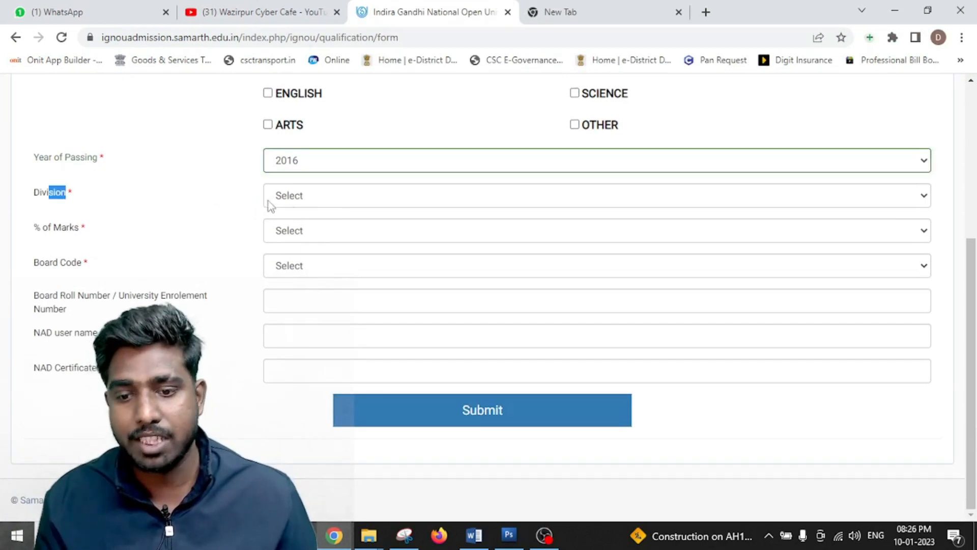
- Set Division to First and Board Code to 701 CBSE
{"action": "left_click", "coordinate": [312, 202]}
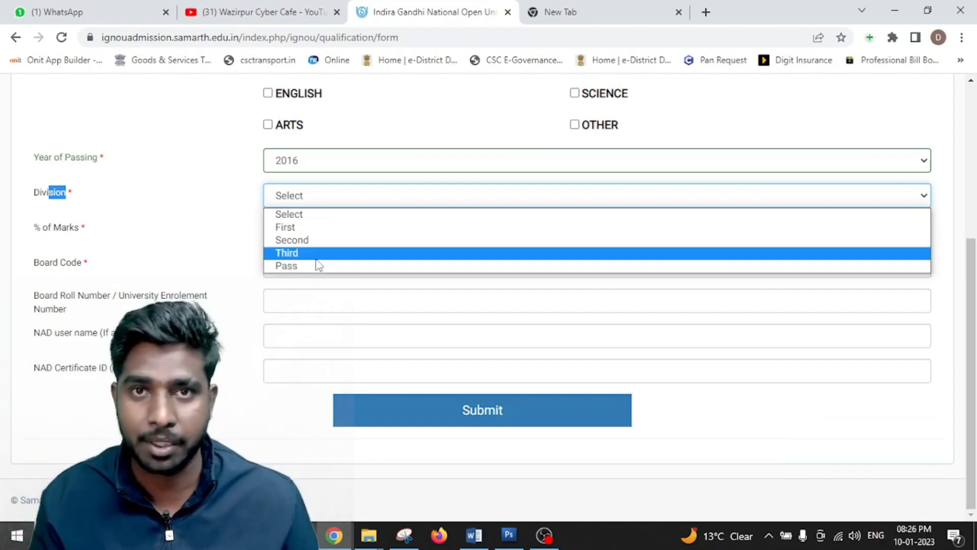
{"action": "left_click", "coordinate": [317, 258]}
{"action": "left_click", "coordinate": [306, 197]}
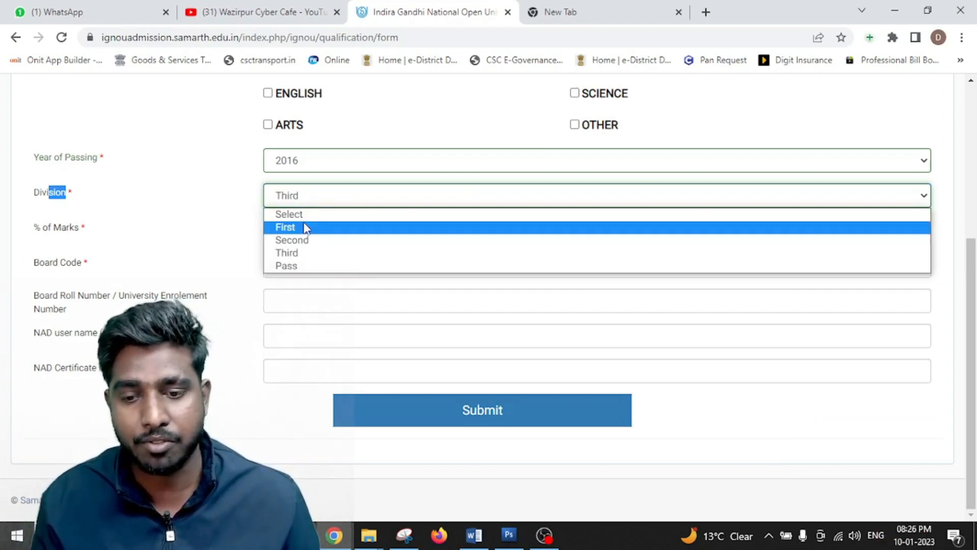
{"action": "left_click", "coordinate": [305, 227]}
{"action": "left_click", "coordinate": [163, 275]}
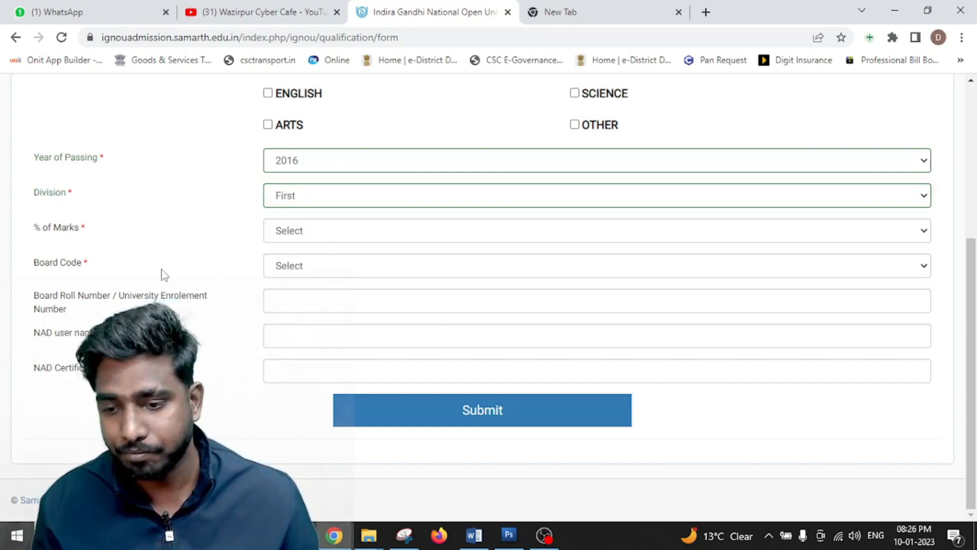
{"action": "left_click", "coordinate": [322, 276]}
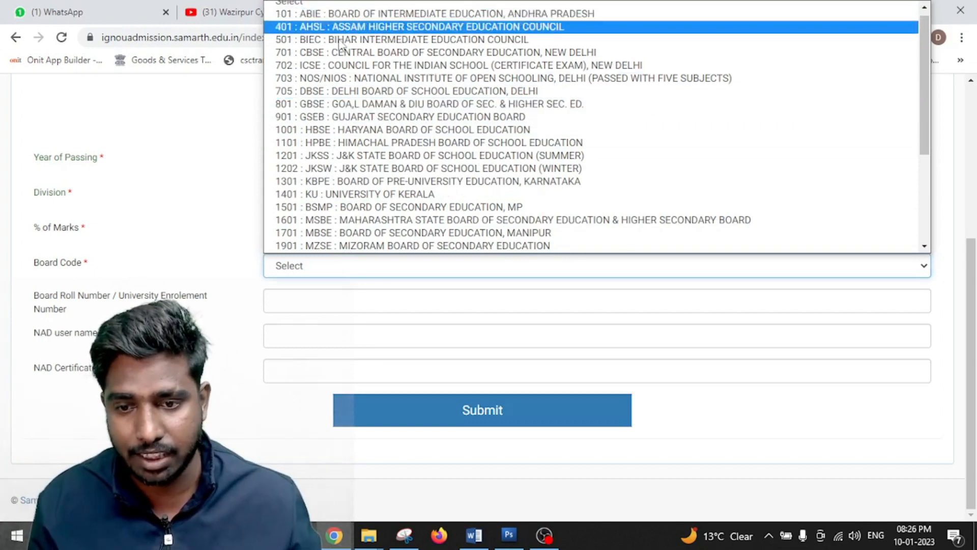
{"action": "left_click", "coordinate": [372, 52]}
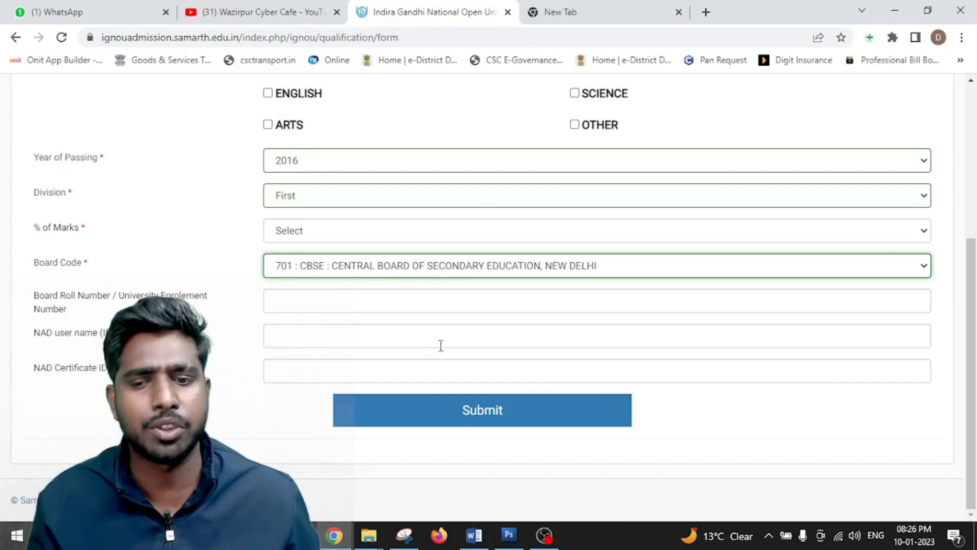
{"action": "left_click", "coordinate": [469, 418]}
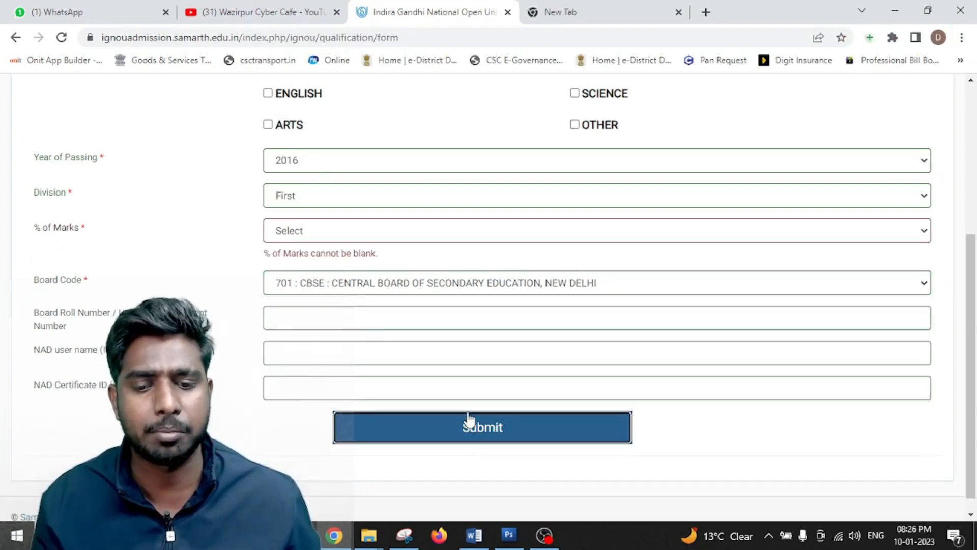
- Set % of Marks to 60 and submit the qualification details
{"action": "left_click", "coordinate": [296, 231]}
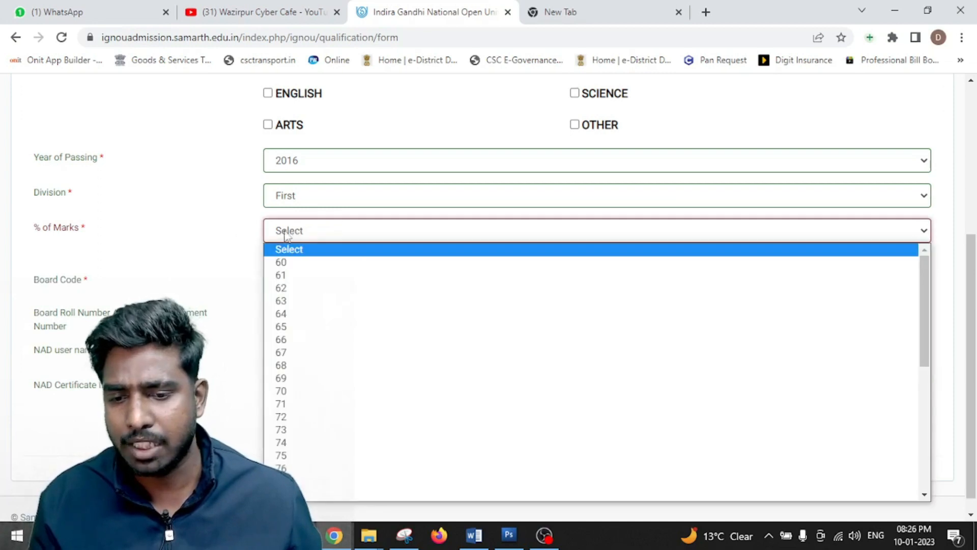
{"action": "left_click", "coordinate": [368, 264]}
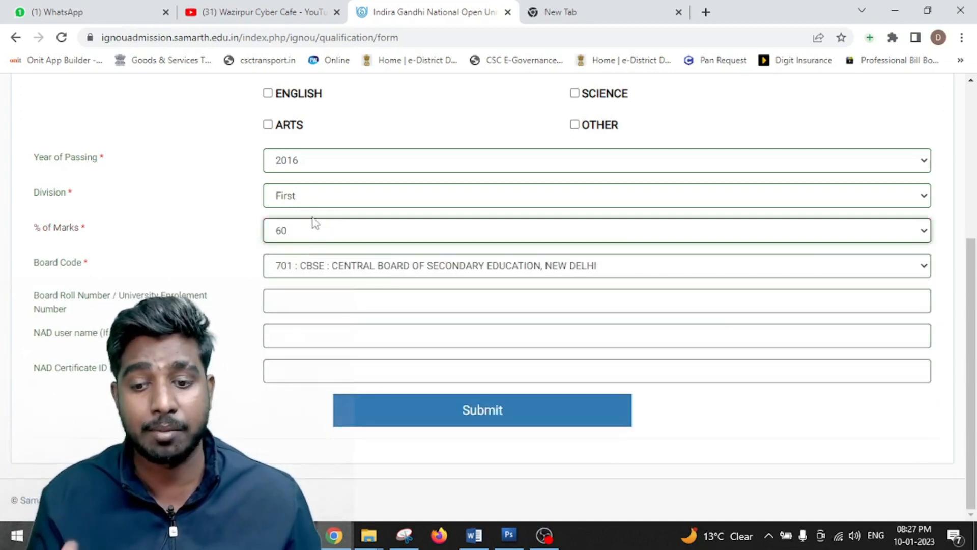
{"action": "left_click", "coordinate": [289, 239]}
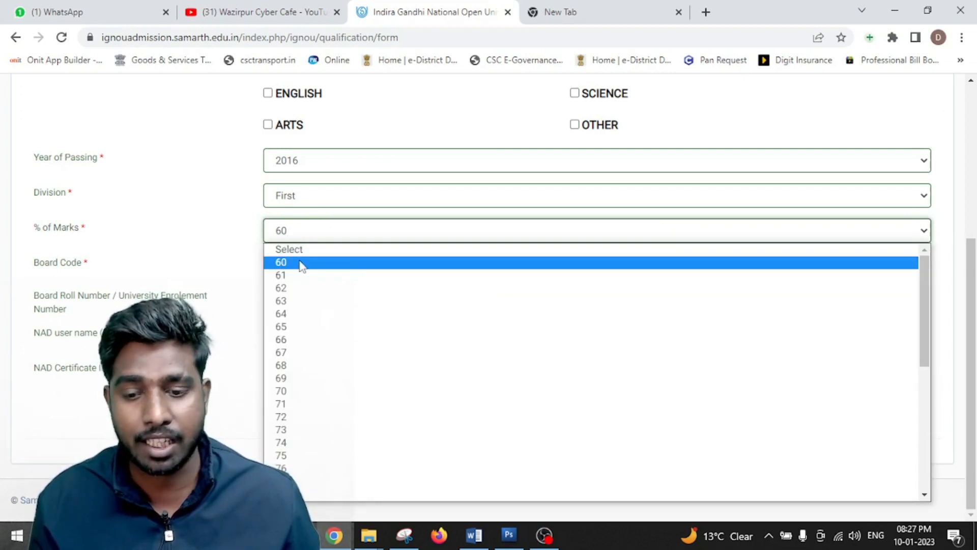
{"action": "scroll", "coordinate": [301, 329], "scroll_direction": "down", "scroll_amount": 5}
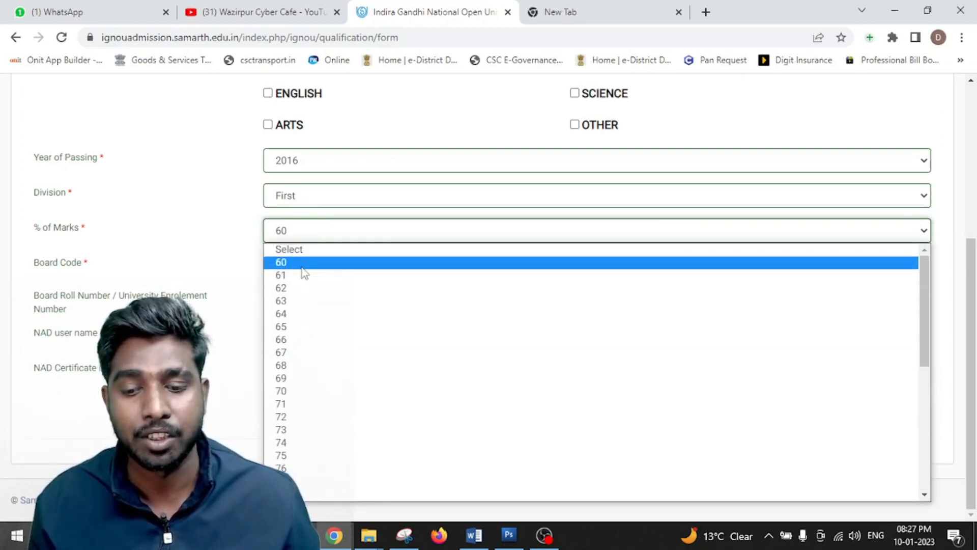
{"action": "left_click", "coordinate": [305, 262]}
{"action": "left_click", "coordinate": [413, 407]}
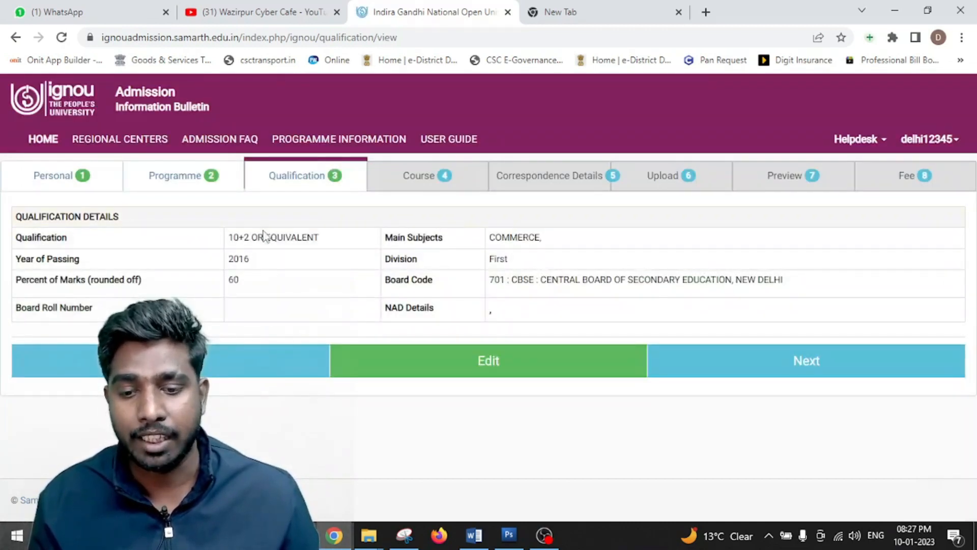
- Review the saved qualification rows, then continue to the BCOMG Course step
{"action": "left_click_drag", "start_coordinate": [210, 240], "coordinate": [751, 322]}
{"action": "left_click", "coordinate": [594, 315]}
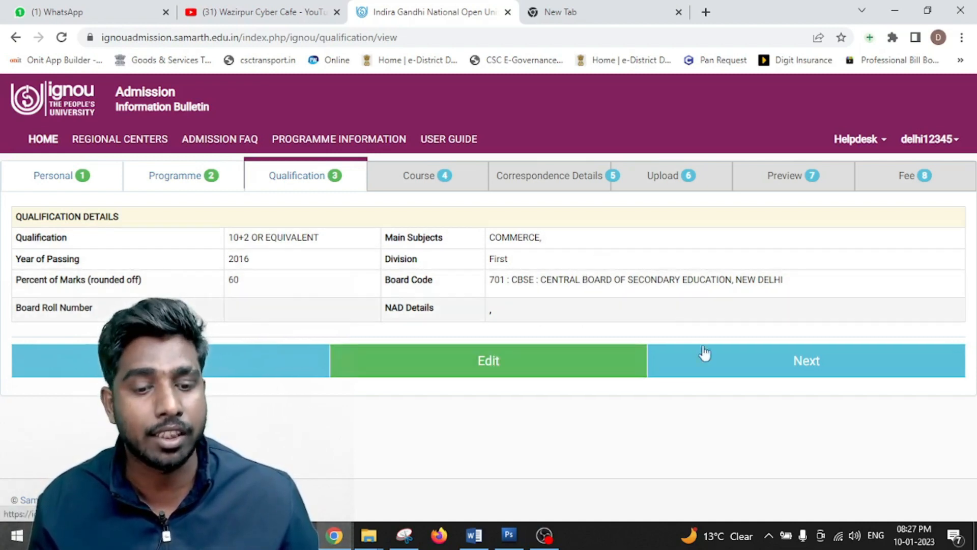
{"action": "left_click", "coordinate": [735, 371]}
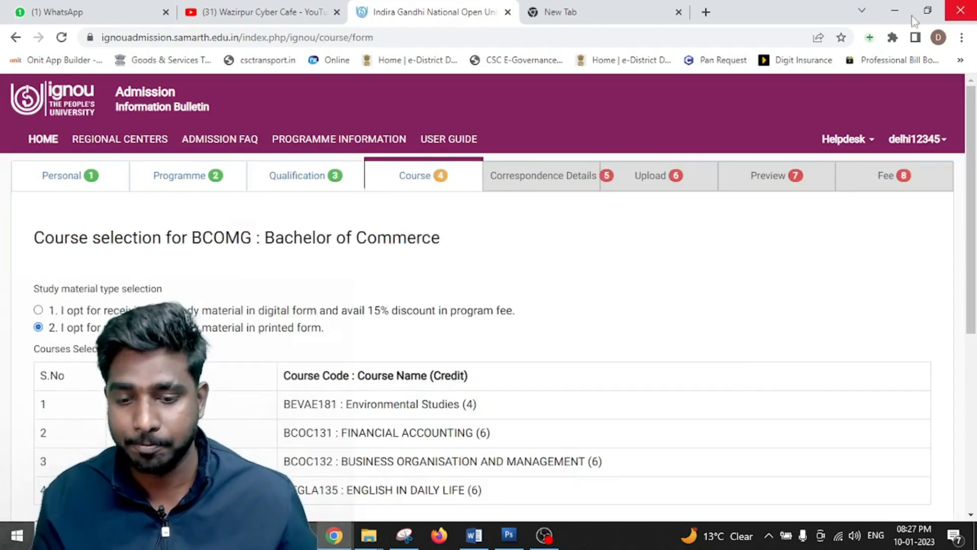
- Select BHDLA136 in row 7 and BEGAE182 in row 8, then submit the courses
{"action": "scroll", "coordinate": [359, 255], "scroll_direction": "down", "scroll_amount": 3}
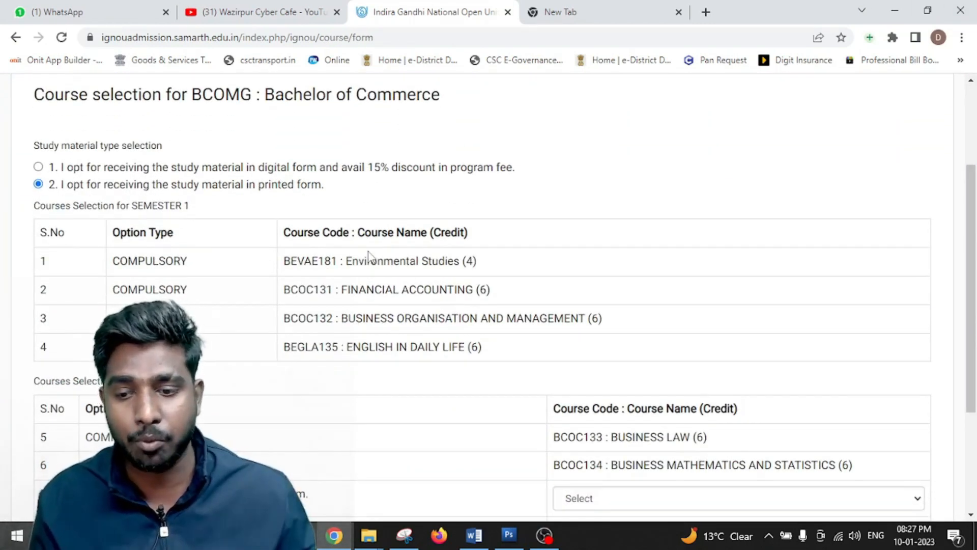
{"action": "left_click_drag", "start_coordinate": [5, 203], "coordinate": [535, 343]}
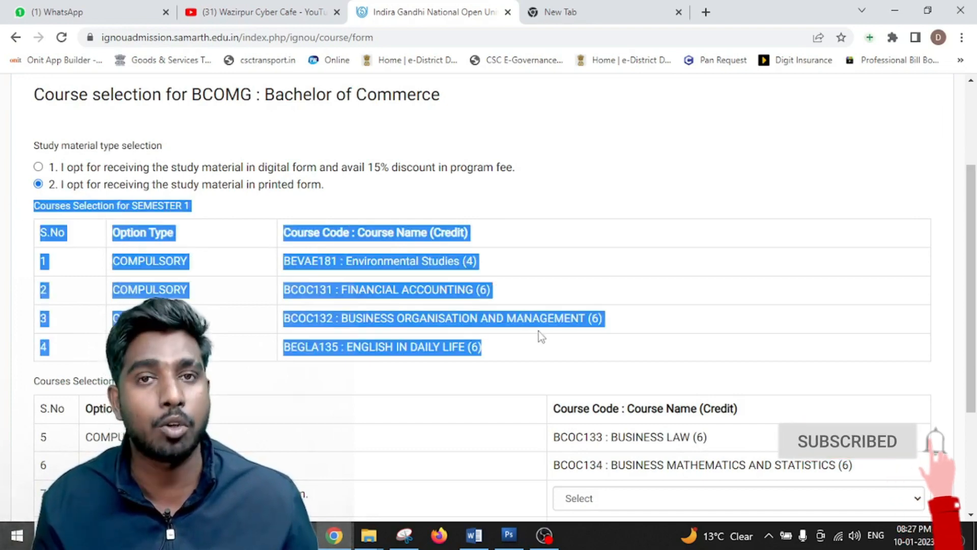
{"action": "scroll", "coordinate": [538, 338], "scroll_direction": "down", "scroll_amount": 3}
{"action": "scroll", "coordinate": [494, 344], "scroll_direction": "up", "scroll_amount": 2}
{"action": "scroll", "coordinate": [496, 340], "scroll_direction": "down", "scroll_amount": 3}
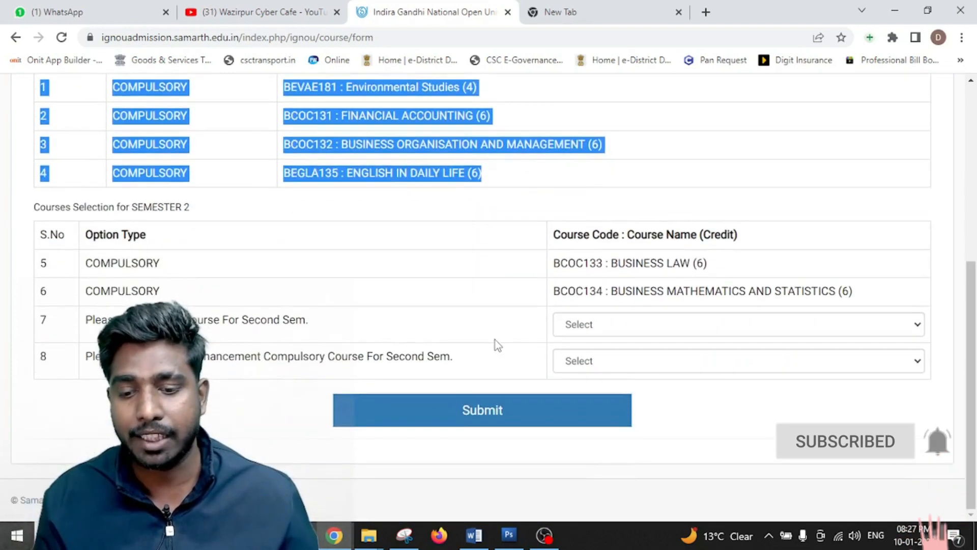
{"action": "left_click", "coordinate": [636, 331]}
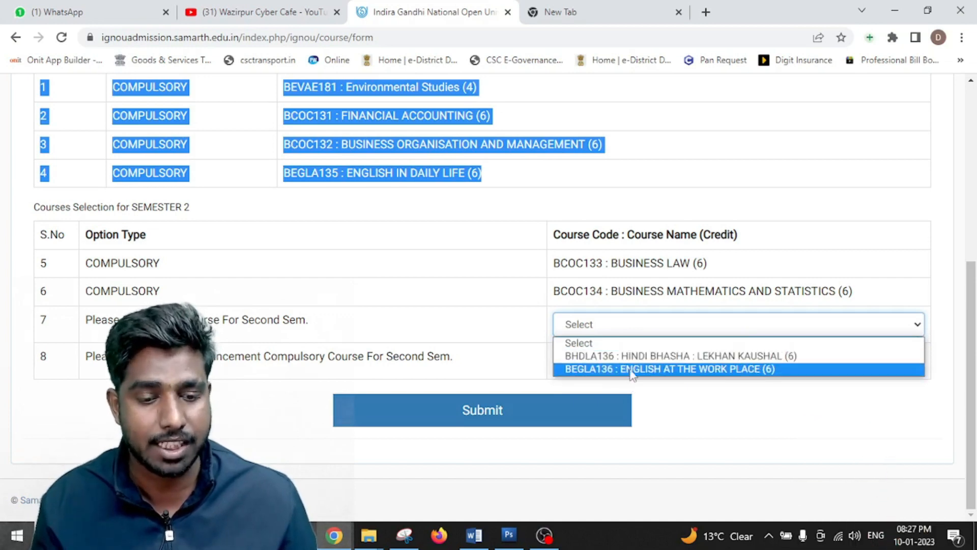
{"action": "left_click", "coordinate": [623, 359]}
{"action": "left_click", "coordinate": [633, 362]}
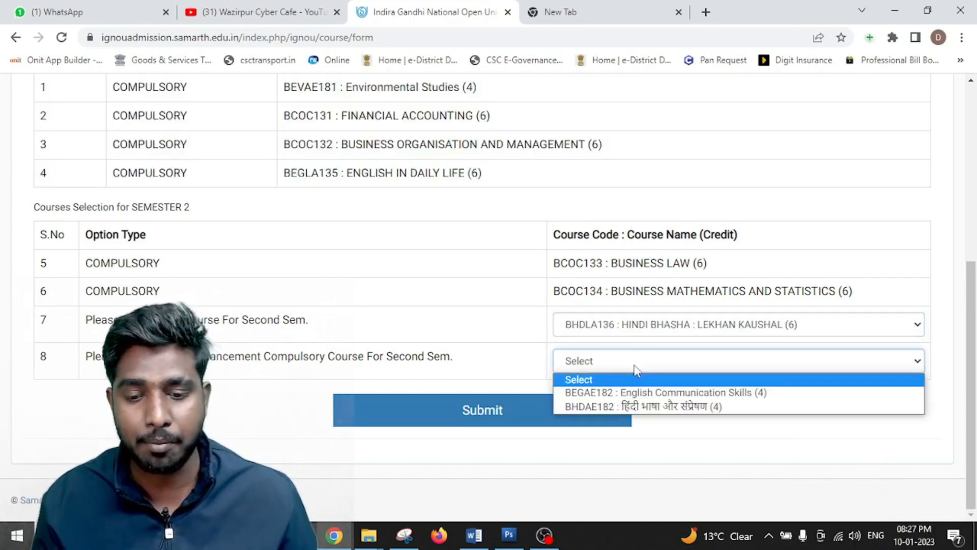
{"action": "left_click", "coordinate": [634, 398]}
{"action": "scroll", "coordinate": [407, 331], "scroll_direction": "up", "scroll_amount": 4}
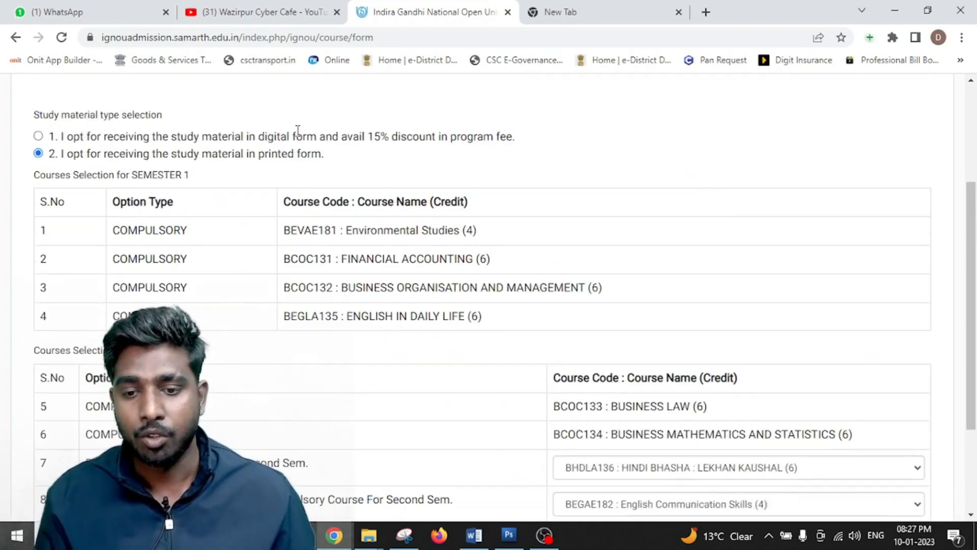
{"action": "scroll", "coordinate": [407, 330], "scroll_direction": "down", "scroll_amount": 4}
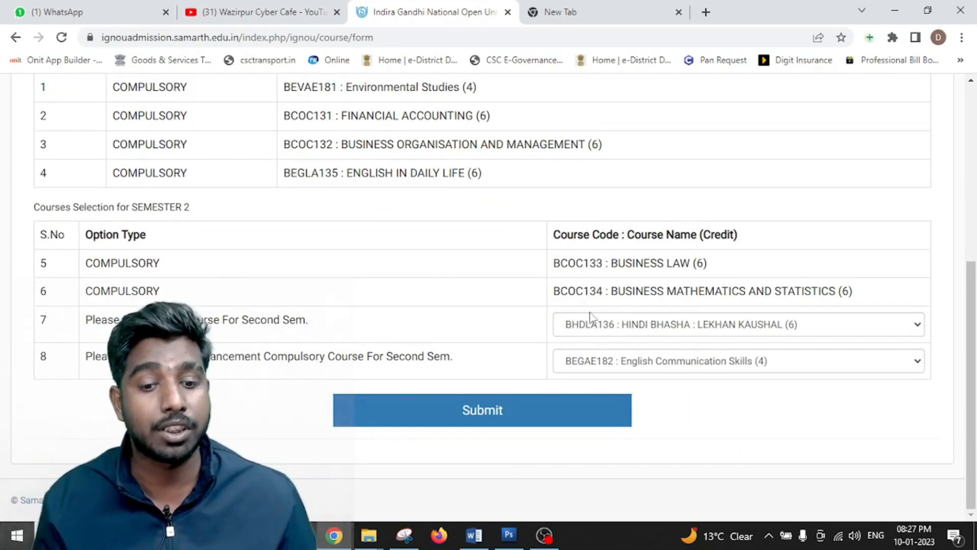
{"action": "left_click", "coordinate": [498, 415]}
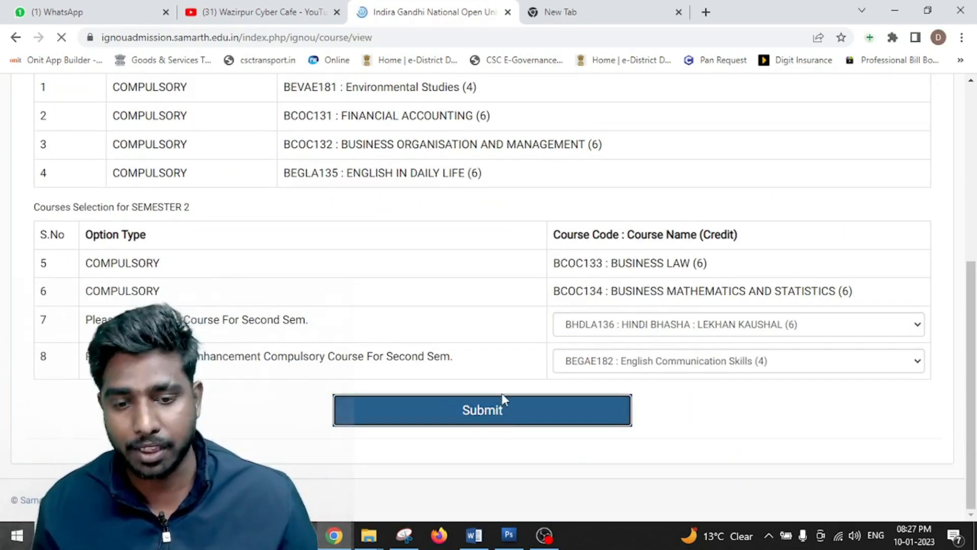
- Review the eight saved courses totalling 44 credits, then proceed to Correspondence Details
{"action": "scroll", "coordinate": [667, 238], "scroll_direction": "down", "scroll_amount": 2}
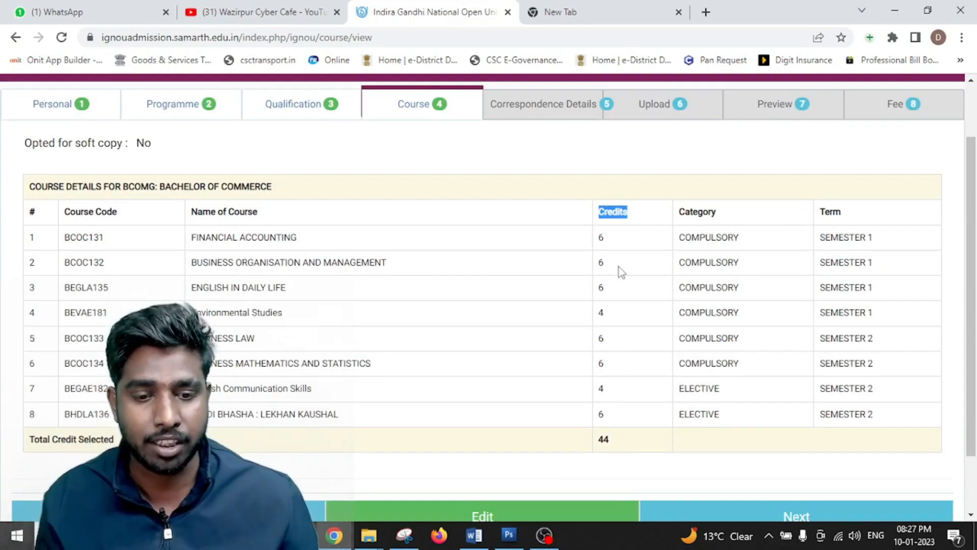
{"action": "left_click_drag", "start_coordinate": [601, 234], "coordinate": [628, 442]}
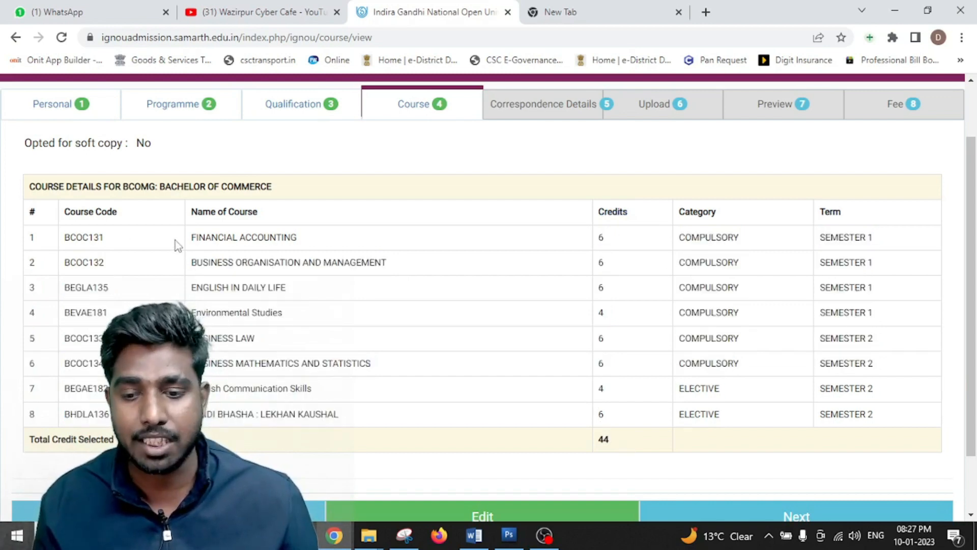
{"action": "left_click_drag", "start_coordinate": [177, 245], "coordinate": [801, 418]}
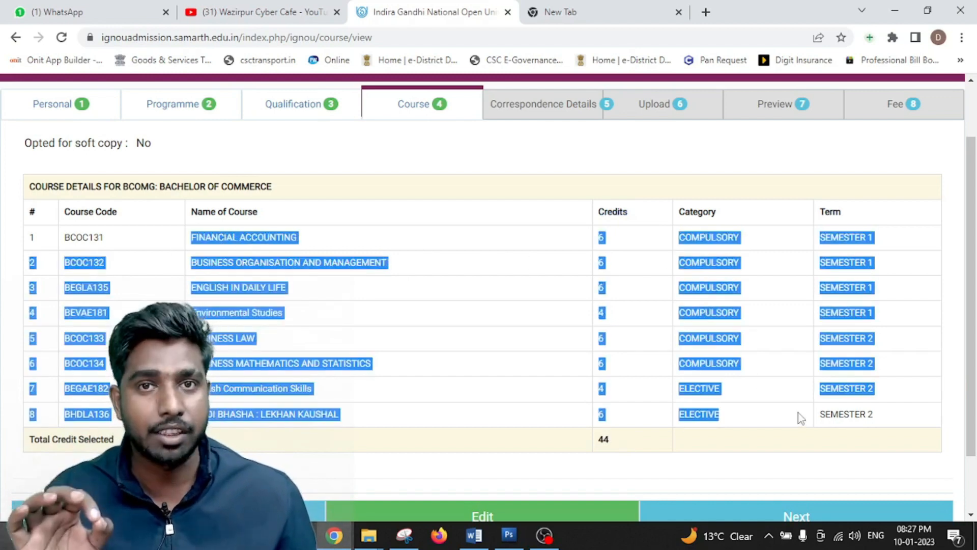
{"action": "left_click", "coordinate": [746, 437]}
{"action": "left_click_drag", "start_coordinate": [699, 256], "coordinate": [733, 359]}
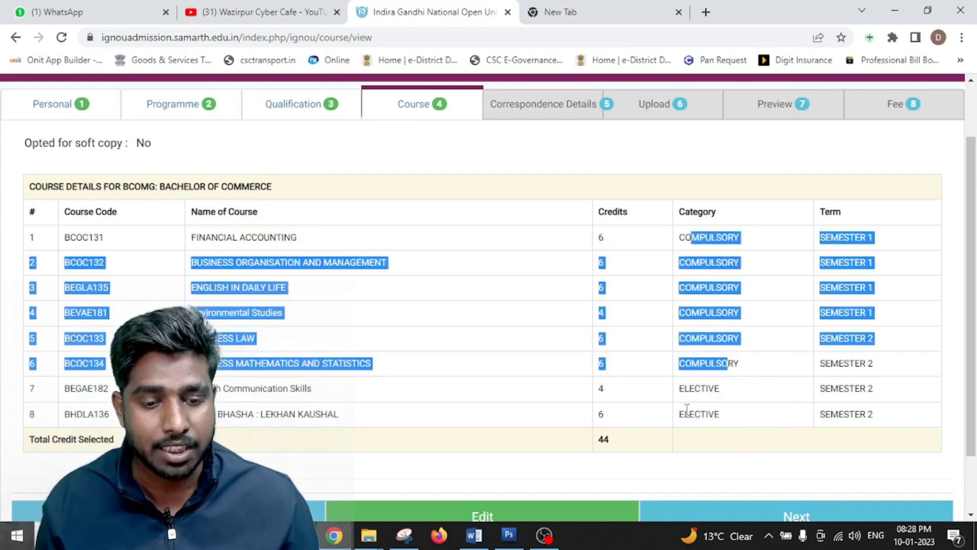
{"action": "left_click_drag", "start_coordinate": [685, 389], "coordinate": [706, 411]}
{"action": "scroll", "coordinate": [519, 421], "scroll_direction": "down", "scroll_amount": 2}
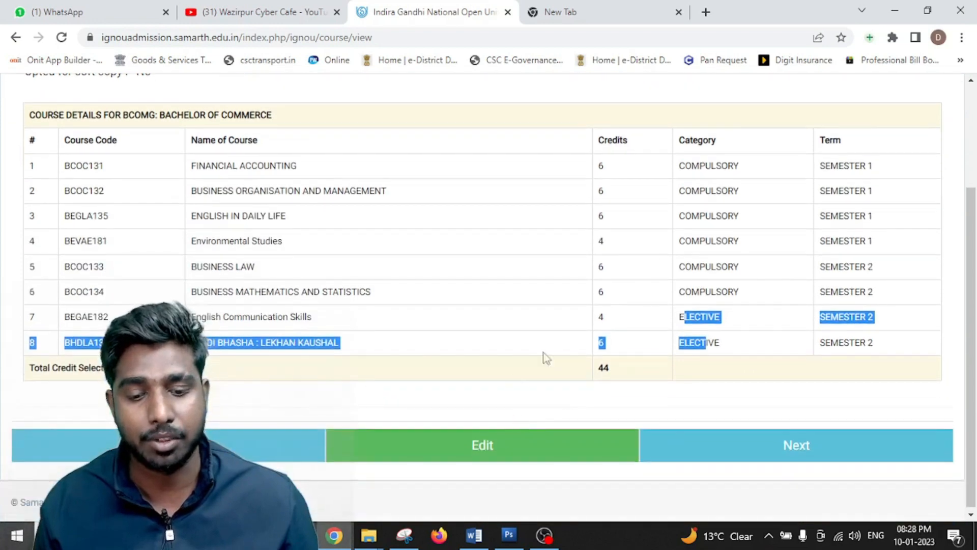
{"action": "left_click", "coordinate": [664, 261]}
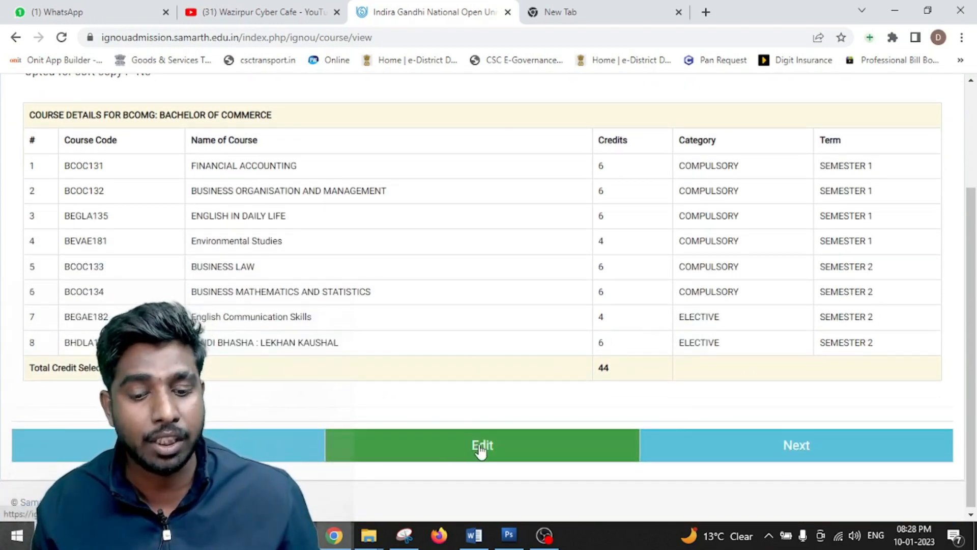
{"action": "left_click", "coordinate": [768, 448]}
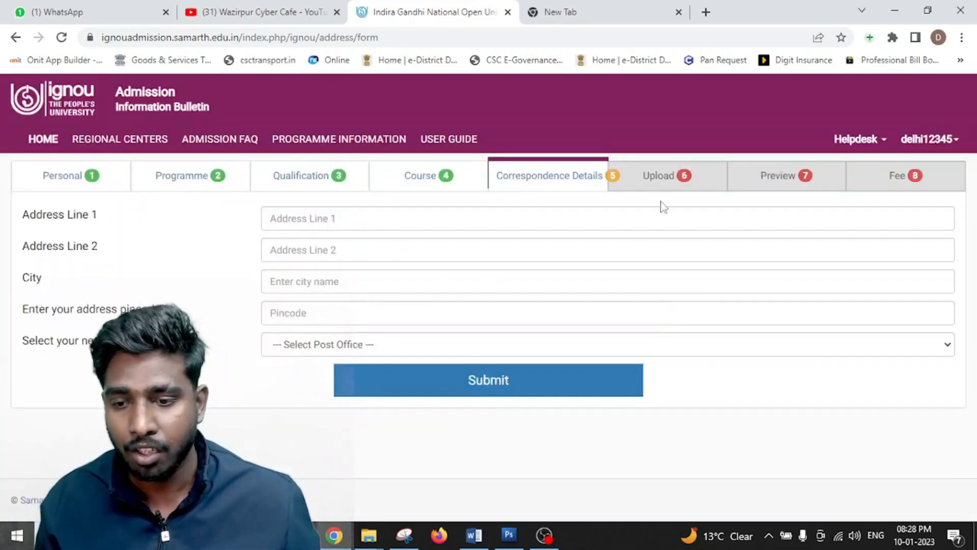
- Enter the correspondence address with Ashok Vihar HO as post office, save, and continue
{"action": "left_click", "coordinate": [375, 218]}
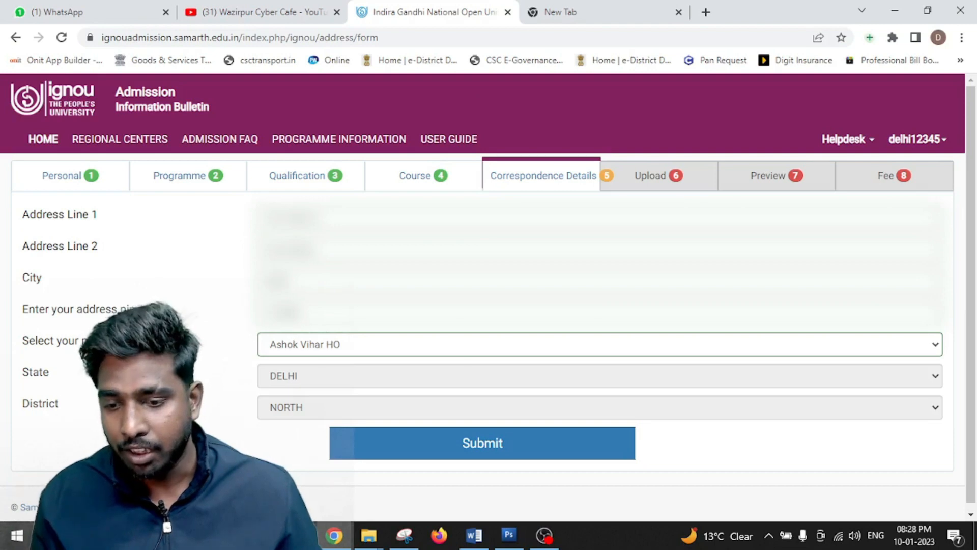
{"action": "left_click", "coordinate": [298, 346]}
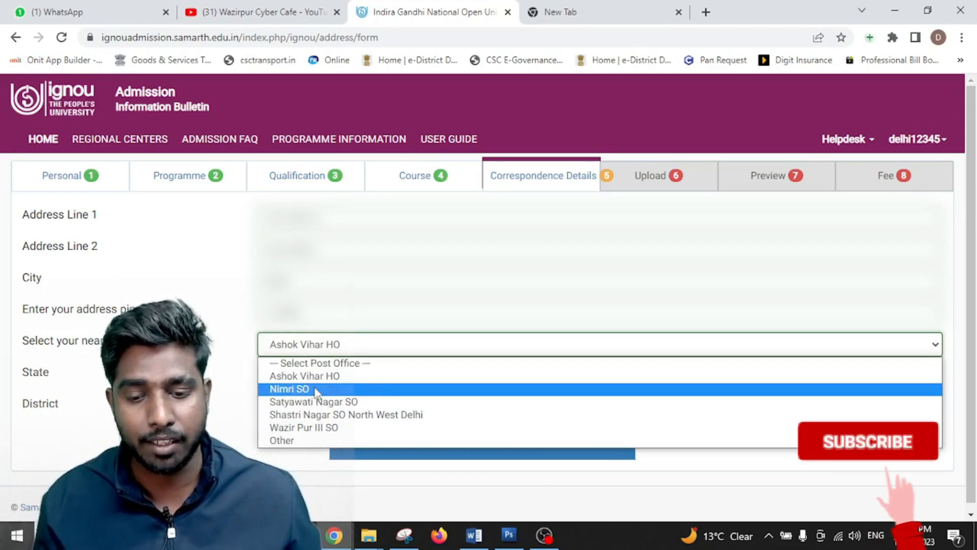
{"action": "left_click", "coordinate": [306, 389]}
{"action": "left_click", "coordinate": [321, 351]}
{"action": "left_click", "coordinate": [334, 375]}
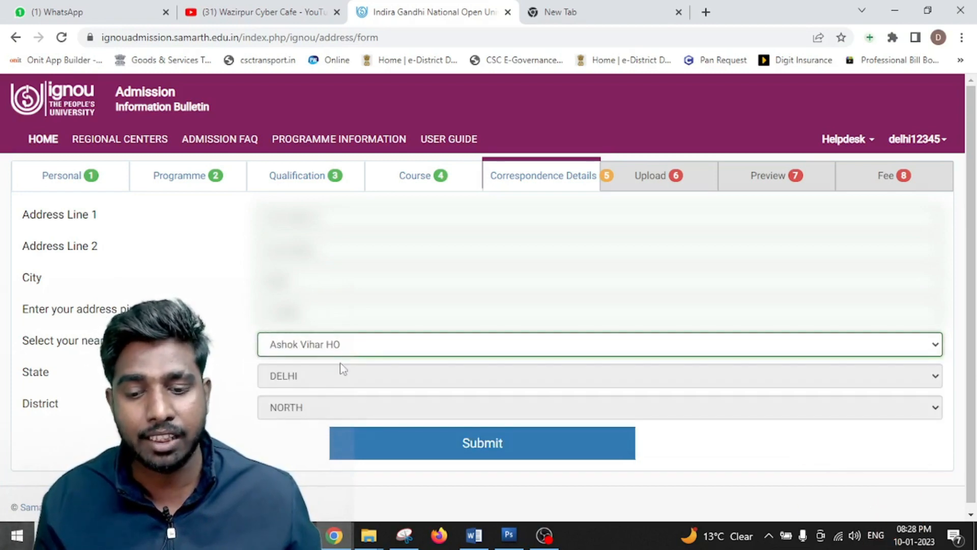
{"action": "left_click", "coordinate": [497, 456]}
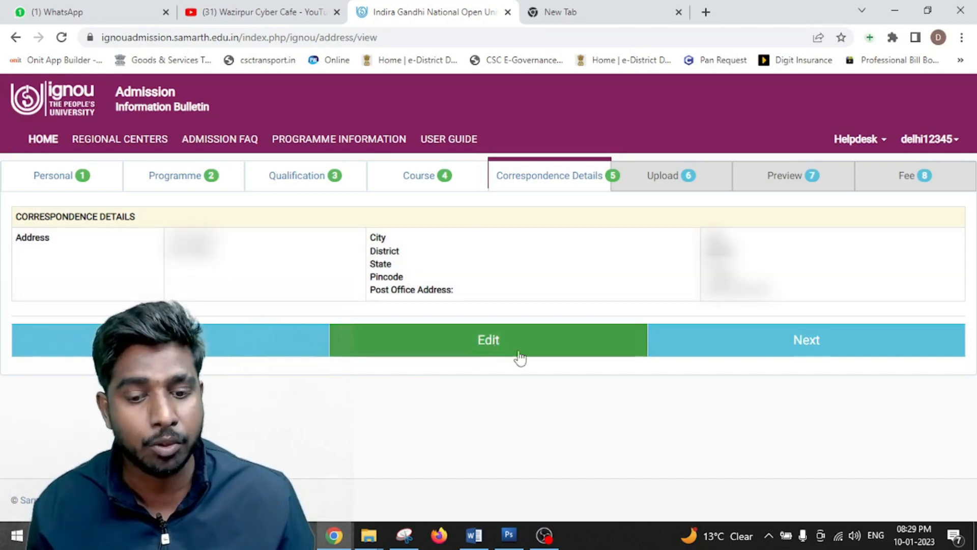
{"action": "left_click", "coordinate": [755, 353]}
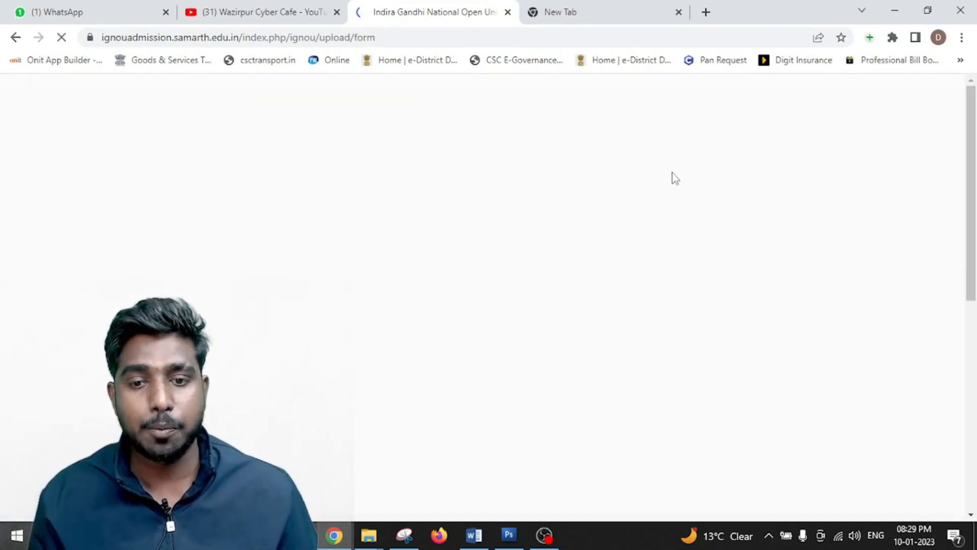
- Review the upload limits, marking the photo's allowed size range and the 10+2 marksheet formats
{"action": "scroll", "coordinate": [523, 277], "scroll_direction": "down", "scroll_amount": 8}
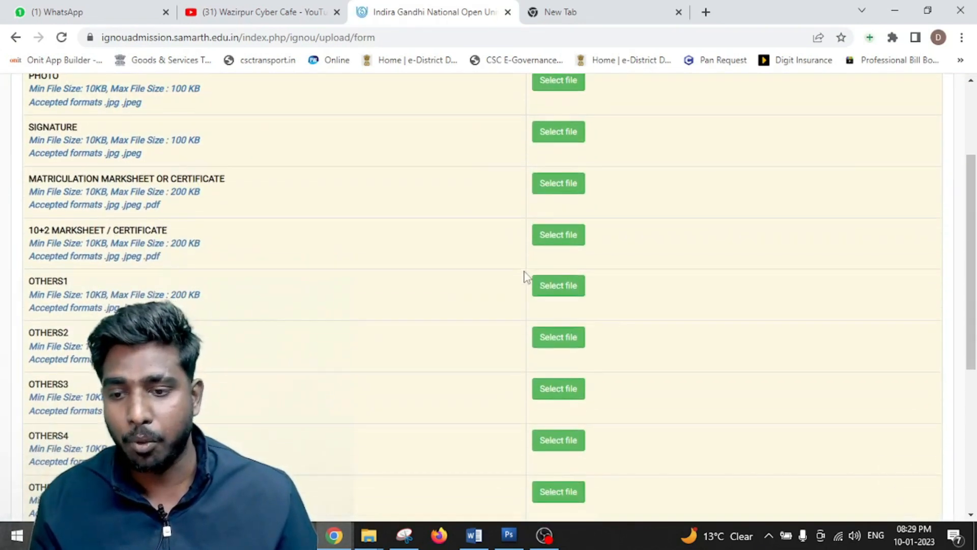
{"action": "scroll", "coordinate": [539, 300], "scroll_direction": "up", "scroll_amount": 9}
{"action": "scroll", "coordinate": [541, 304], "scroll_direction": "down", "scroll_amount": 3}
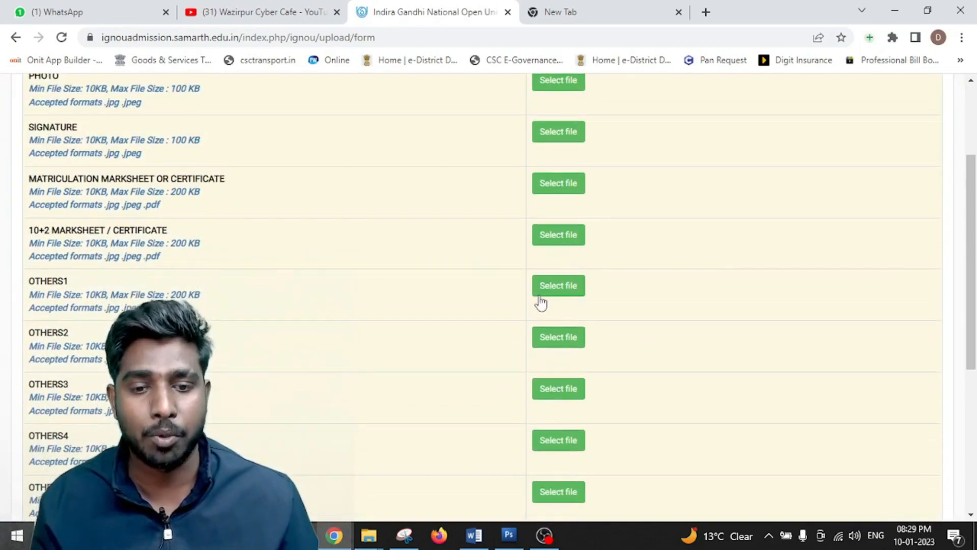
{"action": "scroll", "coordinate": [541, 303], "scroll_direction": "up", "scroll_amount": 1}
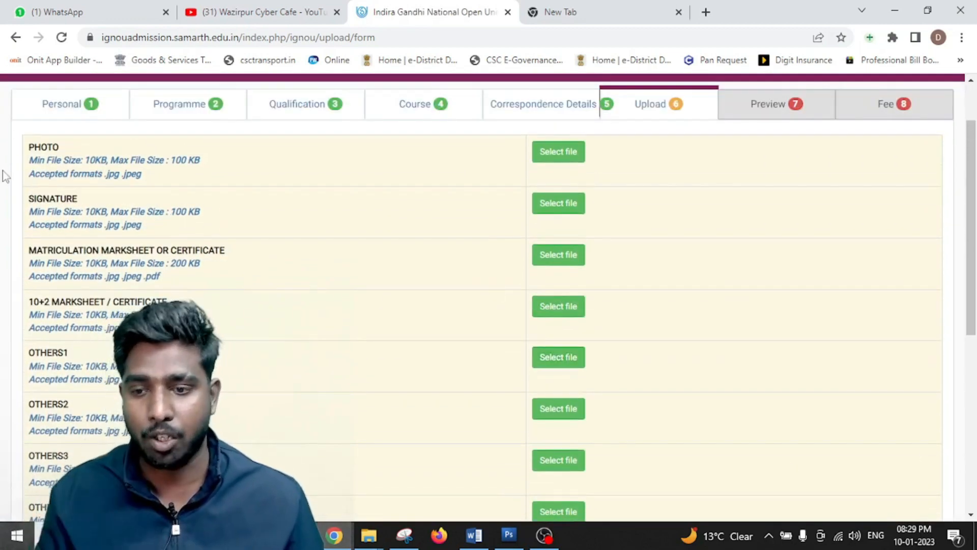
{"action": "left_click_drag", "start_coordinate": [29, 164], "coordinate": [208, 164]}
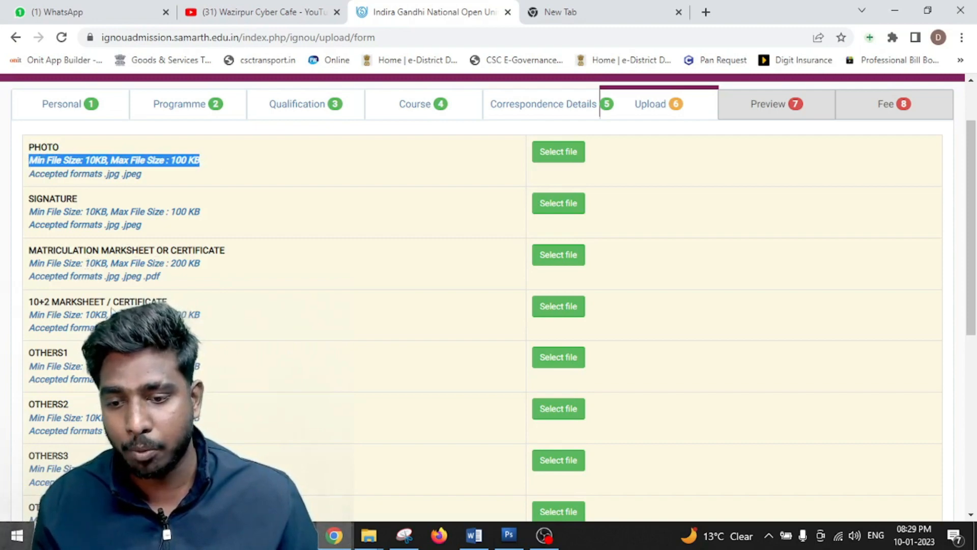
{"action": "left_click", "coordinate": [193, 308]}
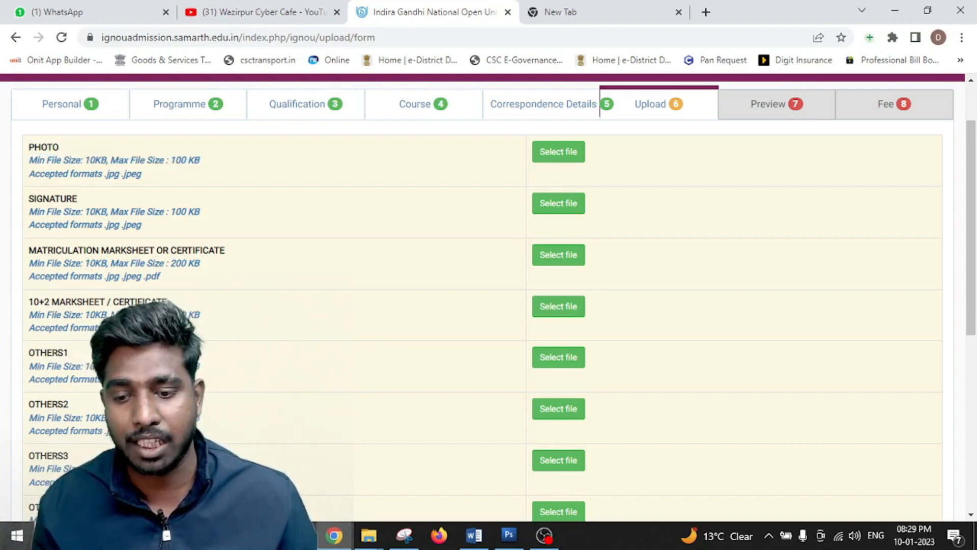
{"action": "left_click_drag", "start_coordinate": [121, 328], "coordinate": [160, 328]}
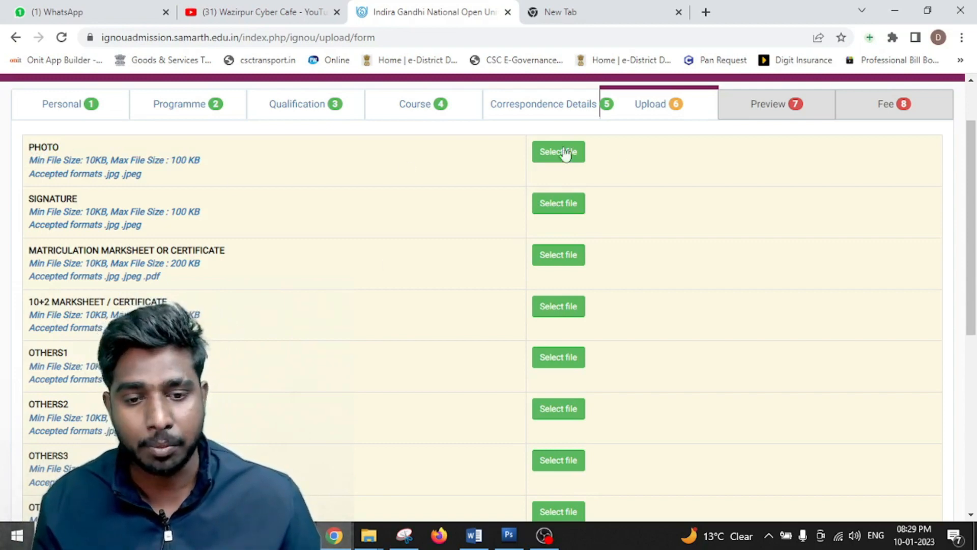
- Upload the applicant's photo from the Desktop ingou folder
{"action": "right_click", "coordinate": [516, 145]}
{"action": "left_click", "coordinate": [515, 149]}
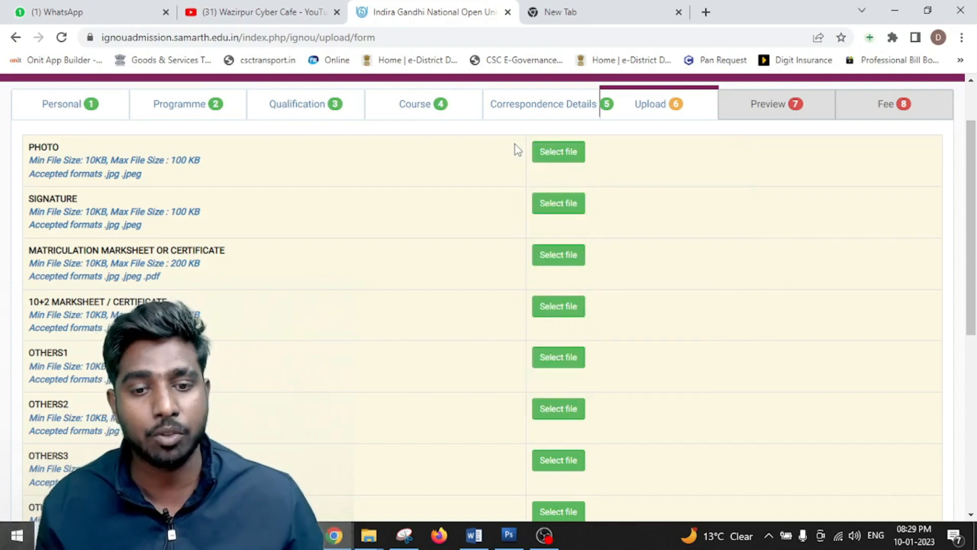
{"action": "left_click", "coordinate": [577, 151]}
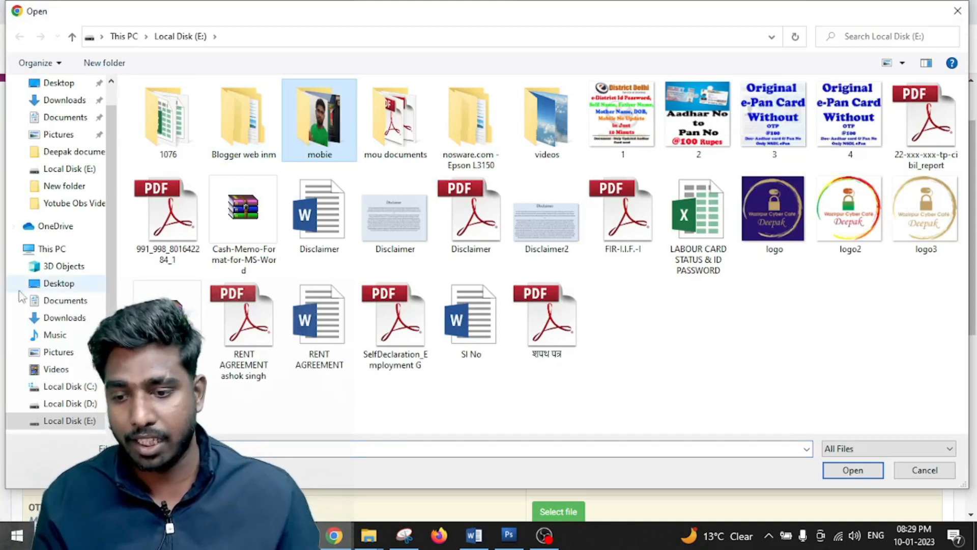
{"action": "left_click", "coordinate": [45, 288]}
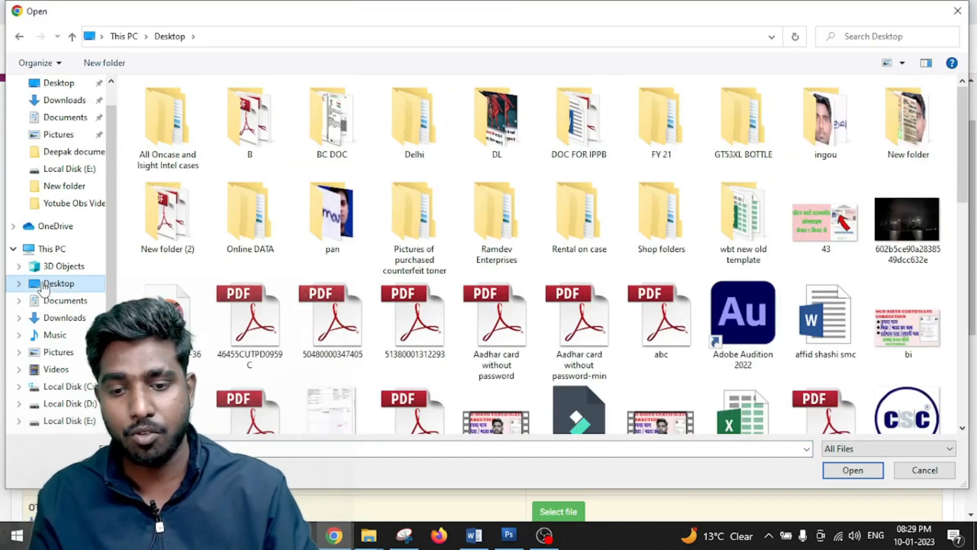
{"action": "left_click", "coordinate": [332, 120]}
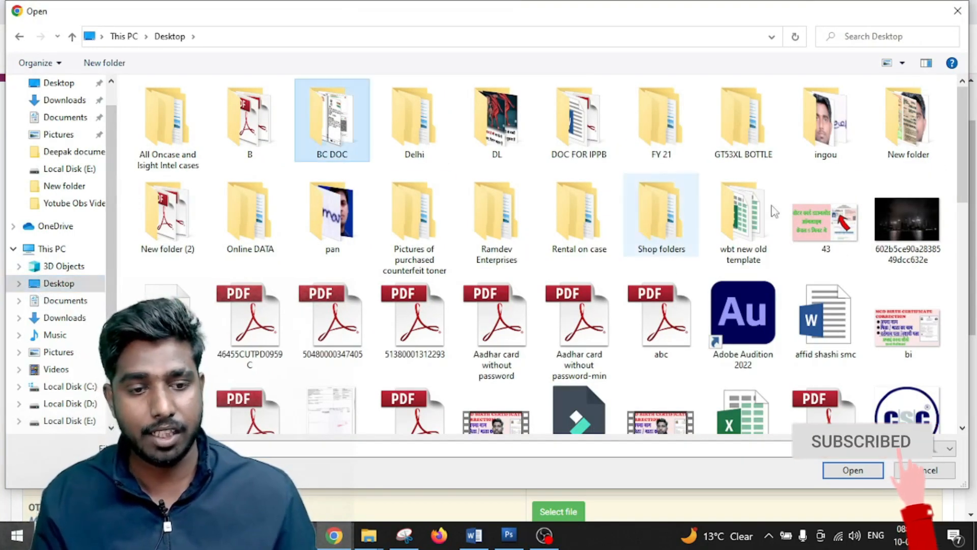
{"action": "left_click", "coordinate": [849, 109]}
{"action": "double_click", "coordinate": [849, 109]}
{"action": "left_click", "coordinate": [323, 120]}
{"action": "double_click", "coordinate": [311, 112]}
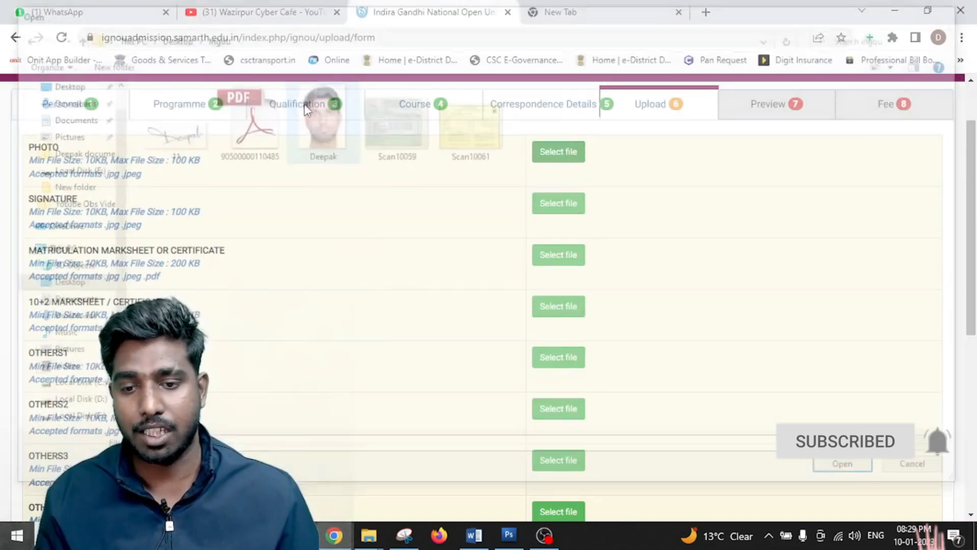
{"action": "left_click", "coordinate": [709, 154]}
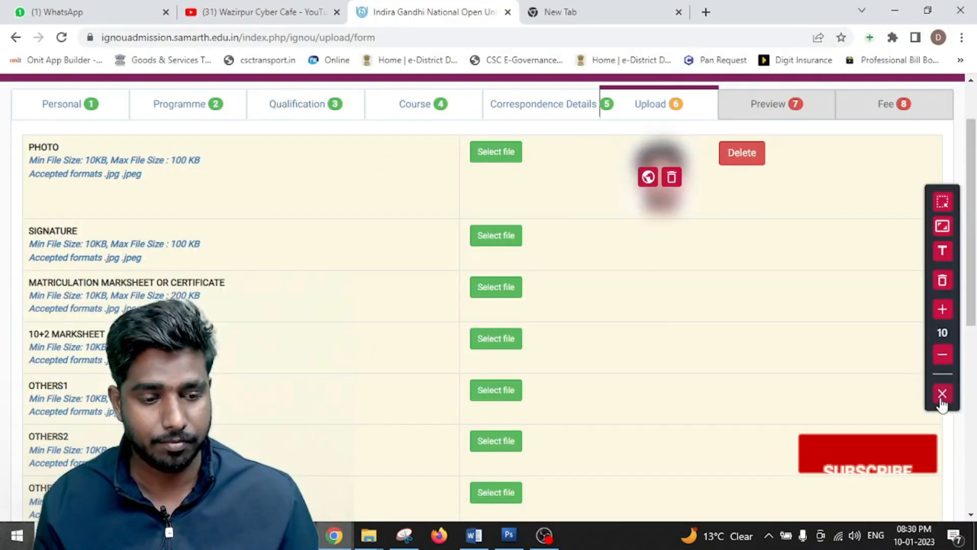
- Upload the applicant's signature image, then switch to the blank new tab
{"action": "left_click", "coordinate": [942, 395]}
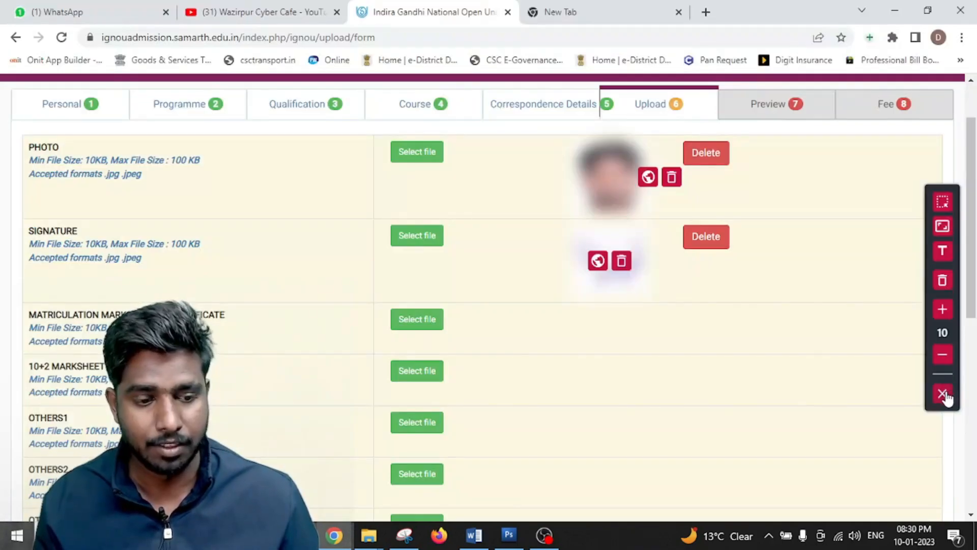
{"action": "left_click", "coordinate": [943, 394]}
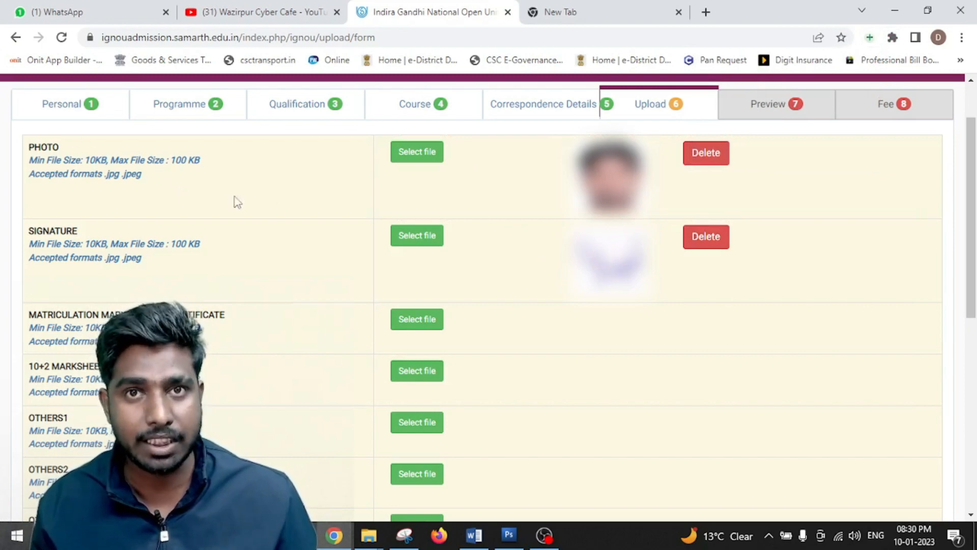
{"action": "scroll", "coordinate": [305, 208], "scroll_direction": "down", "scroll_amount": 1}
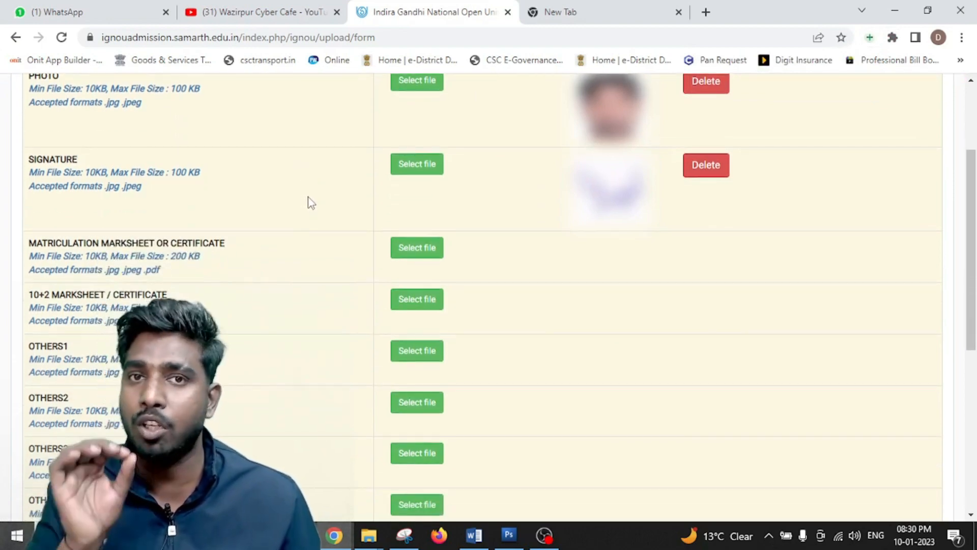
{"action": "left_click", "coordinate": [560, 5]}
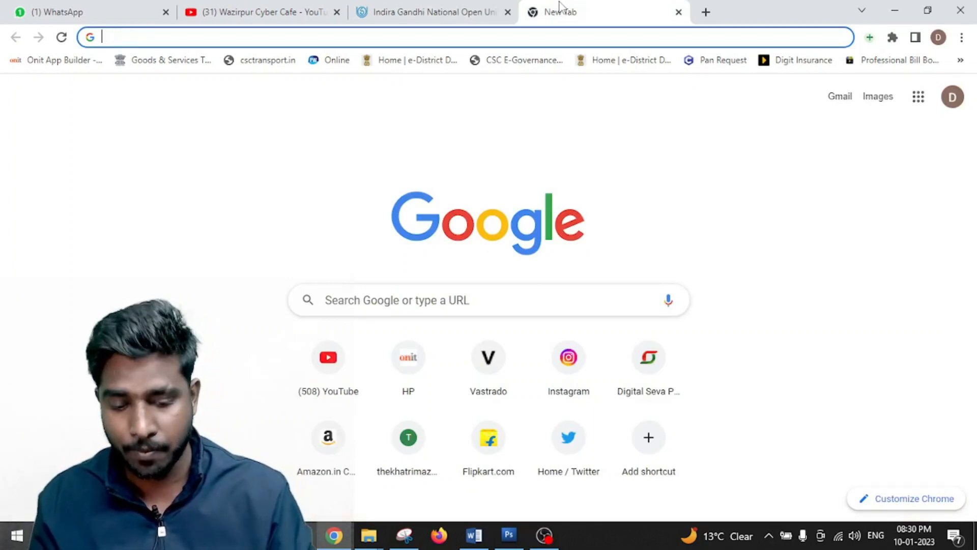
- Search 'mb to kb converter' to load the ResizePixel reducer, then return to the IGNOU form
{"action": "type", "text": "m"}
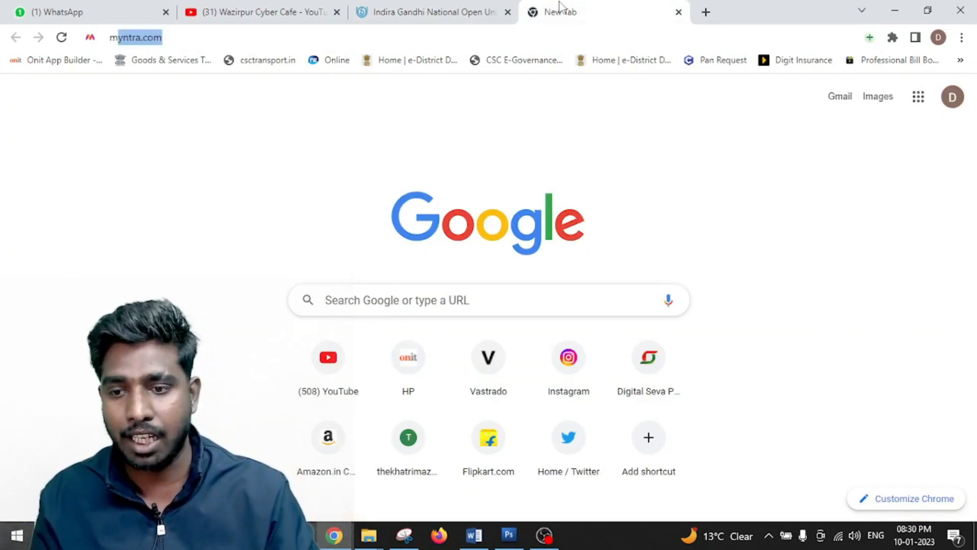
{"action": "key", "text": "BackSpace"}
{"action": "type", "text": "b to"}
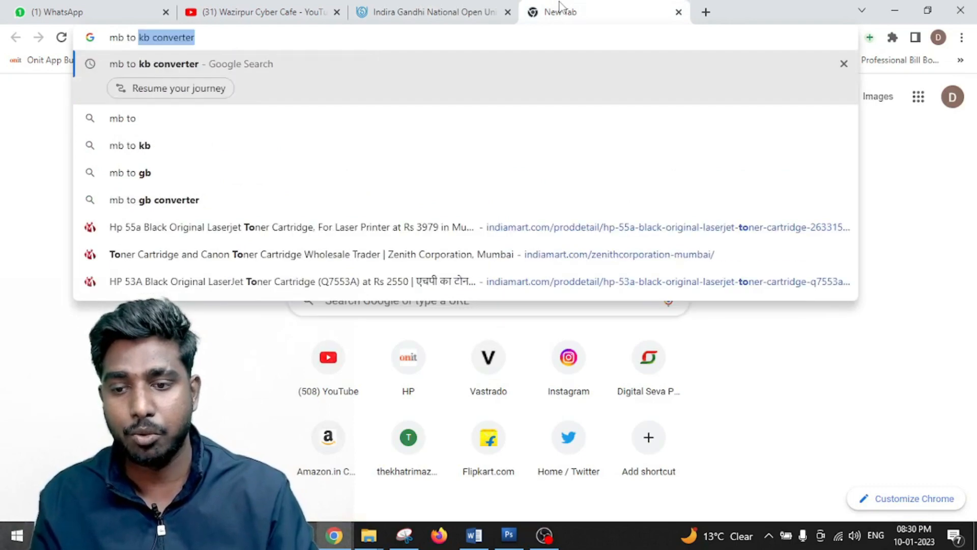
{"action": "key", "text": "Return"}
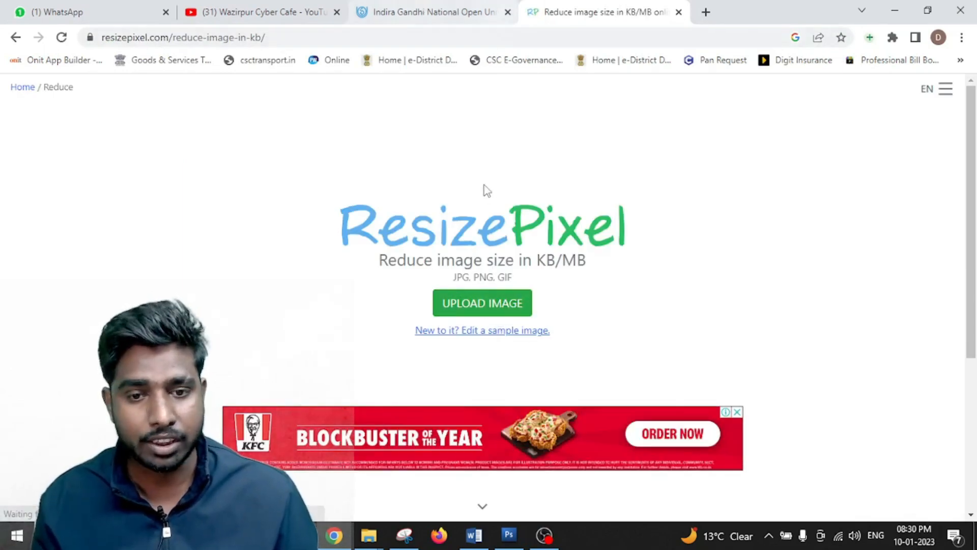
{"action": "left_click", "coordinate": [413, 7]}
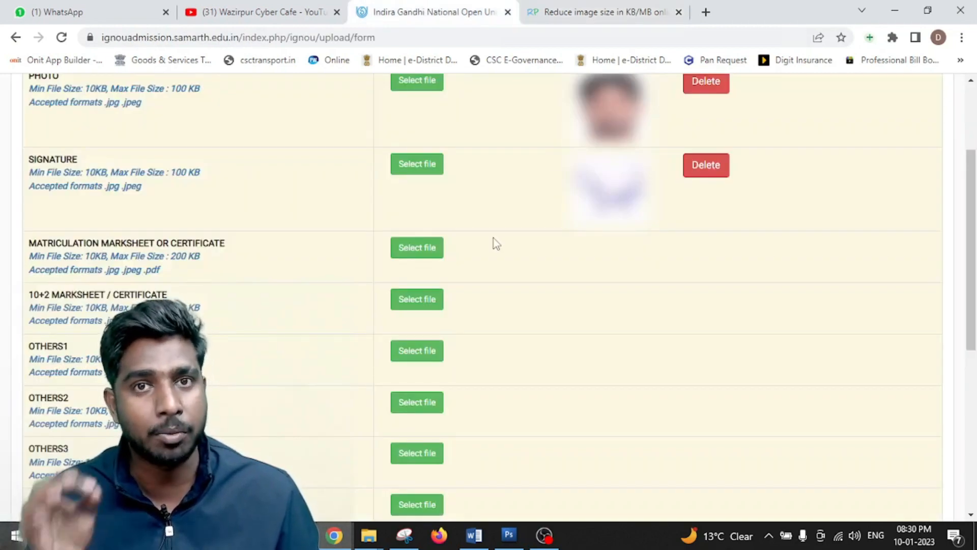
- Attach Scan10061.JPG as the matriculation marksheet and note its rejection over the 200 KB limit
{"action": "left_click", "coordinate": [415, 247]}
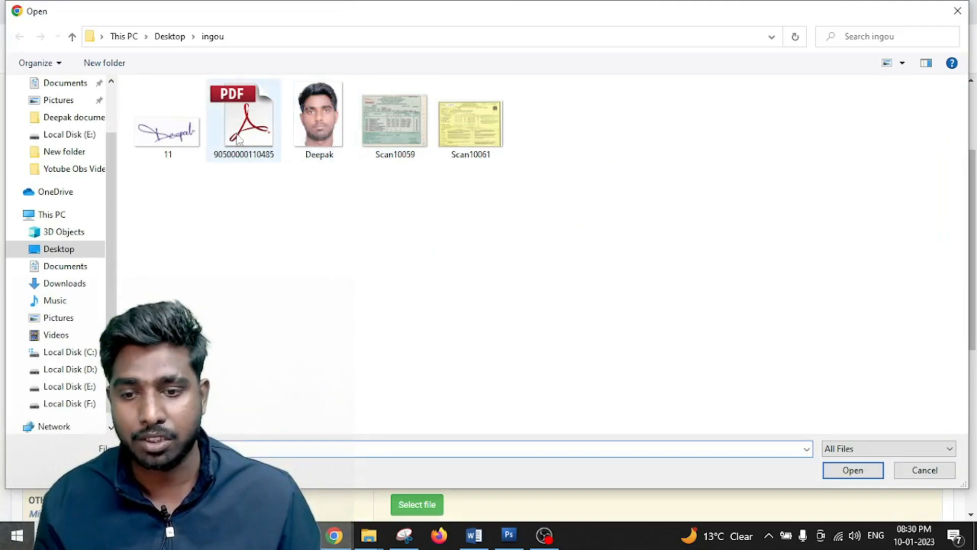
{"action": "double_click", "coordinate": [478, 136]}
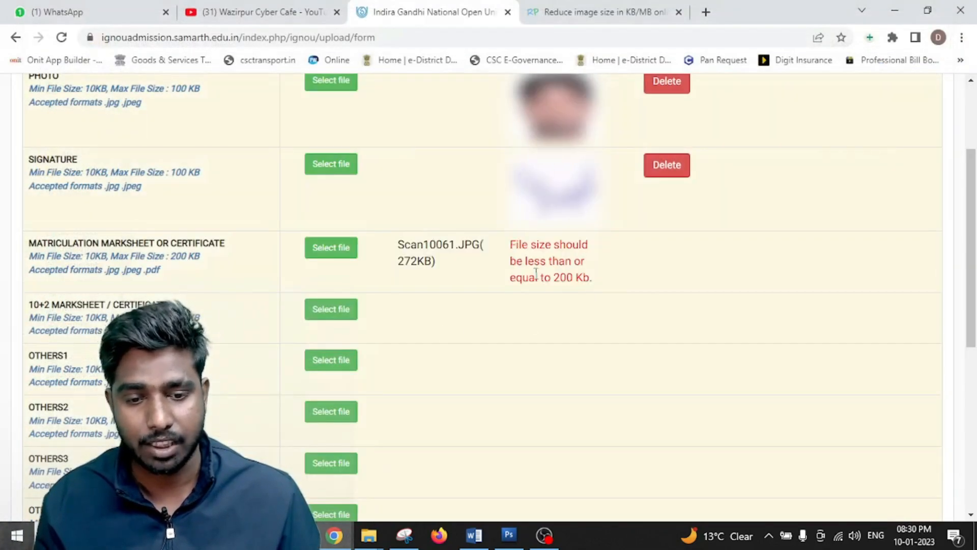
{"action": "left_click_drag", "start_coordinate": [536, 275], "coordinate": [595, 276]}
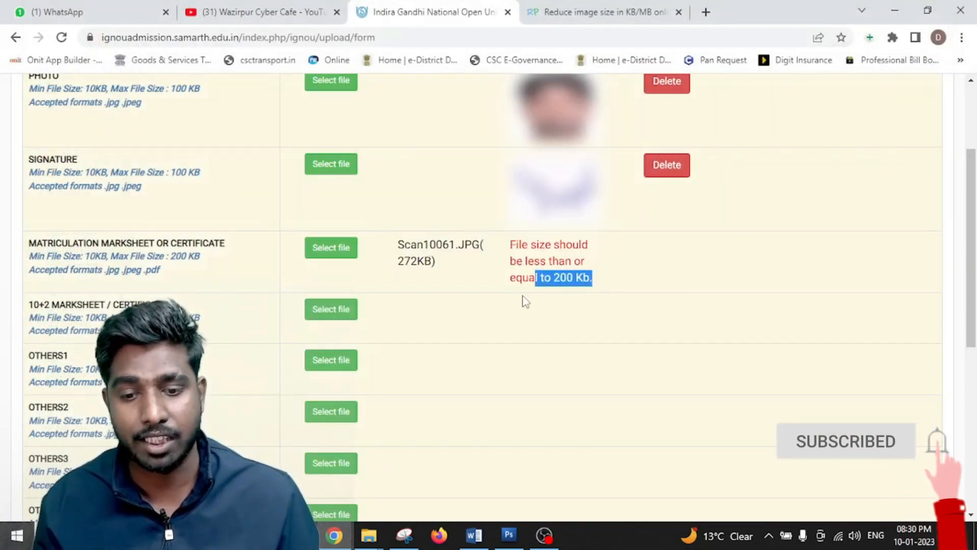
{"action": "left_click_drag", "start_coordinate": [516, 247], "coordinate": [604, 299]}
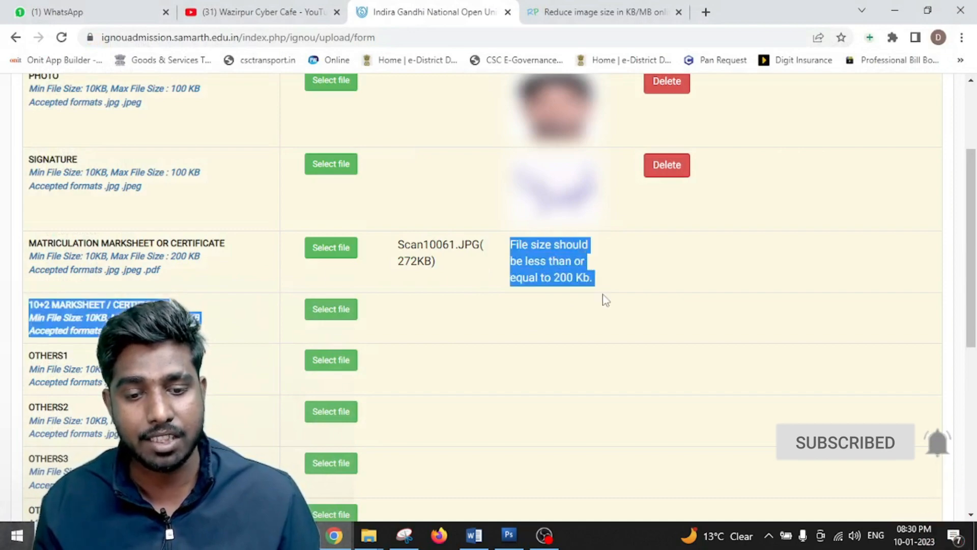
{"action": "left_click", "coordinate": [611, 289]}
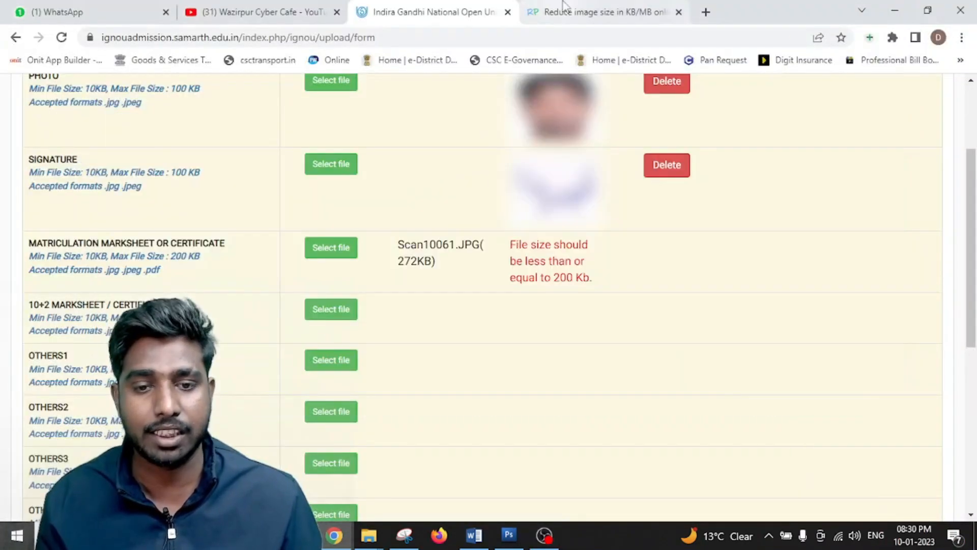
- Load Scan10061 into ResizePixel and compress it to 150 KB
{"action": "left_click", "coordinate": [565, 6]}
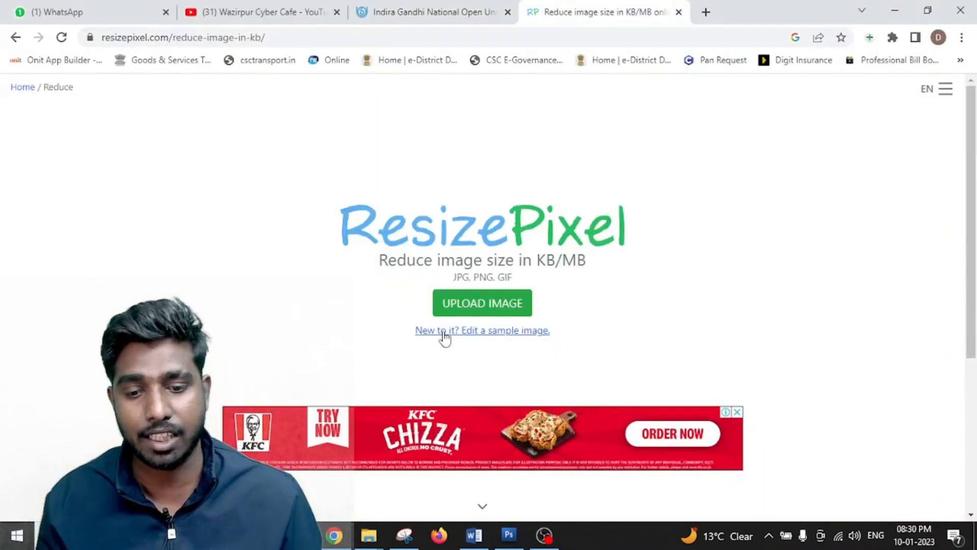
{"action": "left_click", "coordinate": [478, 302]}
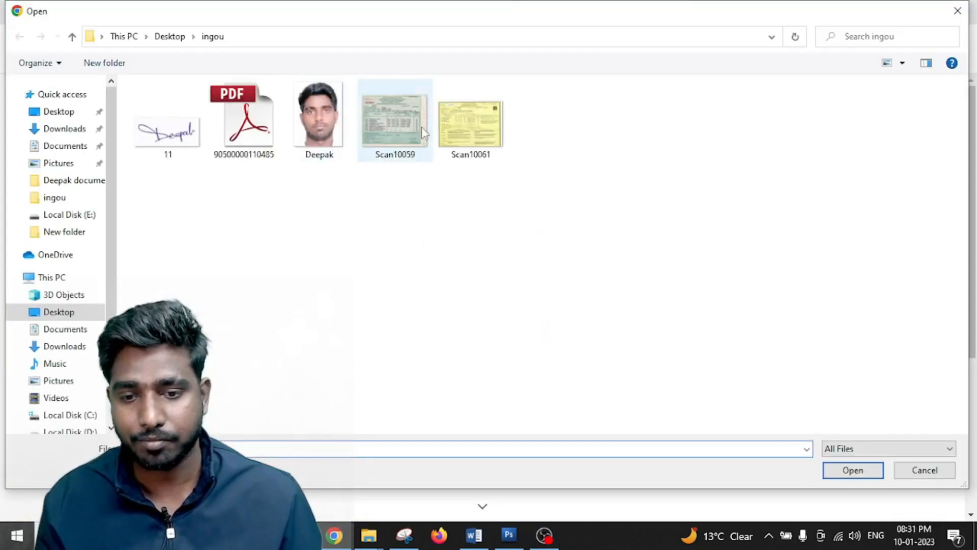
{"action": "double_click", "coordinate": [479, 119]}
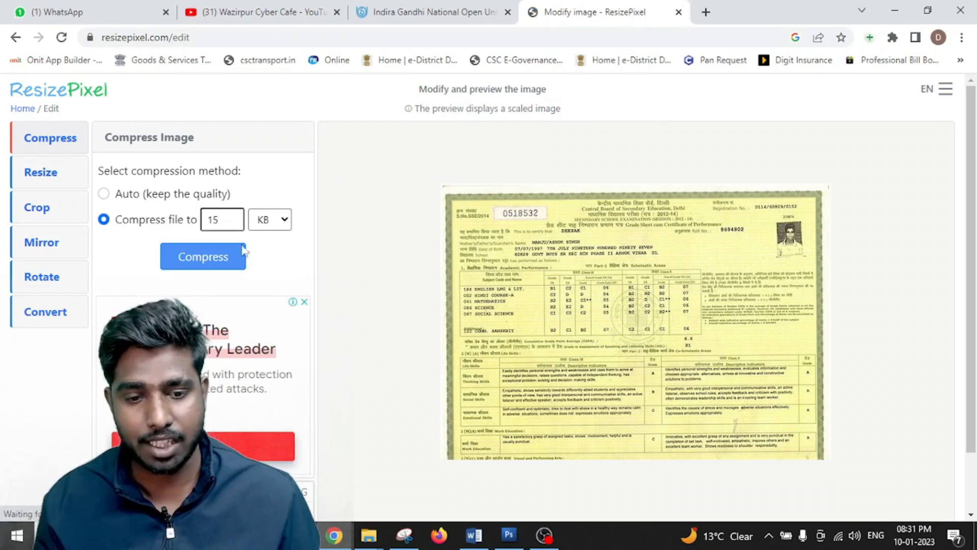
{"action": "double_click", "coordinate": [223, 217]}
{"action": "type", "text": "150"}
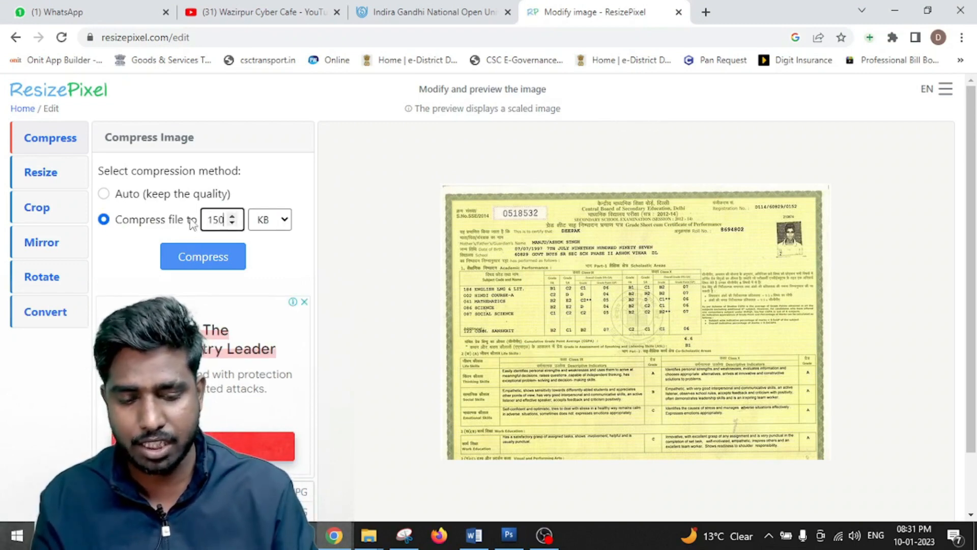
{"action": "left_click", "coordinate": [198, 252]}
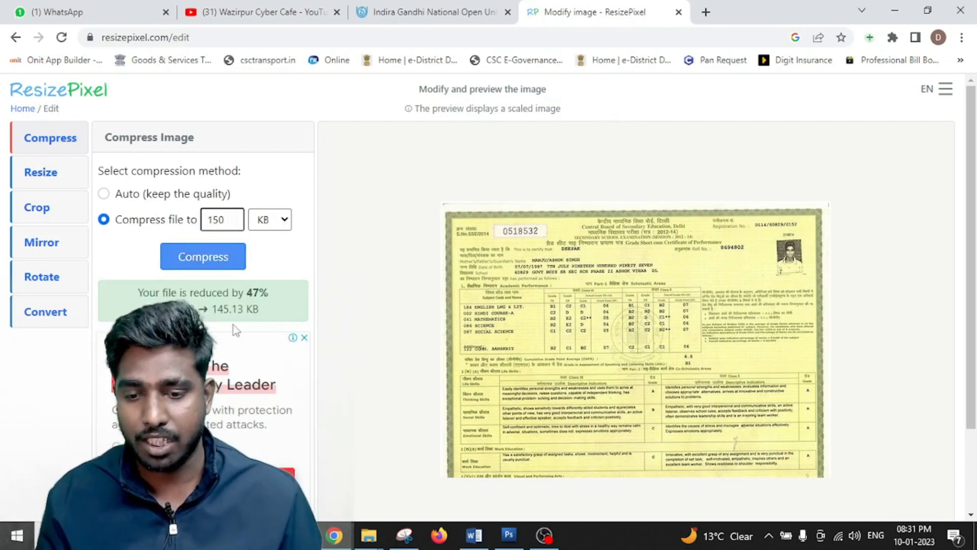
- Download the compressed image and save it into the Desktop ingou folder
{"action": "scroll", "coordinate": [283, 322], "scroll_direction": "down", "scroll_amount": 2}
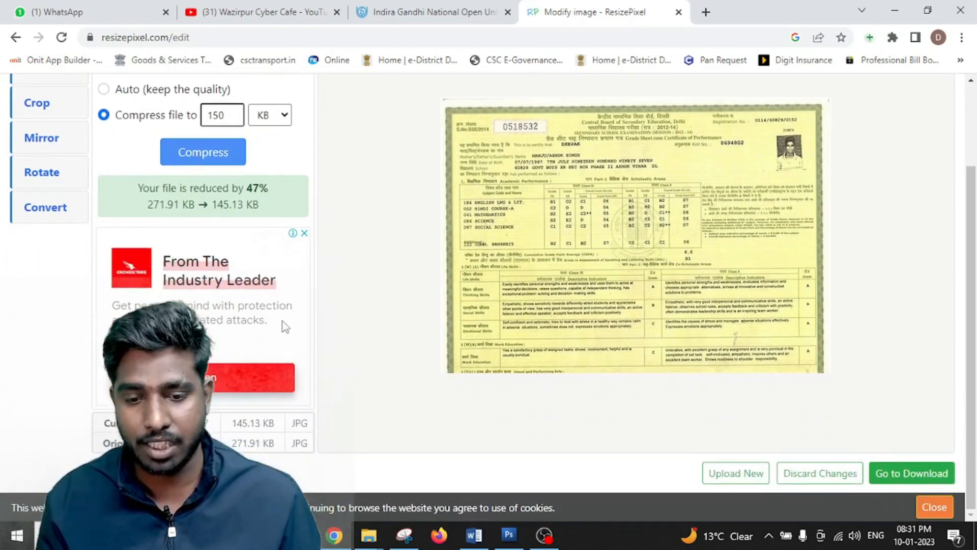
{"action": "left_click", "coordinate": [910, 472]}
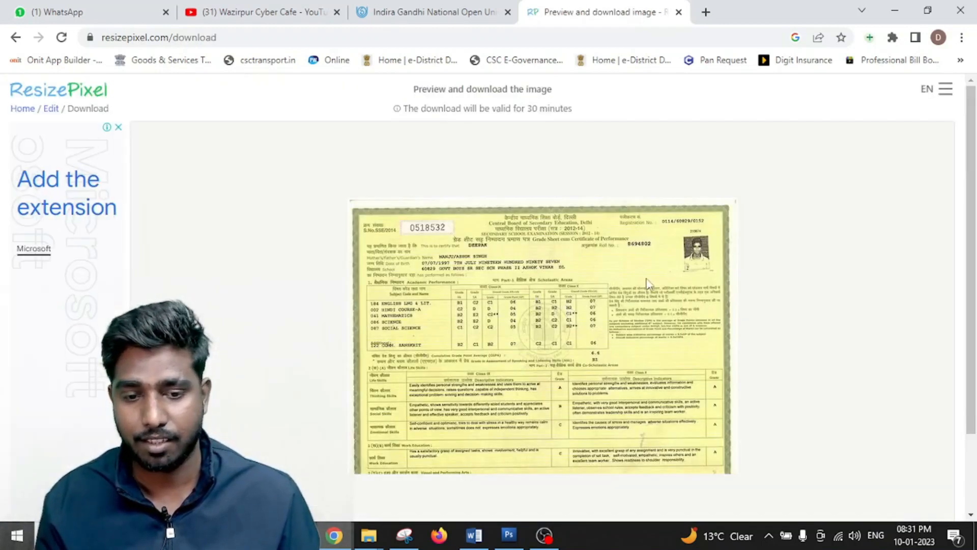
{"action": "scroll", "coordinate": [866, 433], "scroll_direction": "down", "scroll_amount": 2}
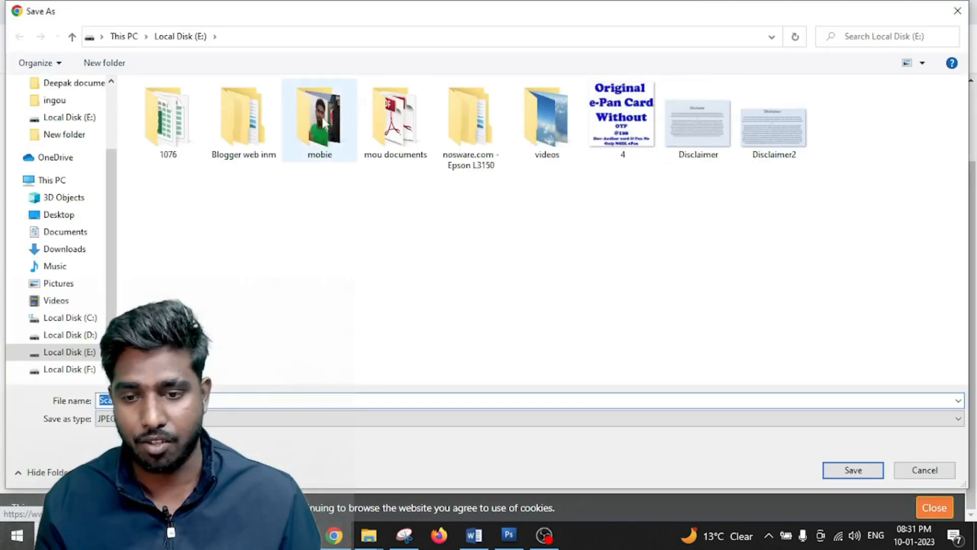
{"action": "left_click", "coordinate": [69, 216]}
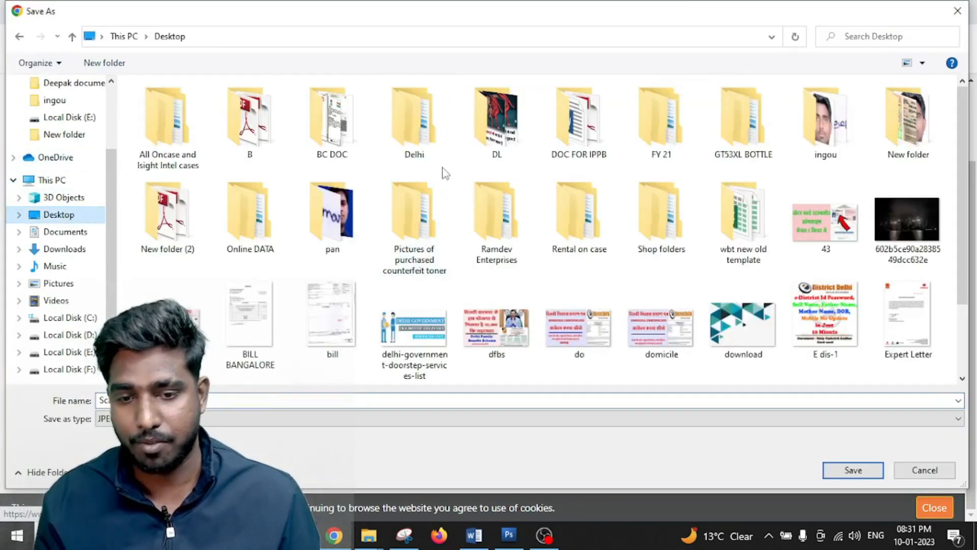
{"action": "left_click", "coordinate": [848, 144]}
{"action": "double_click", "coordinate": [849, 144]}
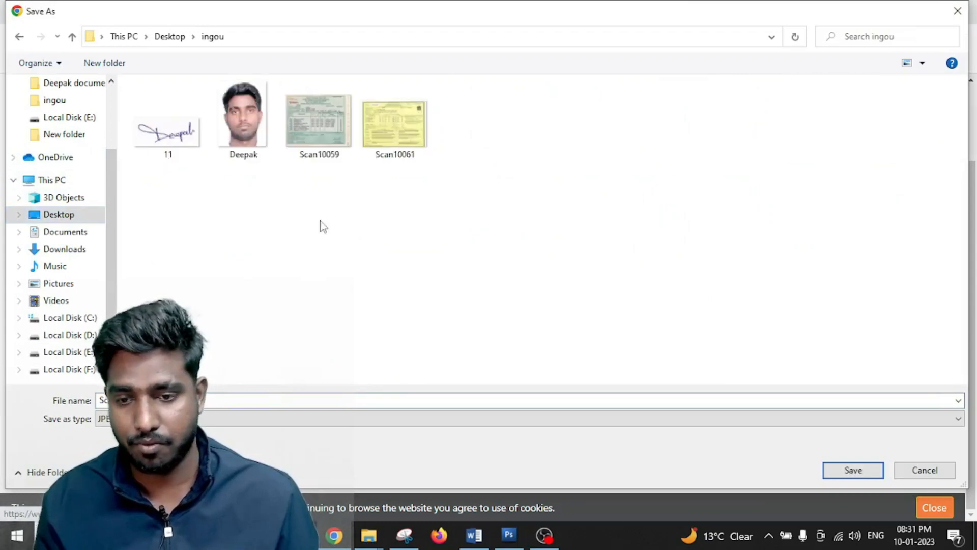
{"action": "left_click", "coordinate": [163, 401]}
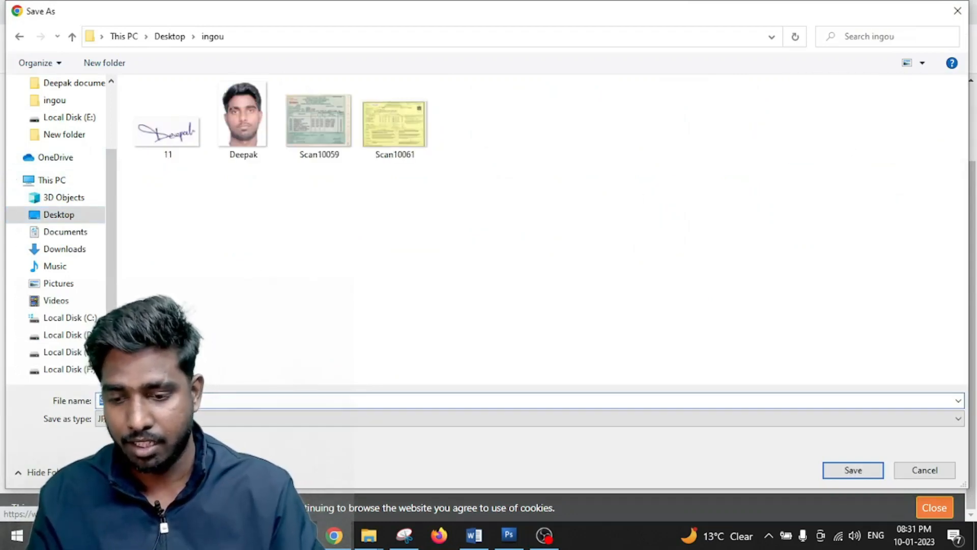
{"action": "key", "text": "Return"}
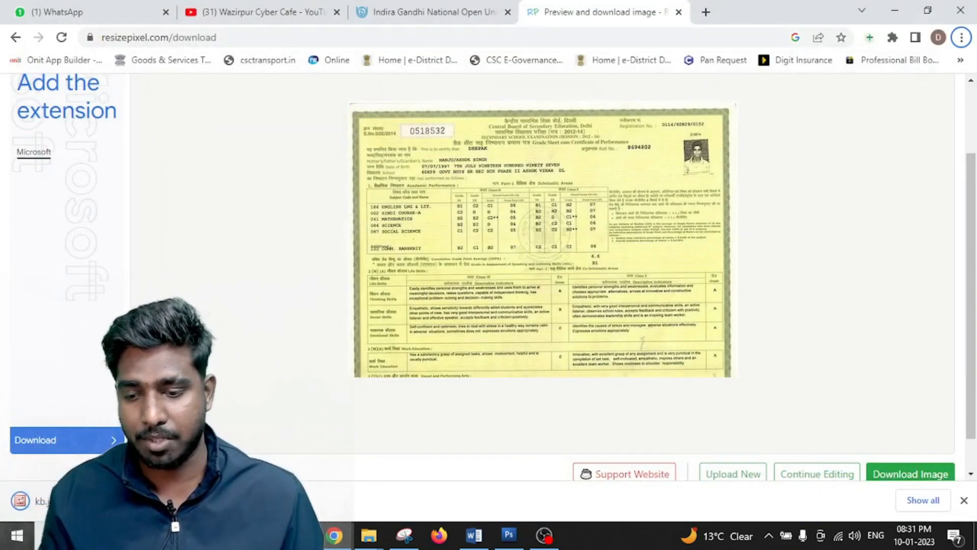
{"action": "left_click", "coordinate": [544, 536]}
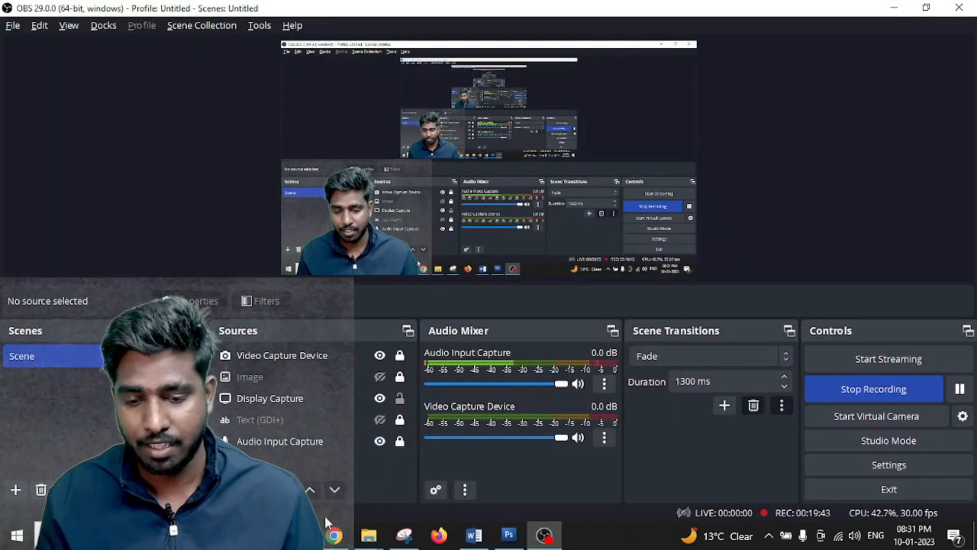
- Upload the compressed 145 KB kb.jpg as the matriculation marksheet
{"action": "left_click", "coordinate": [333, 534]}
{"action": "left_click", "coordinate": [469, 5]}
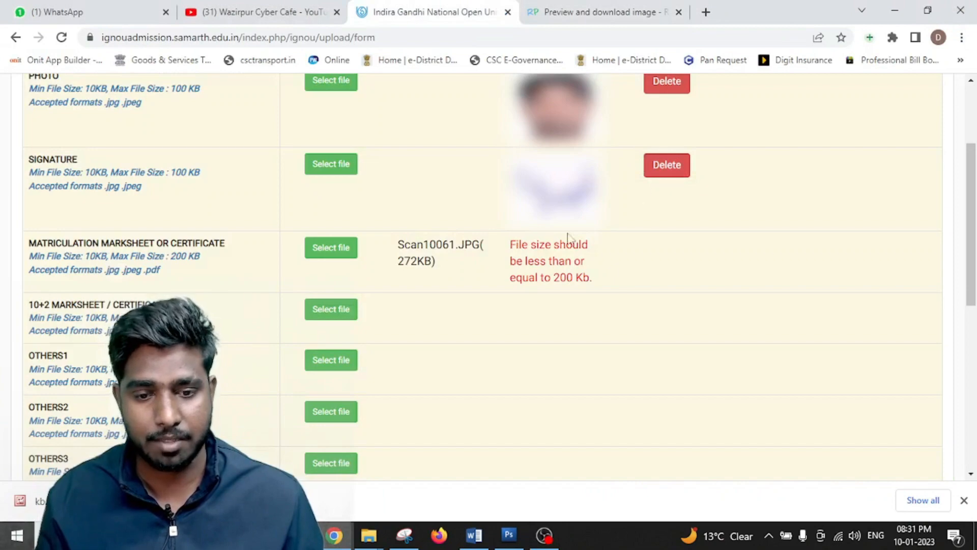
{"action": "left_click", "coordinate": [327, 249]}
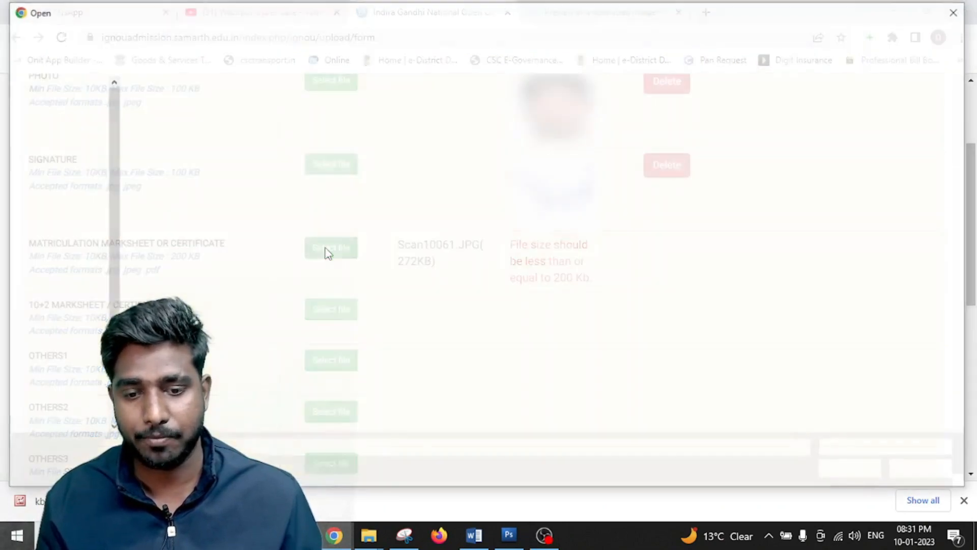
{"action": "left_click", "coordinate": [411, 140]}
{"action": "double_click", "coordinate": [411, 140]}
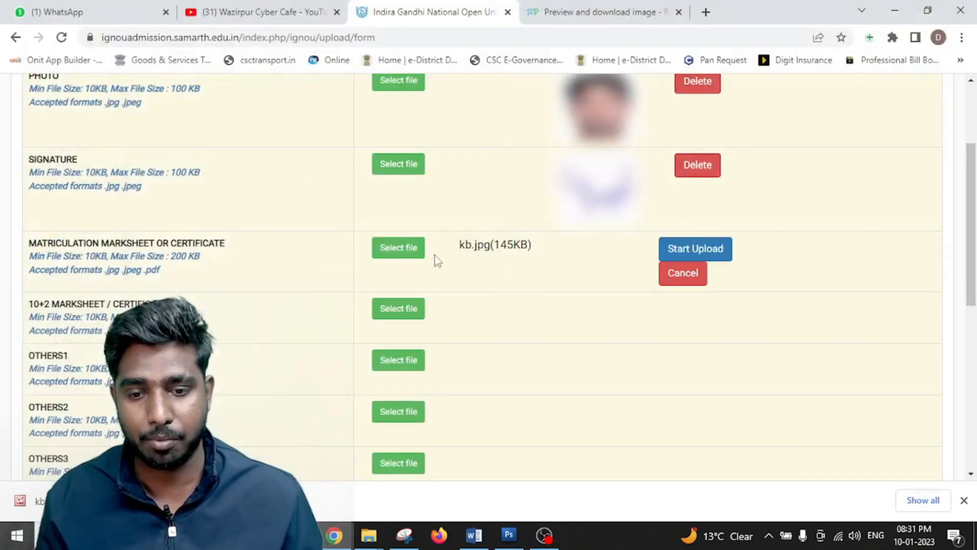
{"action": "left_click", "coordinate": [694, 249]}
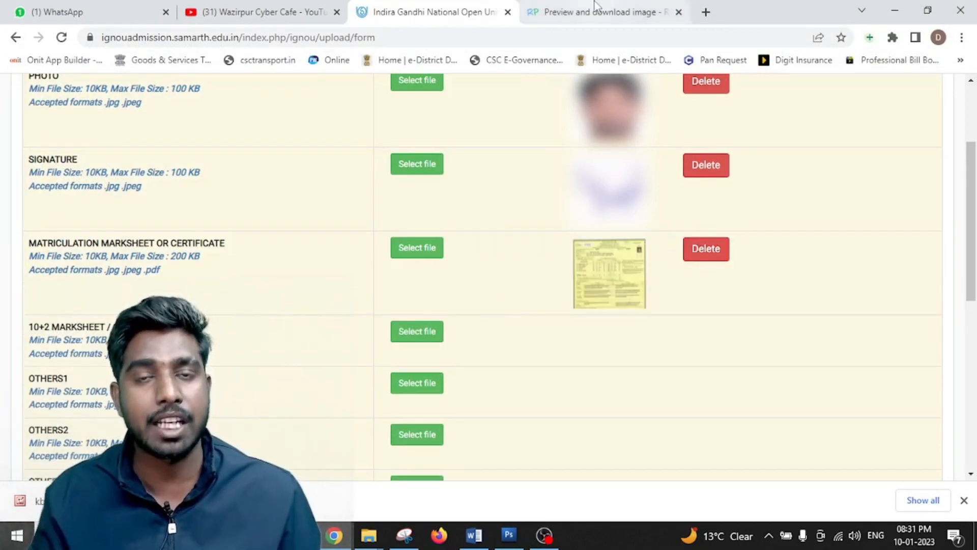
- Upload Scan10059.JPG as the 10+2 marksheet and scroll down to the Next button
{"action": "left_click", "coordinate": [415, 332]}
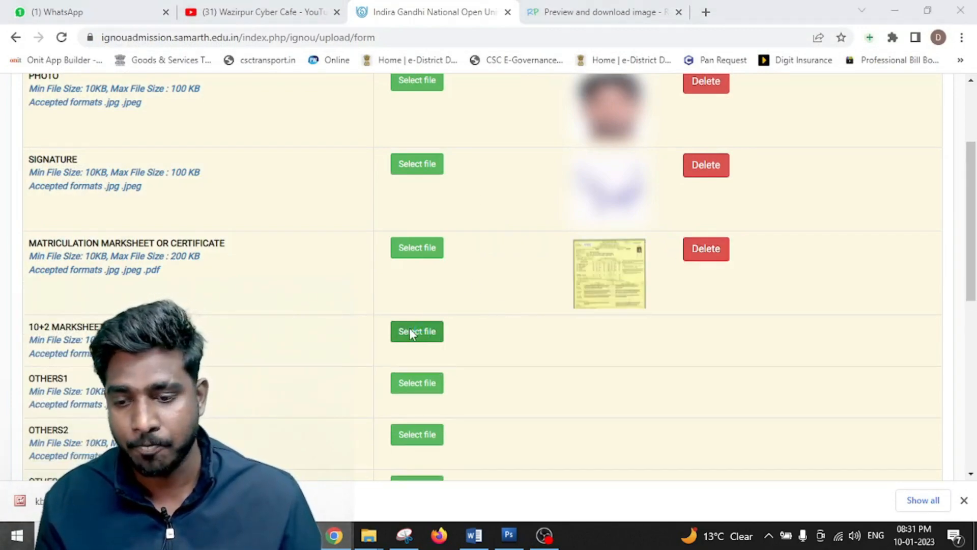
{"action": "left_click", "coordinate": [472, 120]}
{"action": "double_click", "coordinate": [472, 120]}
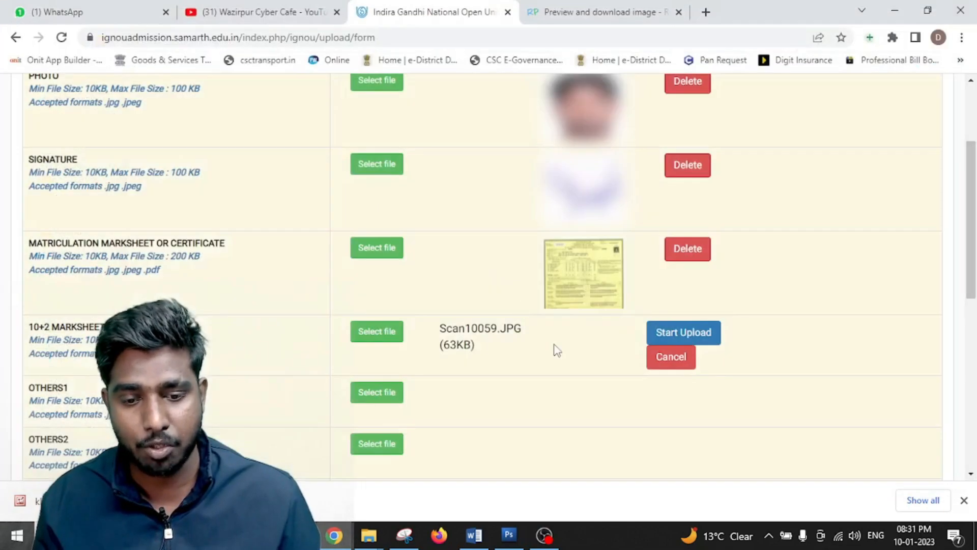
{"action": "left_click", "coordinate": [658, 337]}
{"action": "scroll", "coordinate": [370, 244], "scroll_direction": "down", "scroll_amount": 3}
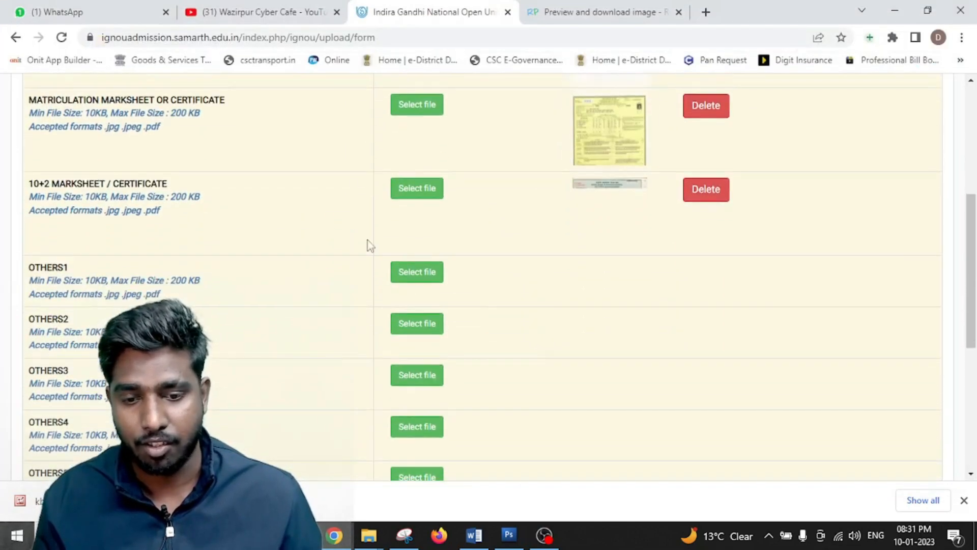
{"action": "scroll", "coordinate": [348, 297], "scroll_direction": "down", "scroll_amount": 2}
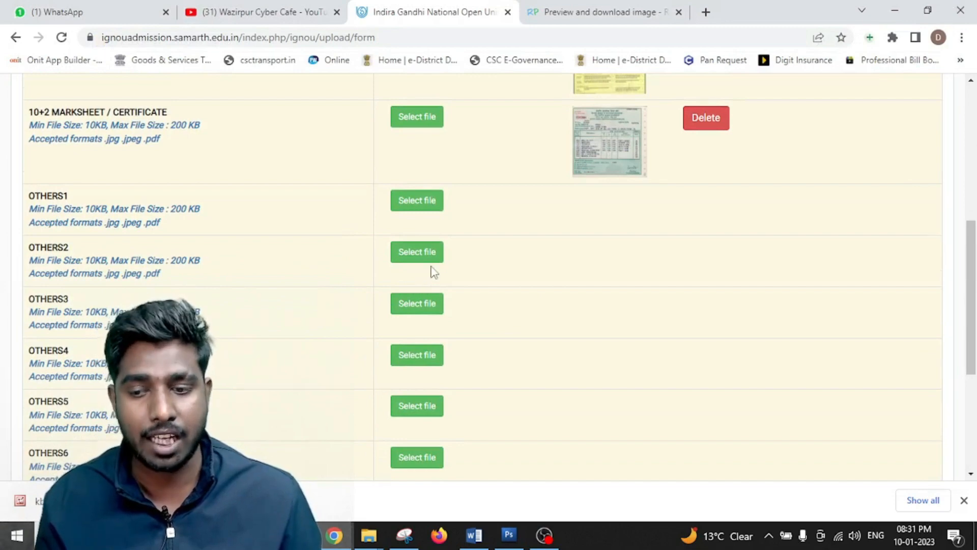
{"action": "scroll", "coordinate": [434, 271], "scroll_direction": "down", "scroll_amount": 2}
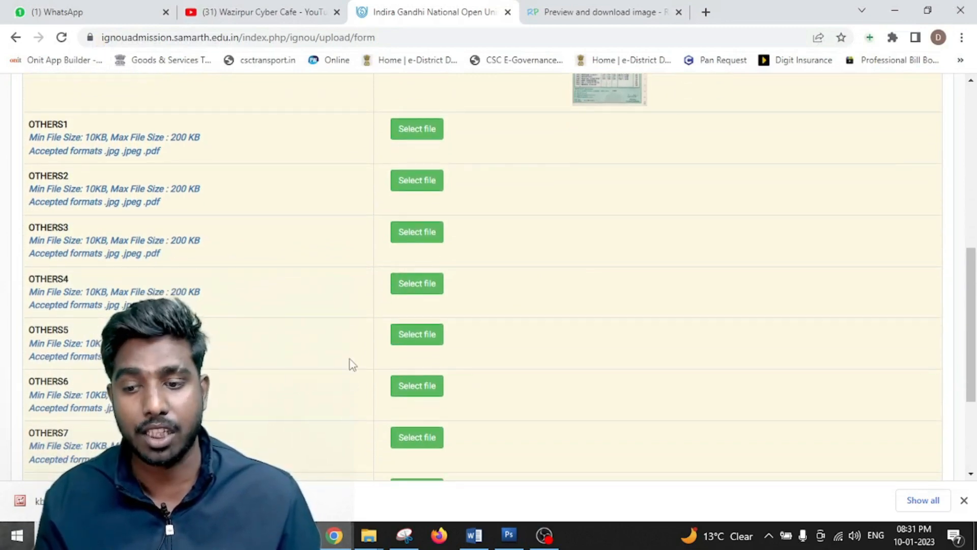
{"action": "scroll", "coordinate": [532, 331], "scroll_direction": "up", "scroll_amount": 4}
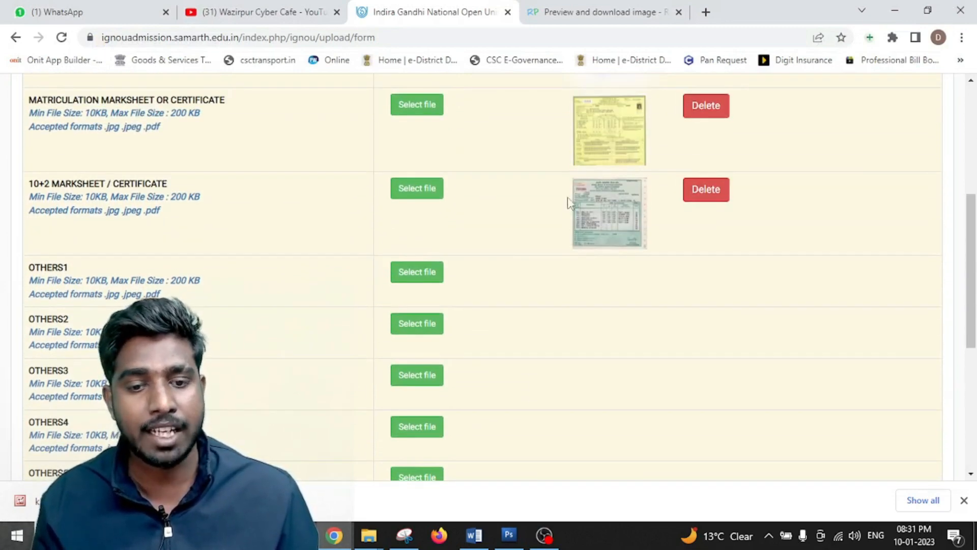
{"action": "scroll", "coordinate": [570, 204], "scroll_direction": "up", "scroll_amount": 4}
{"action": "scroll", "coordinate": [571, 329], "scroll_direction": "down", "scroll_amount": 6}
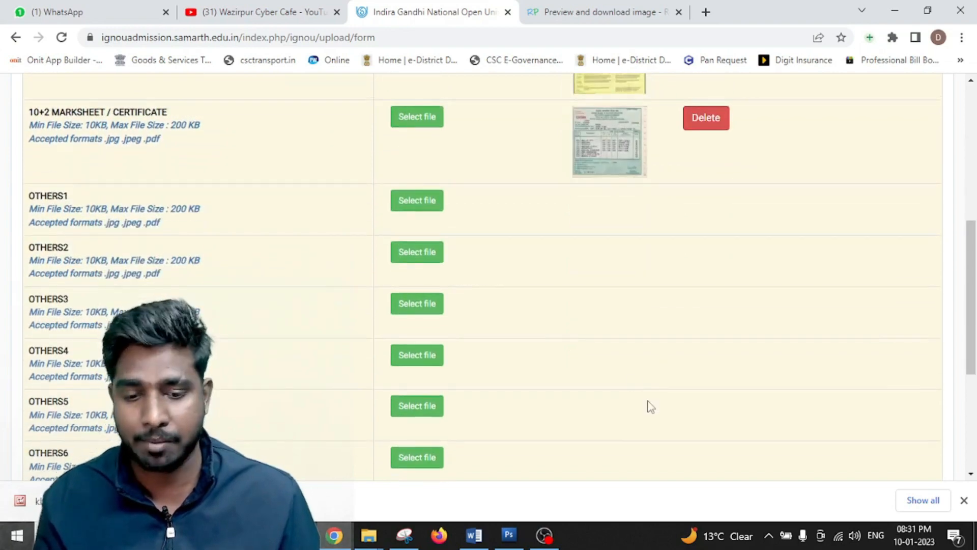
{"action": "scroll", "coordinate": [648, 406], "scroll_direction": "down", "scroll_amount": 6}
{"action": "scroll", "coordinate": [484, 362], "scroll_direction": "up", "scroll_amount": 2}
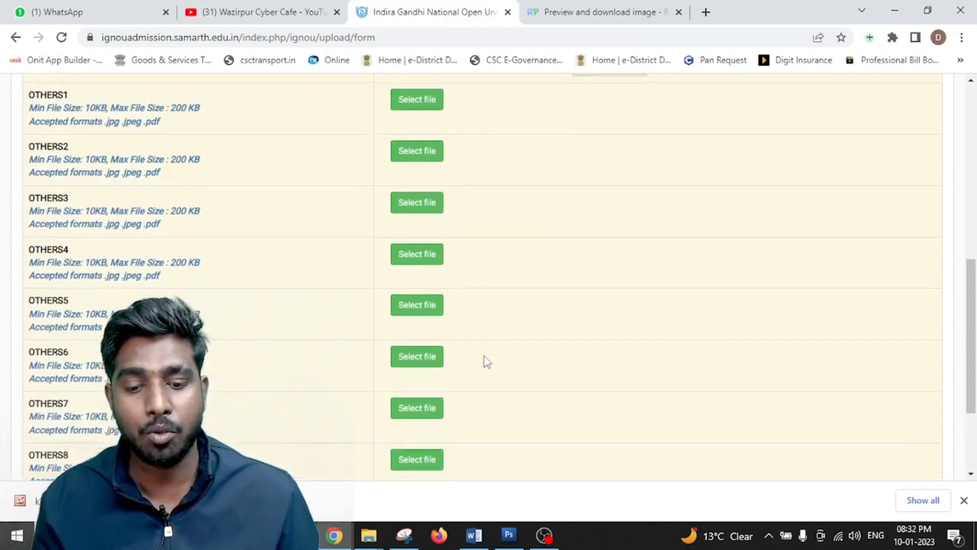
{"action": "scroll", "coordinate": [486, 367], "scroll_direction": "down", "scroll_amount": 2}
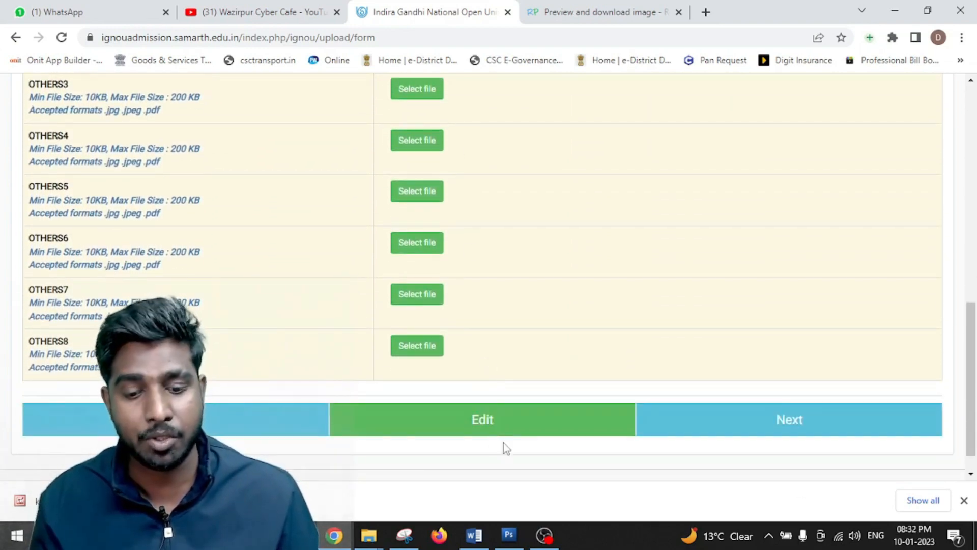
- Open the application preview and look through its details
{"action": "left_click", "coordinate": [718, 422]}
{"action": "scroll", "coordinate": [746, 364], "scroll_direction": "up", "scroll_amount": 10}
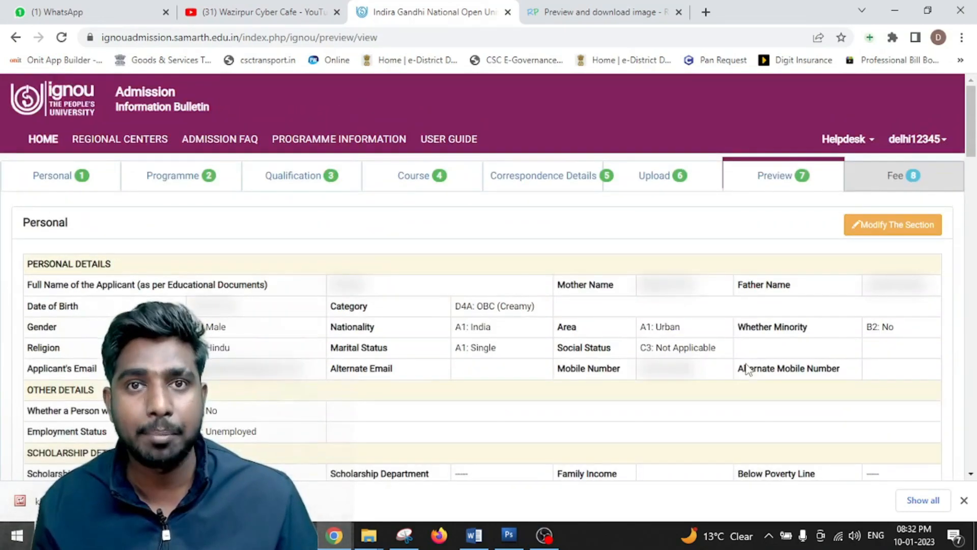
{"action": "scroll", "coordinate": [633, 301], "scroll_direction": "down", "scroll_amount": 15}
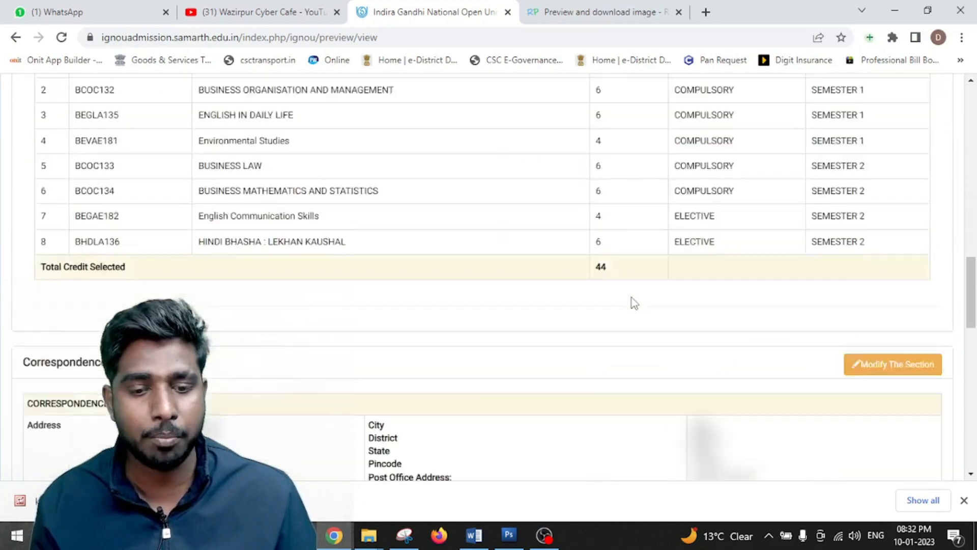
{"action": "scroll", "coordinate": [632, 298], "scroll_direction": "up", "scroll_amount": 15}
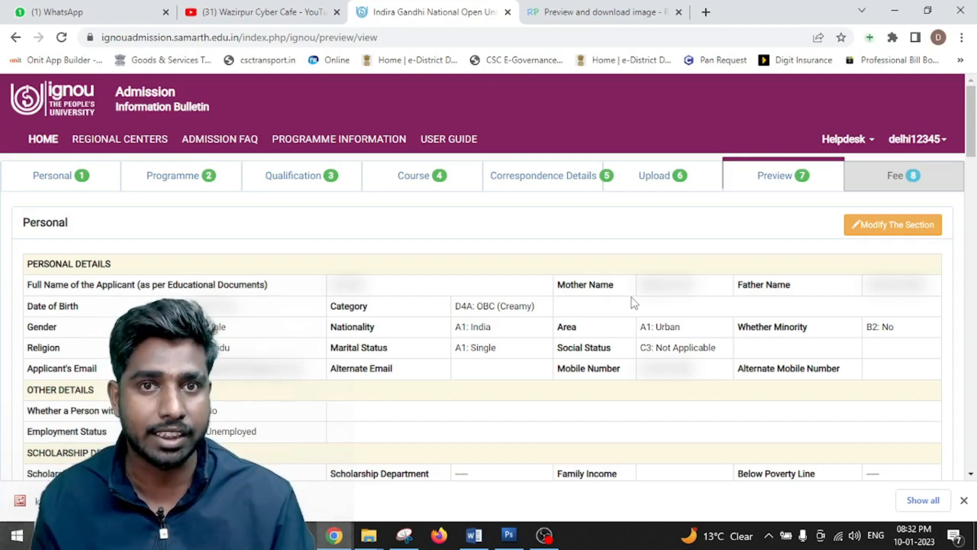
{"action": "scroll", "coordinate": [903, 244], "scroll_direction": "down", "scroll_amount": 3}
{"action": "scroll", "coordinate": [912, 239], "scroll_direction": "up", "scroll_amount": 3}
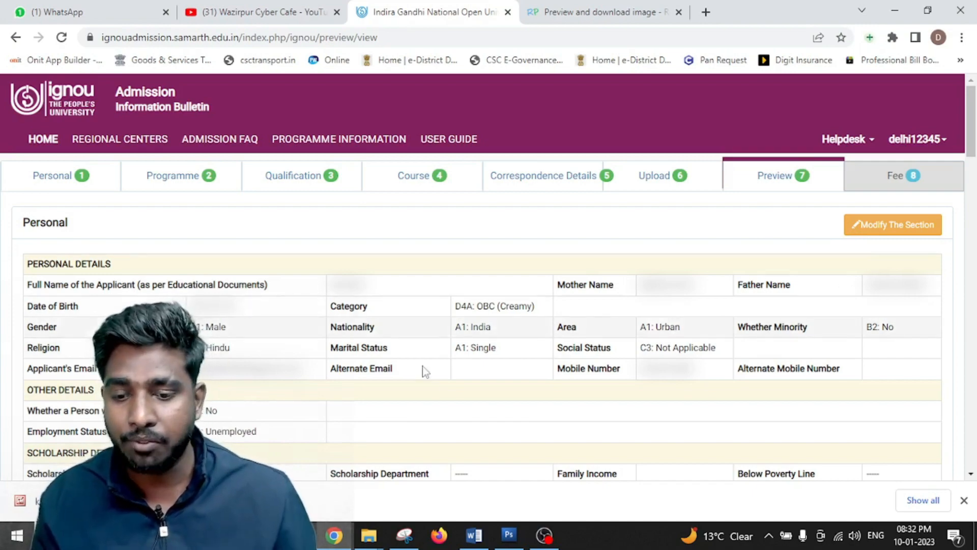
{"action": "scroll", "coordinate": [447, 377], "scroll_direction": "down", "scroll_amount": 2}
{"action": "scroll", "coordinate": [446, 356], "scroll_direction": "down", "scroll_amount": 8}
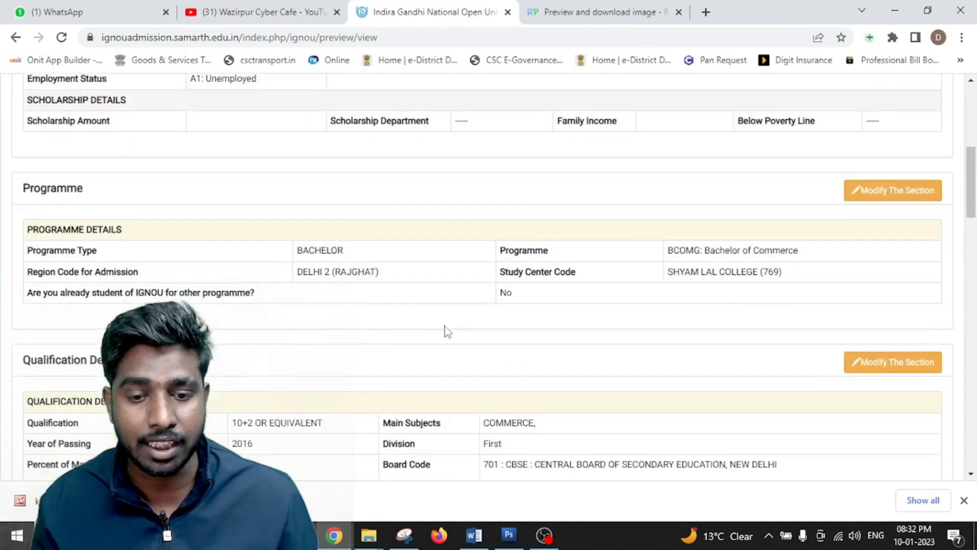
{"action": "scroll", "coordinate": [502, 309], "scroll_direction": "down", "scroll_amount": 20}
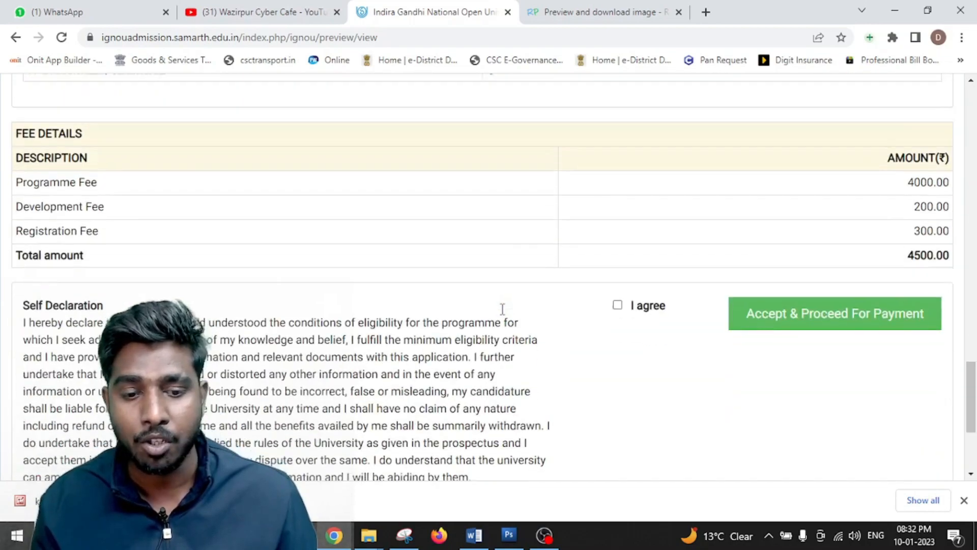
{"action": "scroll", "coordinate": [569, 332], "scroll_direction": "up", "scroll_amount": 4}
{"action": "scroll", "coordinate": [834, 261], "scroll_direction": "up", "scroll_amount": 2}
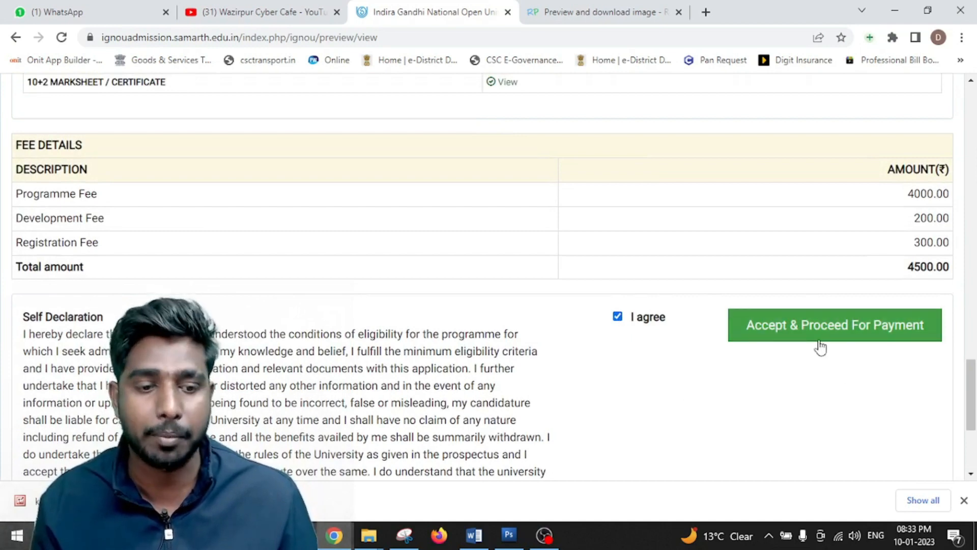
- Note the ₹4500.00 total fee and accept the application to proceed to payment
{"action": "double_click", "coordinate": [914, 267]}
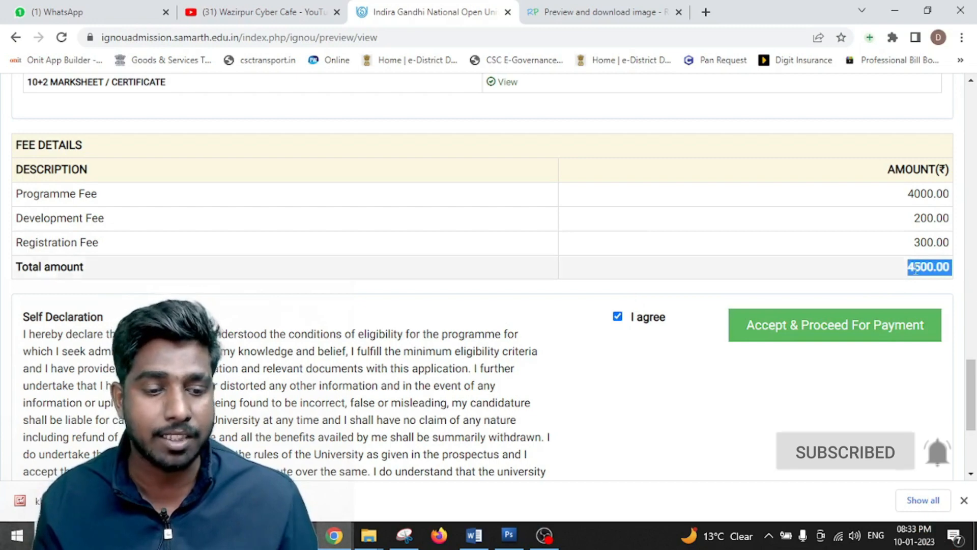
{"action": "scroll", "coordinate": [643, 235], "scroll_direction": "up", "scroll_amount": 4}
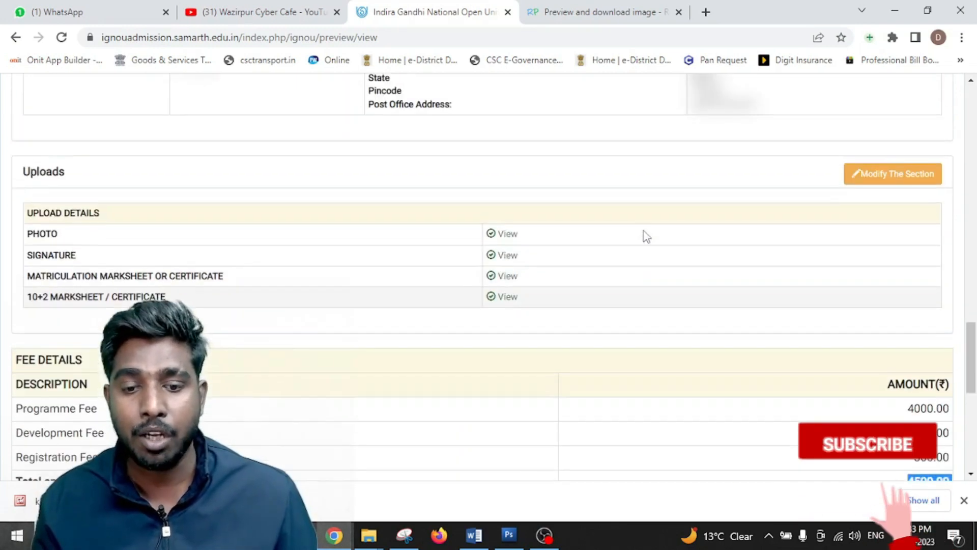
{"action": "scroll", "coordinate": [647, 237], "scroll_direction": "down", "scroll_amount": 4}
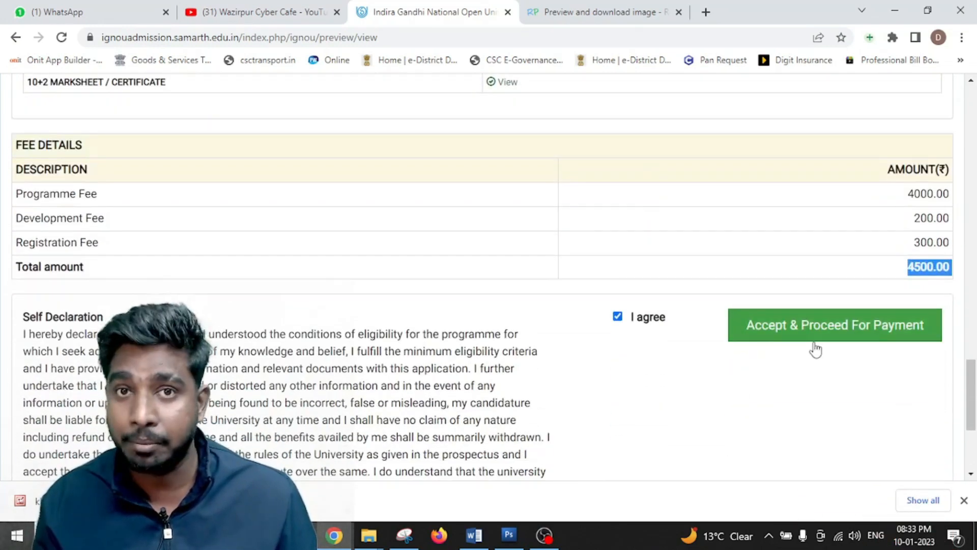
{"action": "left_click", "coordinate": [812, 328]}
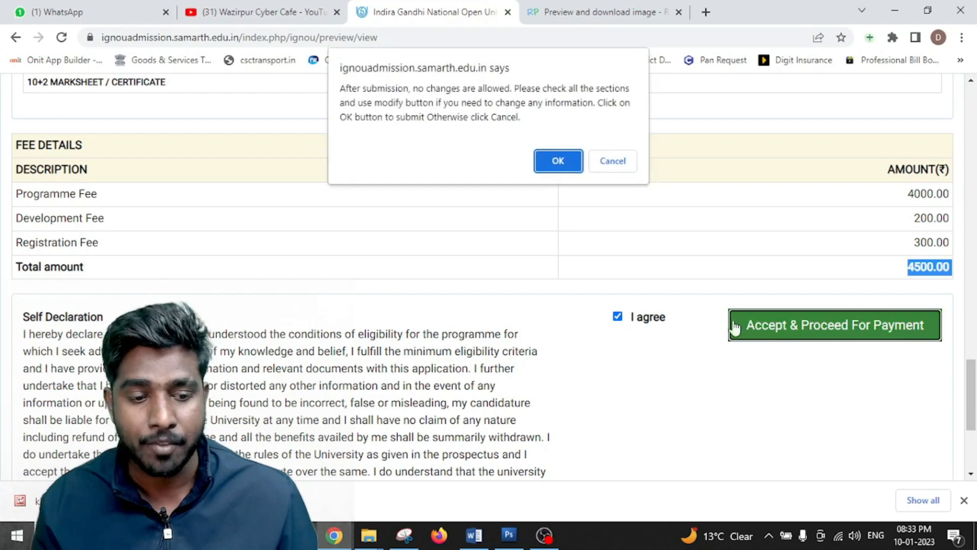
- Confirm the final submission and go to Payment Gateway I for the ₹4500 fee
{"action": "left_click", "coordinate": [557, 161]}
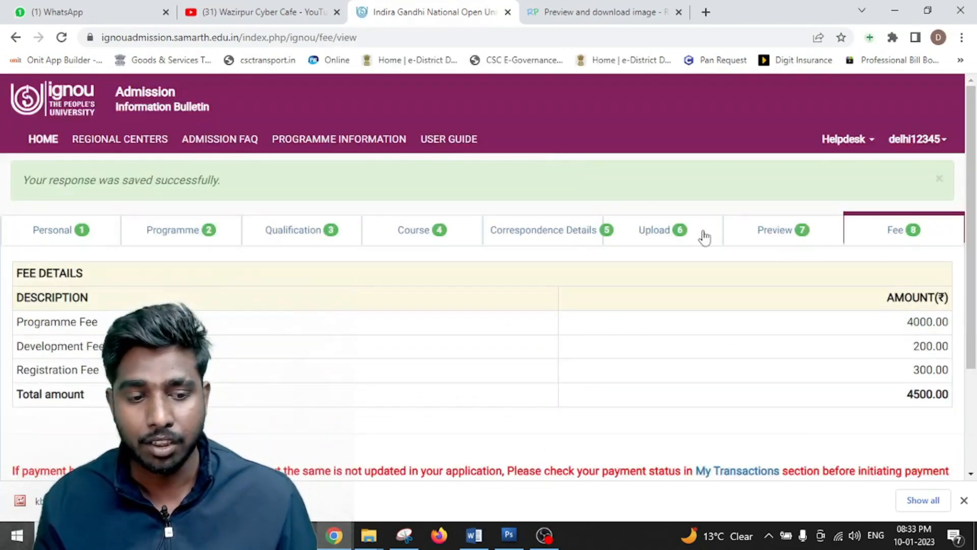
{"action": "scroll", "coordinate": [705, 236], "scroll_direction": "down", "scroll_amount": 3}
{"action": "left_click_drag", "start_coordinate": [911, 252], "coordinate": [960, 258]}
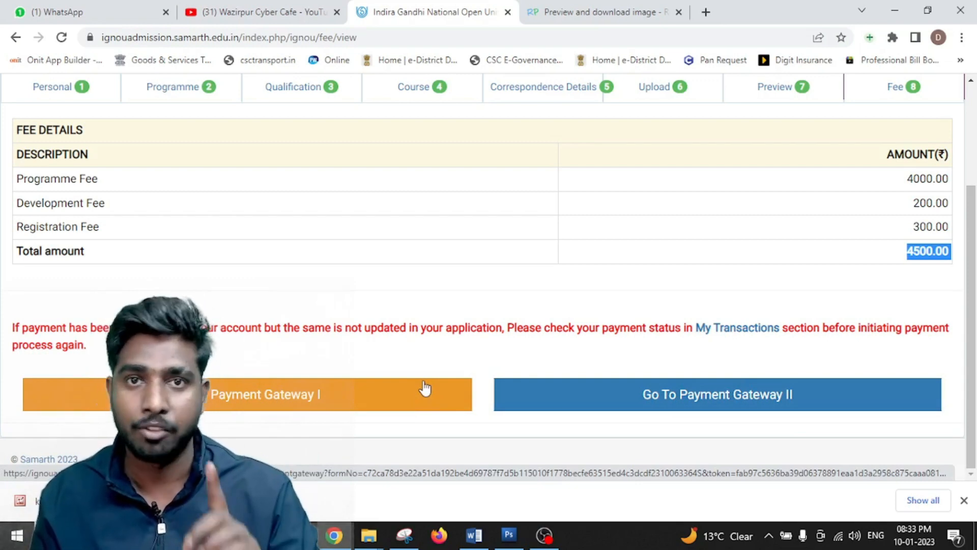
{"action": "left_click", "coordinate": [368, 395]}
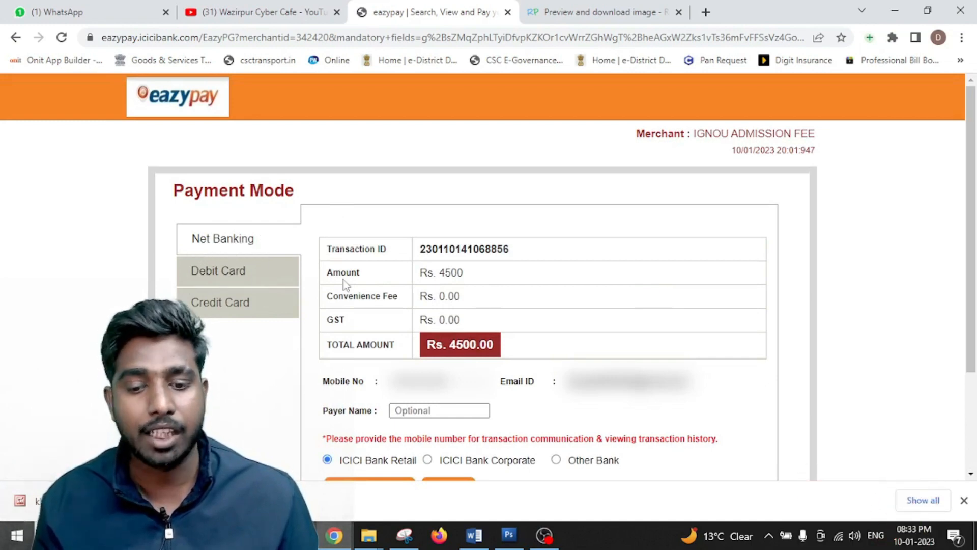
{"action": "scroll", "coordinate": [490, 304], "scroll_direction": "down", "scroll_amount": 3}
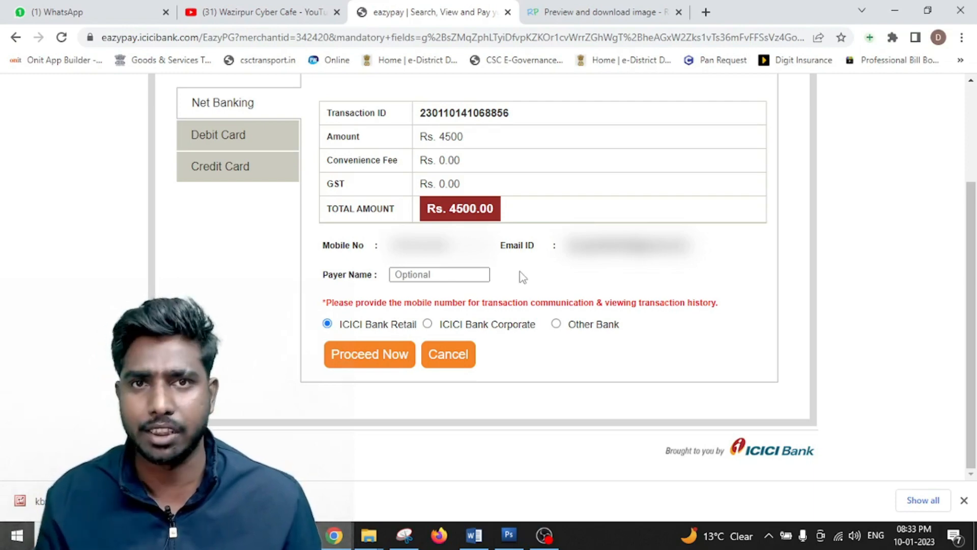
{"action": "scroll", "coordinate": [523, 276], "scroll_direction": "up", "scroll_amount": 3}
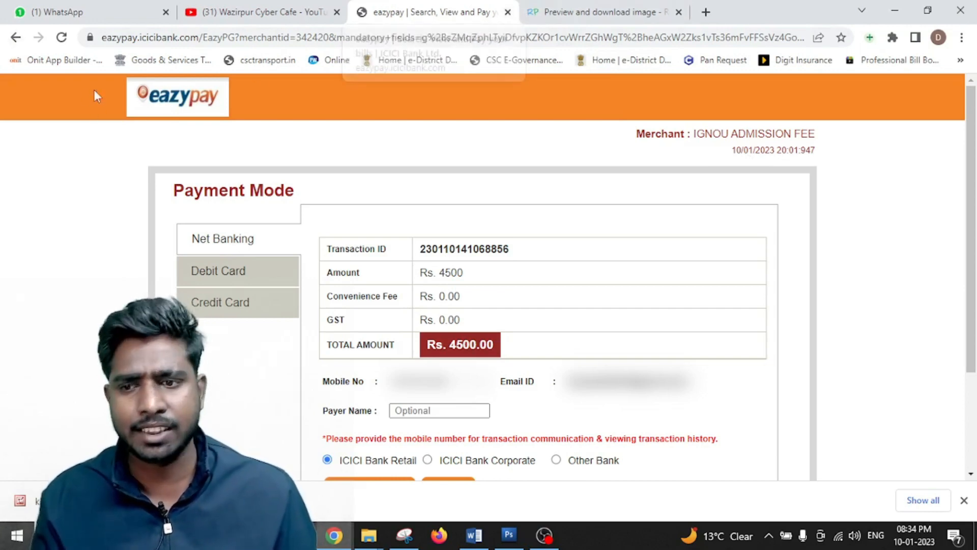
- Return from the payment page and log out of the applicant account
{"action": "left_click", "coordinate": [14, 41]}
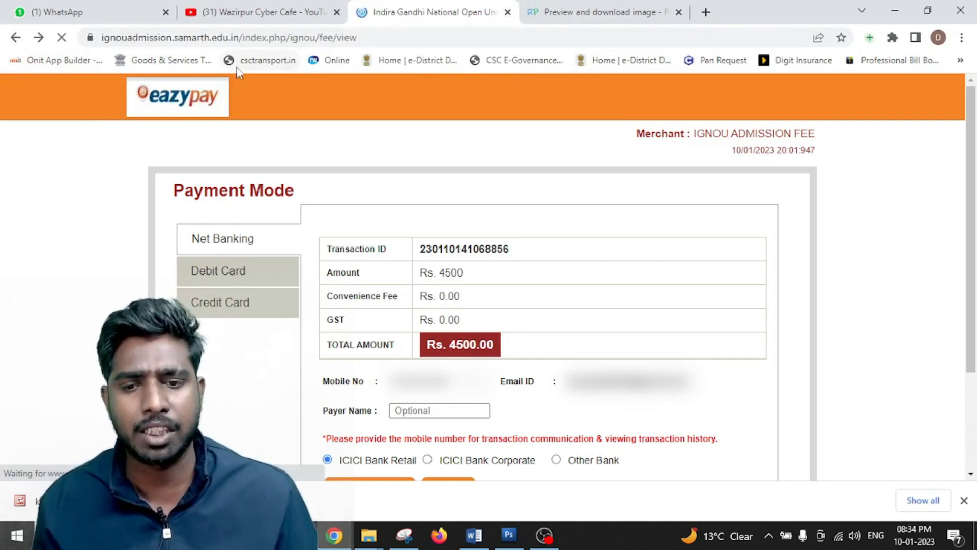
{"action": "scroll", "coordinate": [908, 166], "scroll_direction": "up", "scroll_amount": 3}
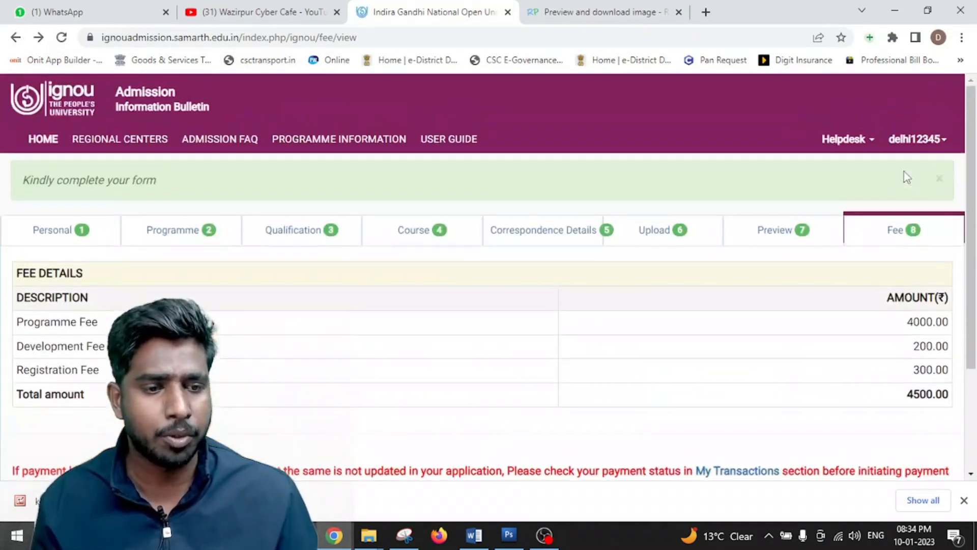
{"action": "left_click", "coordinate": [919, 139]}
{"action": "left_click", "coordinate": [885, 191]}
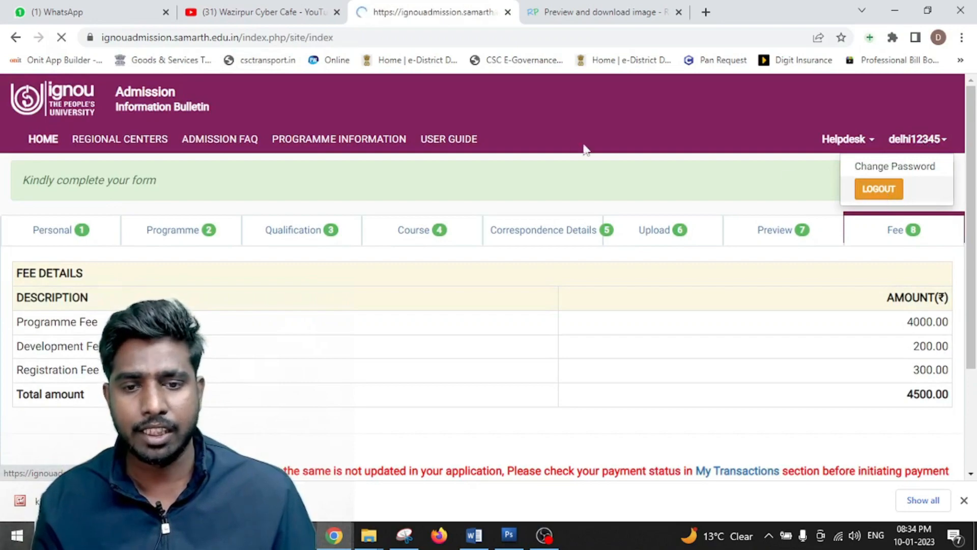
- Go over the refund rules: full refund before confirmation, Rs.500/Rs.1000 deductions, none after 90 days
{"action": "scroll", "coordinate": [331, 257], "scroll_direction": "down", "scroll_amount": 15}
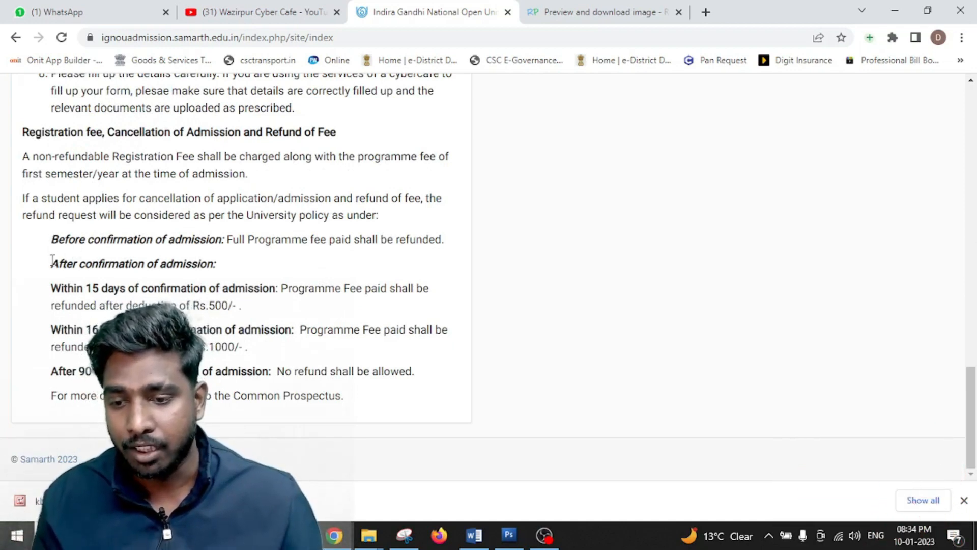
{"action": "left_click_drag", "start_coordinate": [51, 262], "coordinate": [244, 274]}
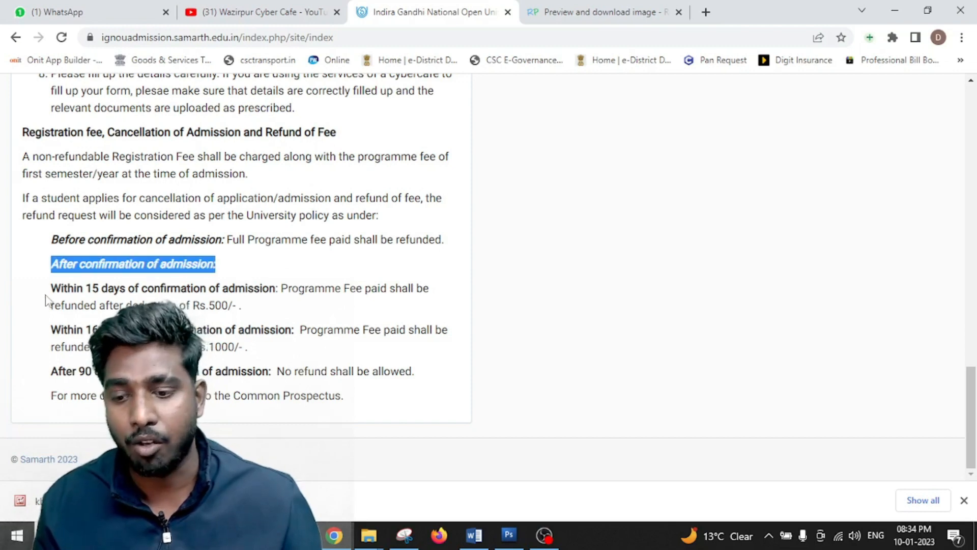
{"action": "left_click_drag", "start_coordinate": [51, 288], "coordinate": [279, 306]}
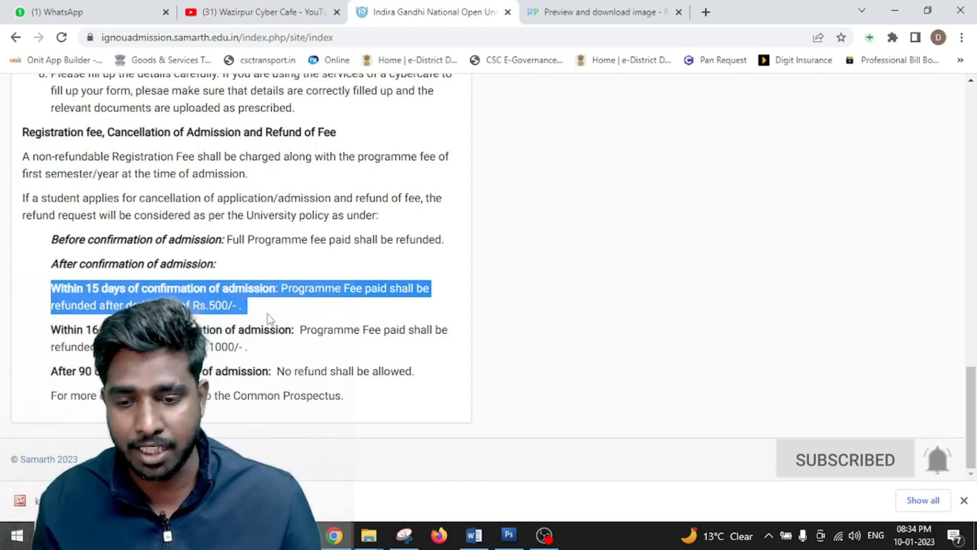
{"action": "left_click", "coordinate": [66, 351]}
{"action": "left_click_drag", "start_coordinate": [77, 328], "coordinate": [286, 356]}
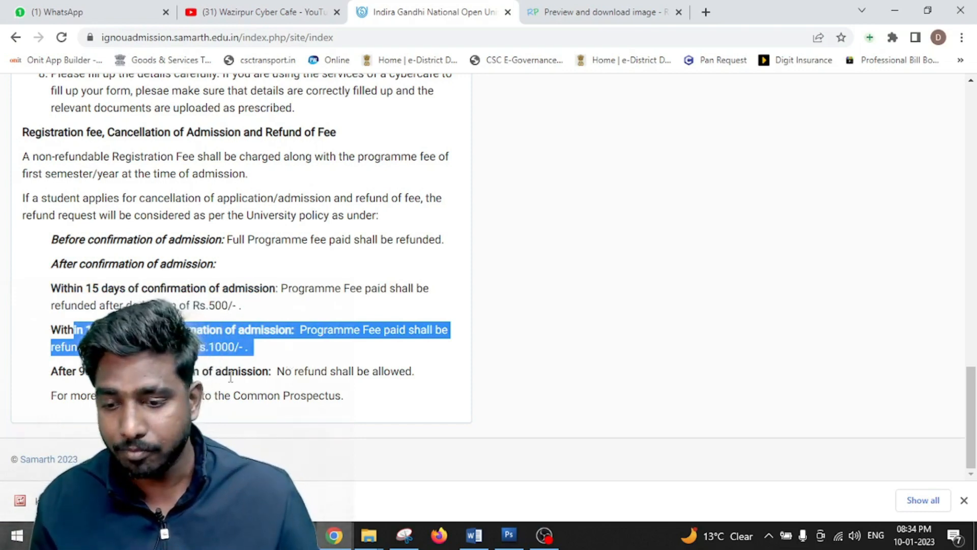
{"action": "left_click_drag", "start_coordinate": [63, 371], "coordinate": [95, 371]}
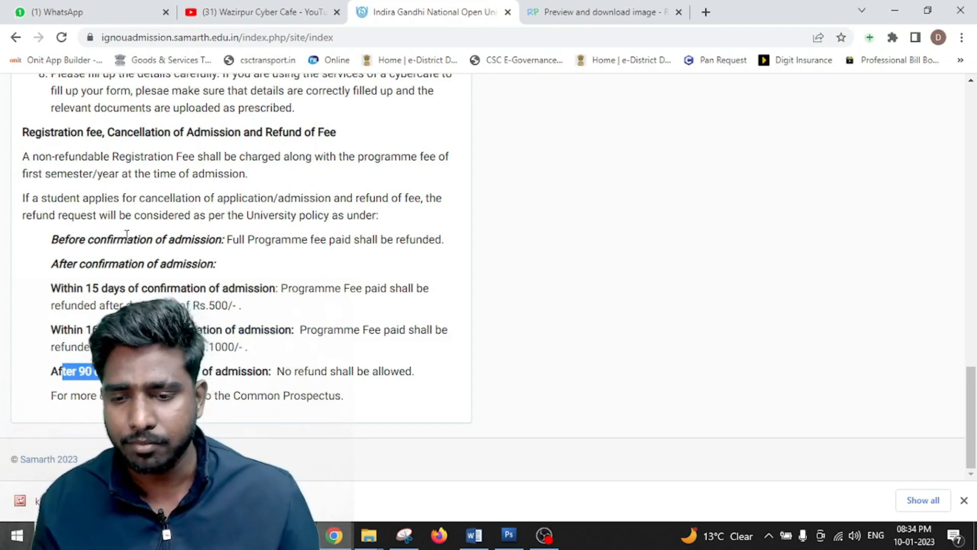
{"action": "left_click_drag", "start_coordinate": [57, 242], "coordinate": [472, 241]}
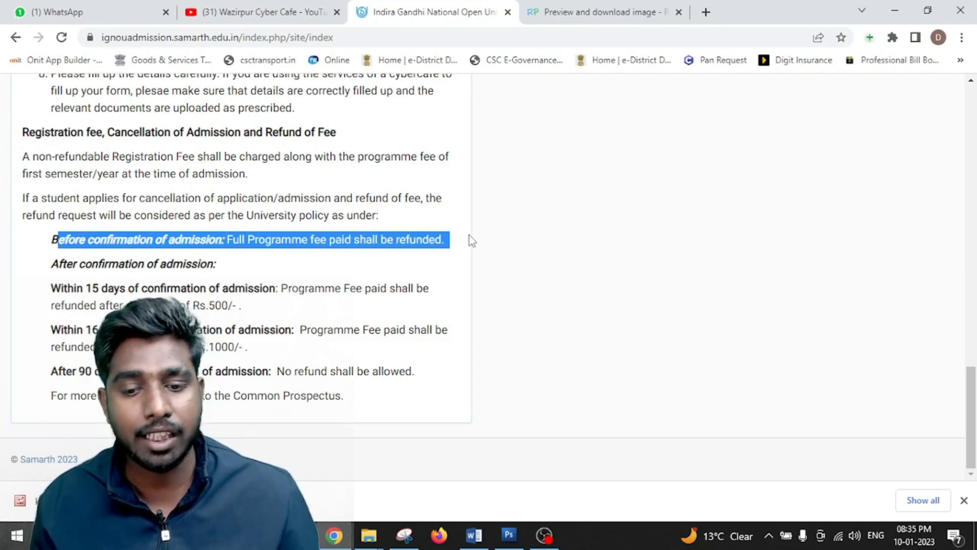